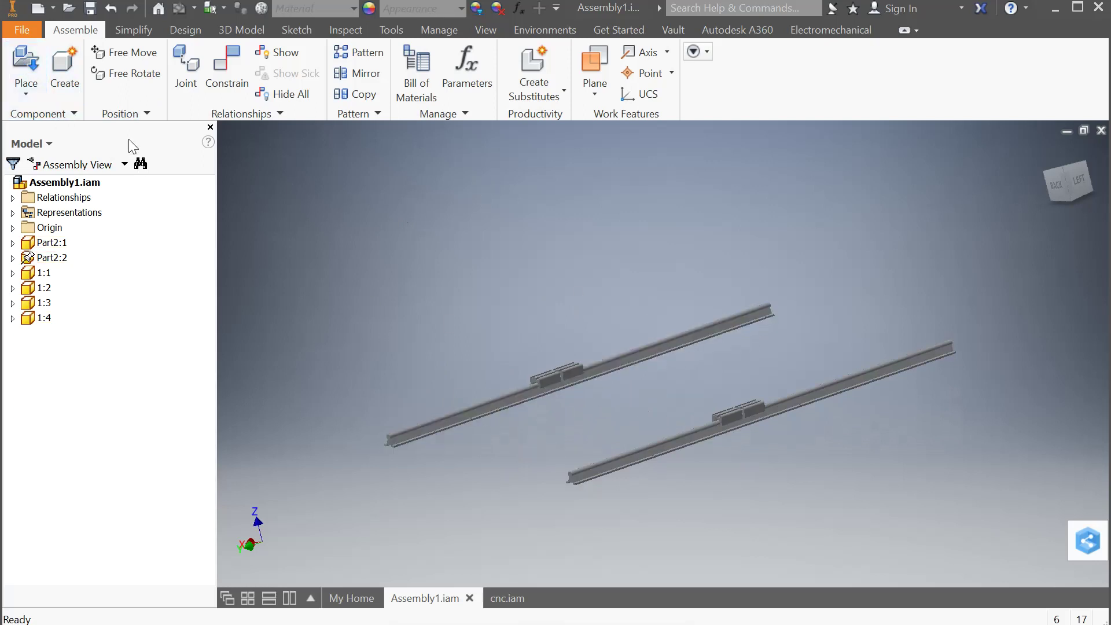
Start a new in-place component in the assembly and name it Part3
left_click(57, 64)
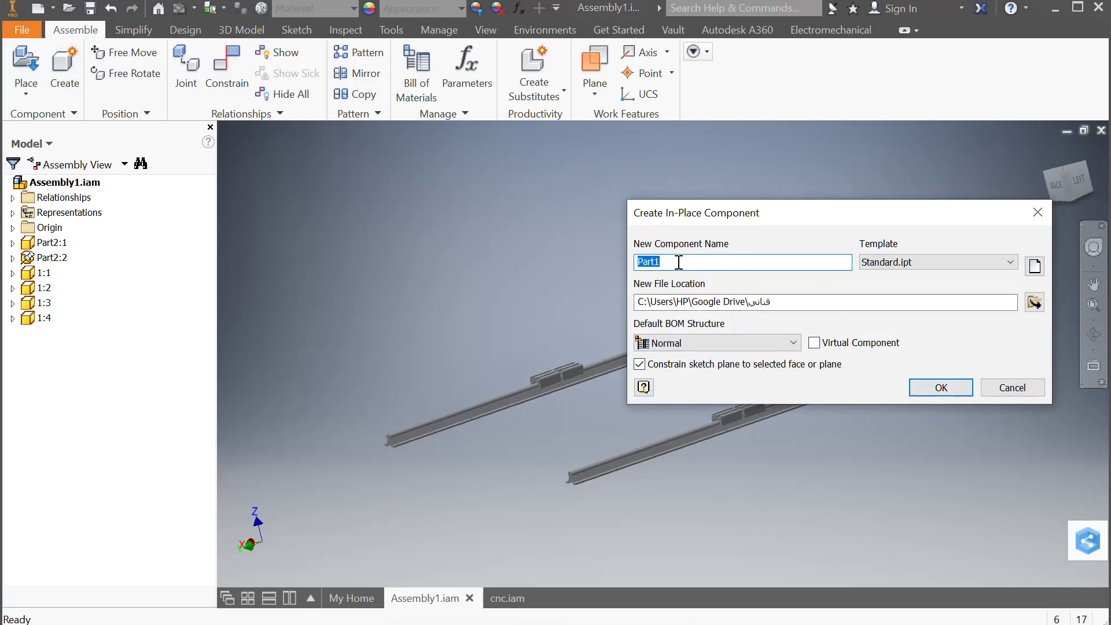
type("Part3")
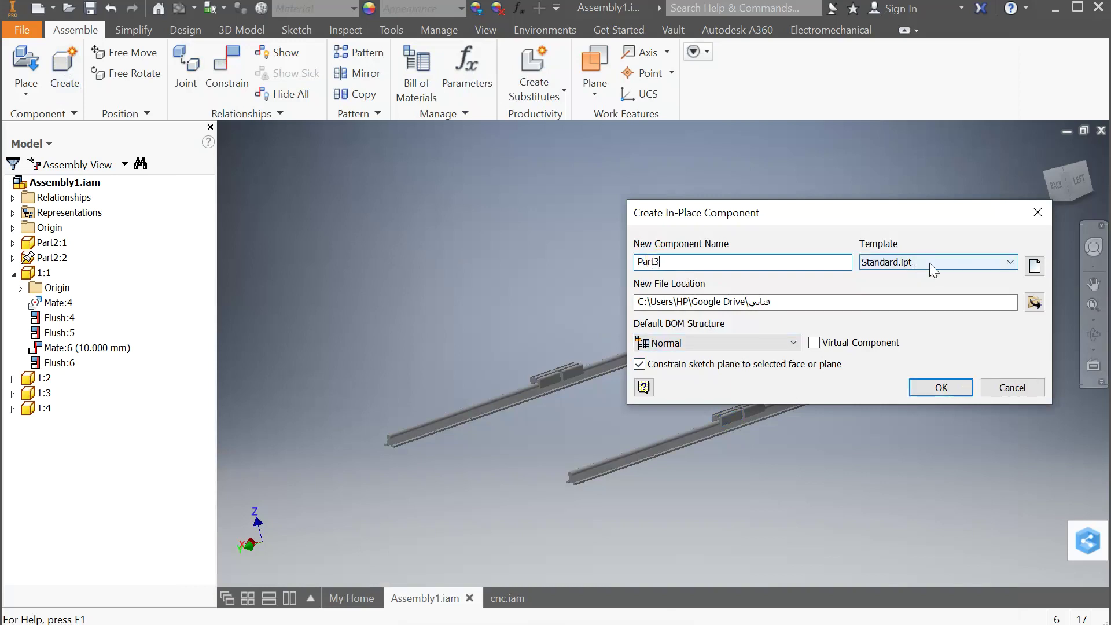
left_click(1009, 262)
left_click(1035, 266)
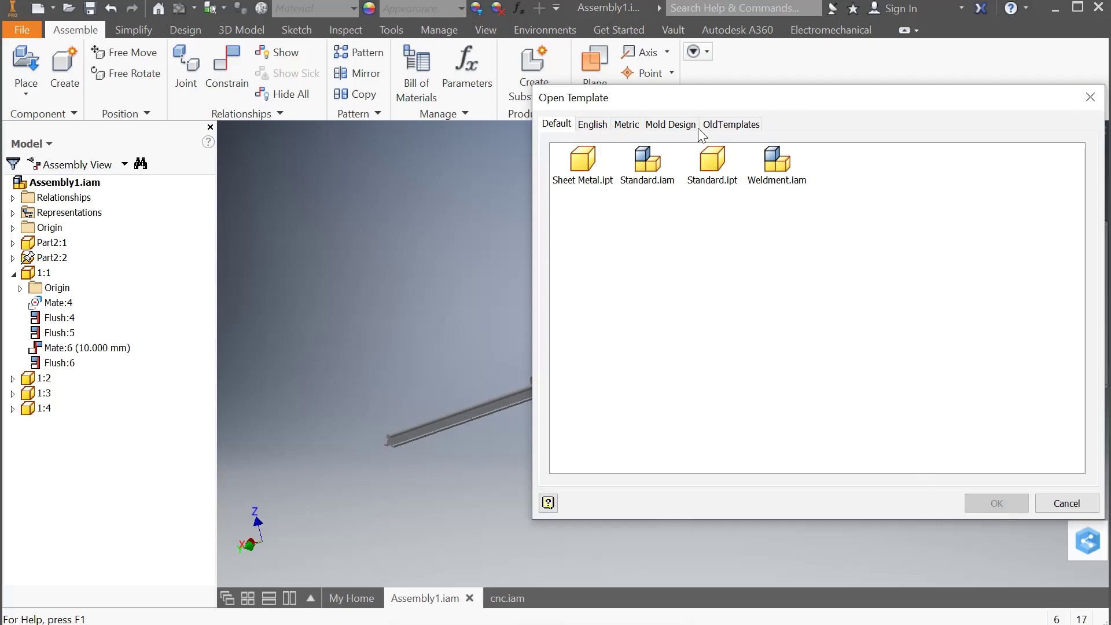
left_click(633, 127)
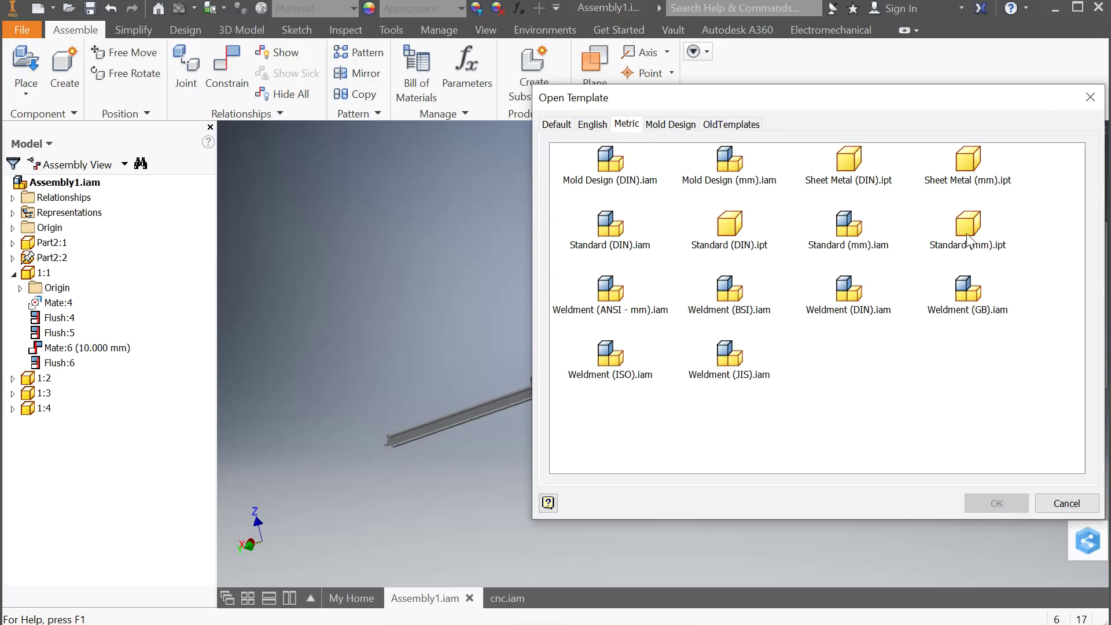
left_click(1090, 98)
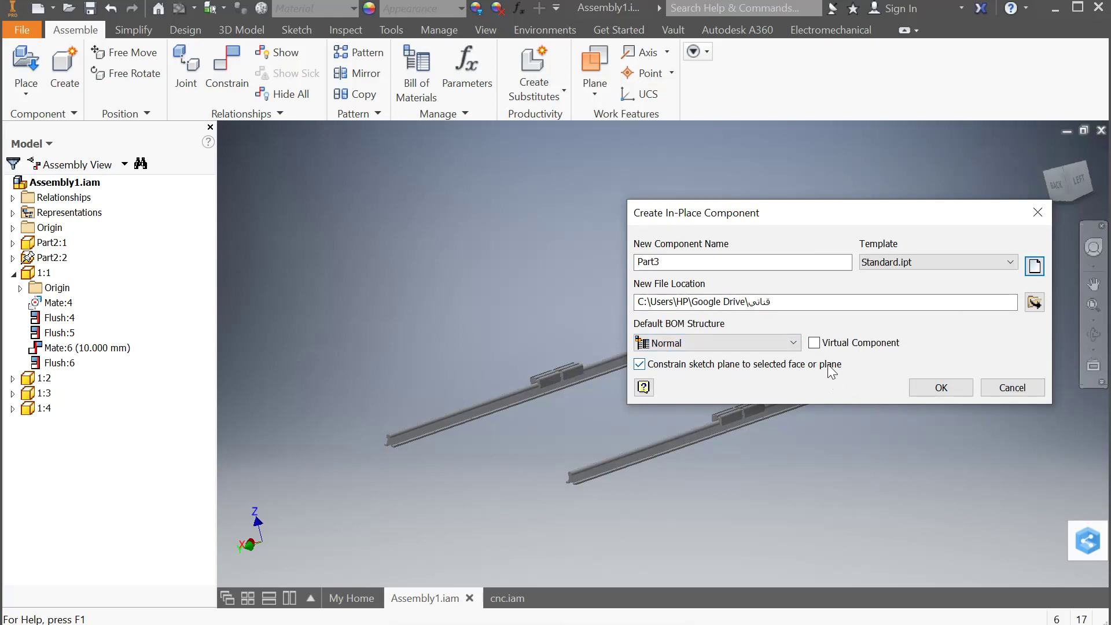
Create the new component from the Standard.ipt template and place it in the empty space of the assembly
left_click(933, 389)
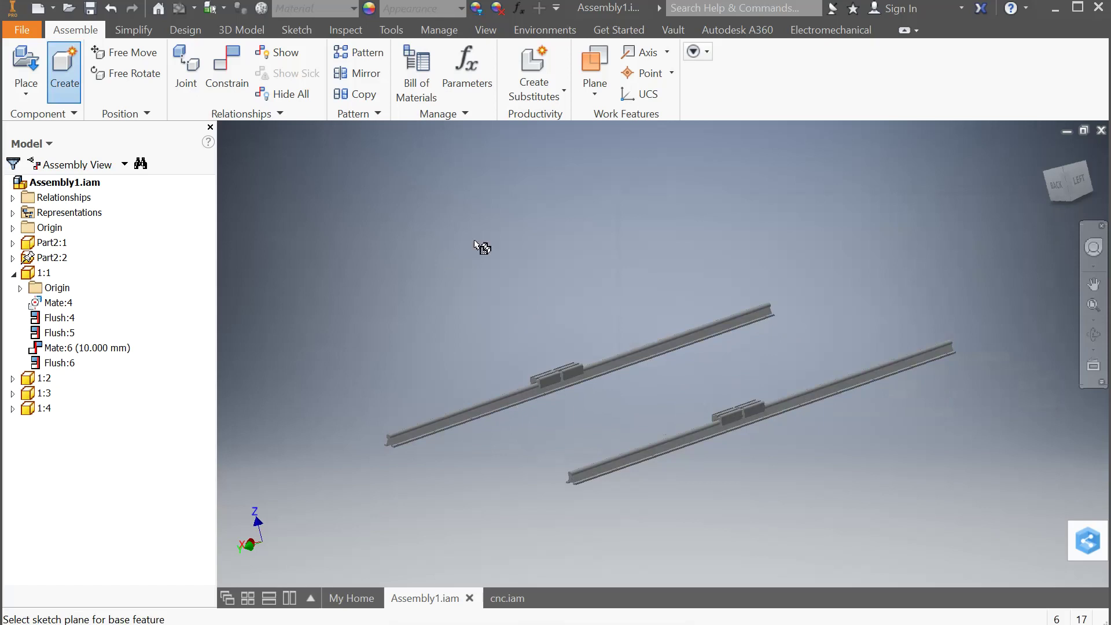
left_click(522, 258)
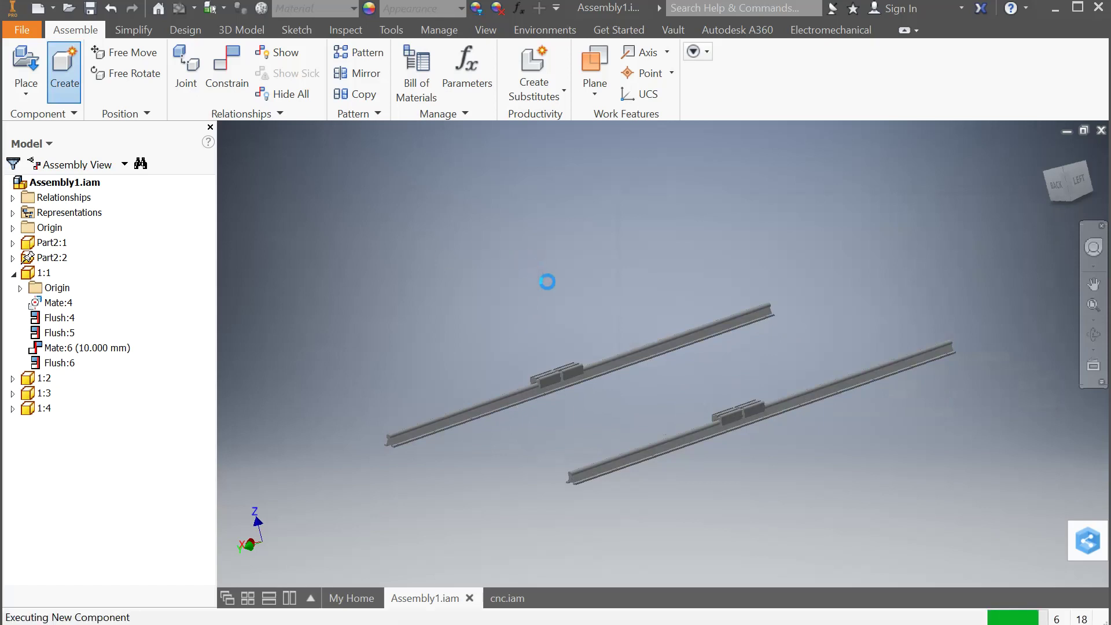
left_click(650, 471)
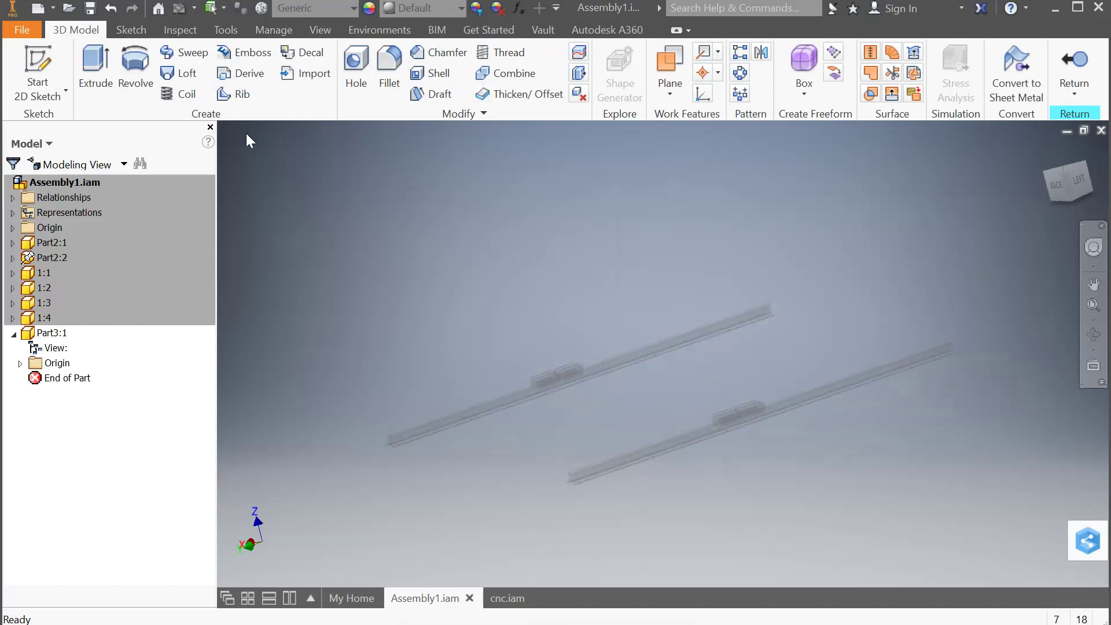
Start a 2D sketch on Part3's YZ origin plane, oriented with the Z axis pointing up
left_click(38, 69)
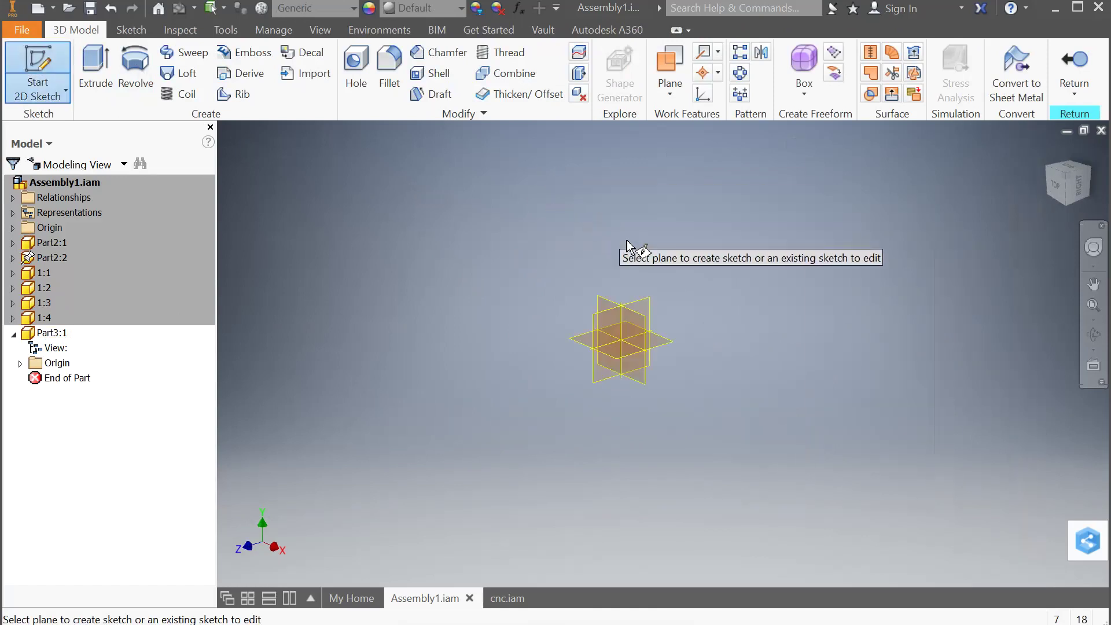
left_click(1079, 186)
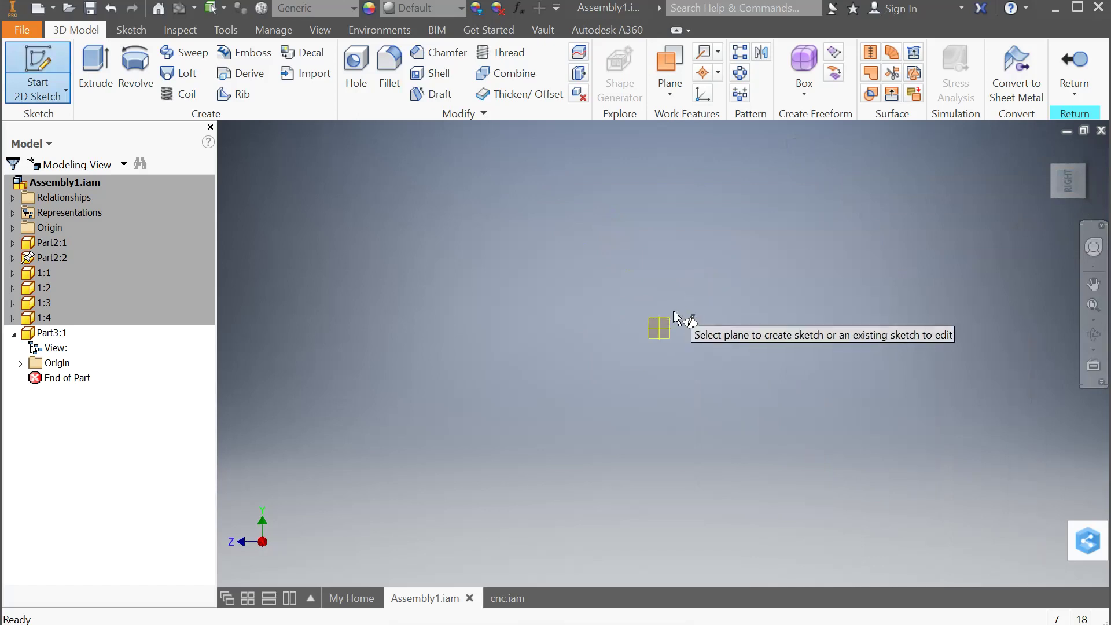
left_click(658, 327)
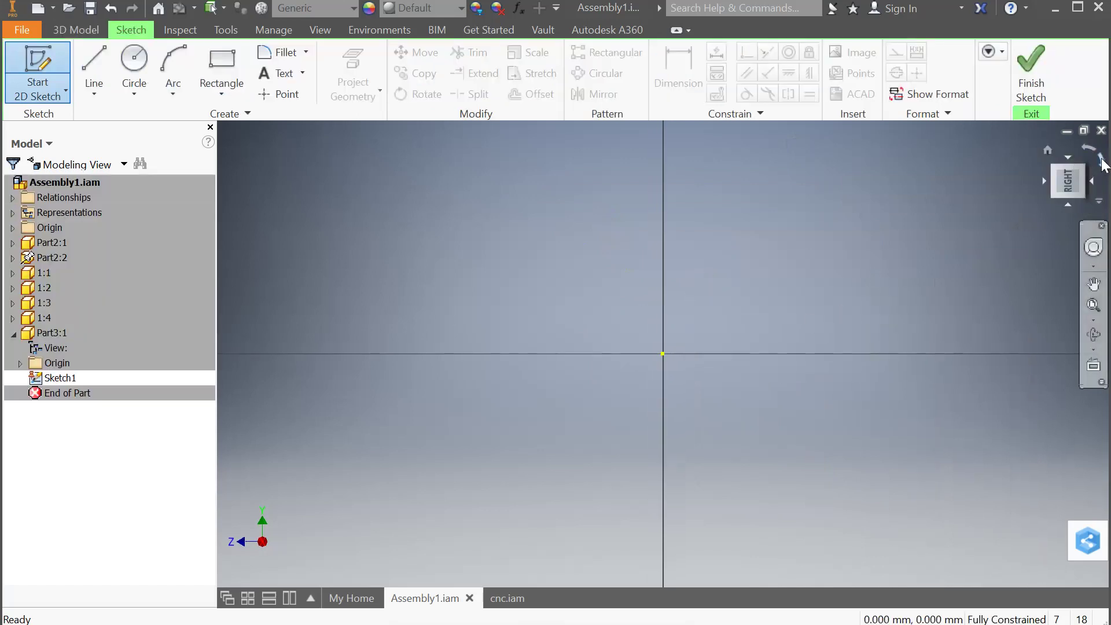
left_click(1101, 162)
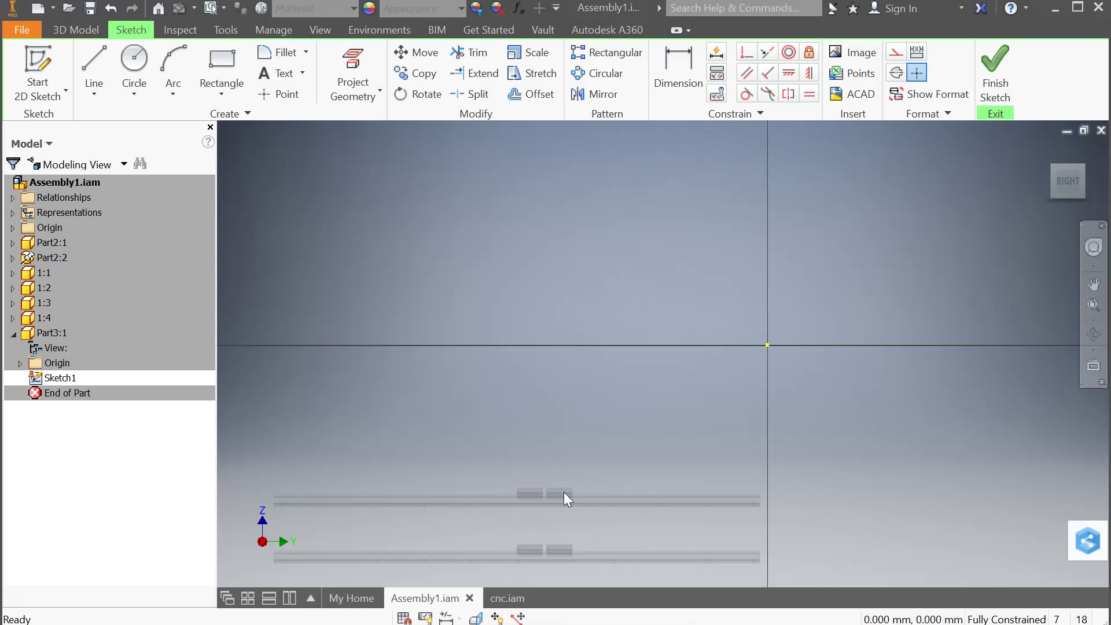
Measure the overall distance across the two carriage blocks on the upper rail, from outer corner to outer corner
scroll(535, 490, "down", 2)
scroll(538, 492, "up", 5)
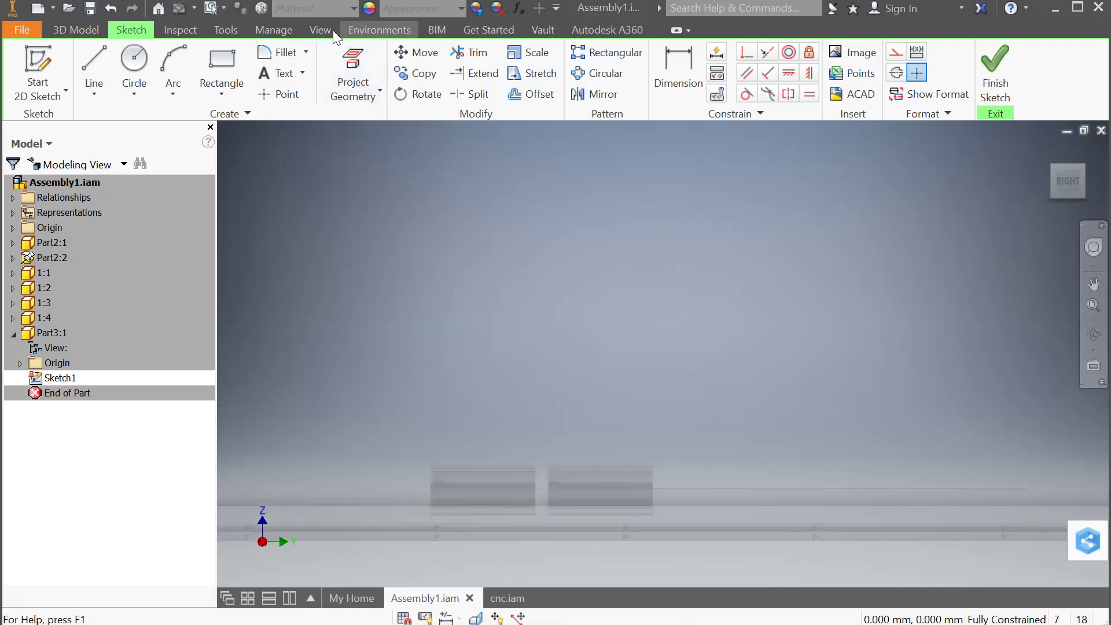
left_click(225, 30)
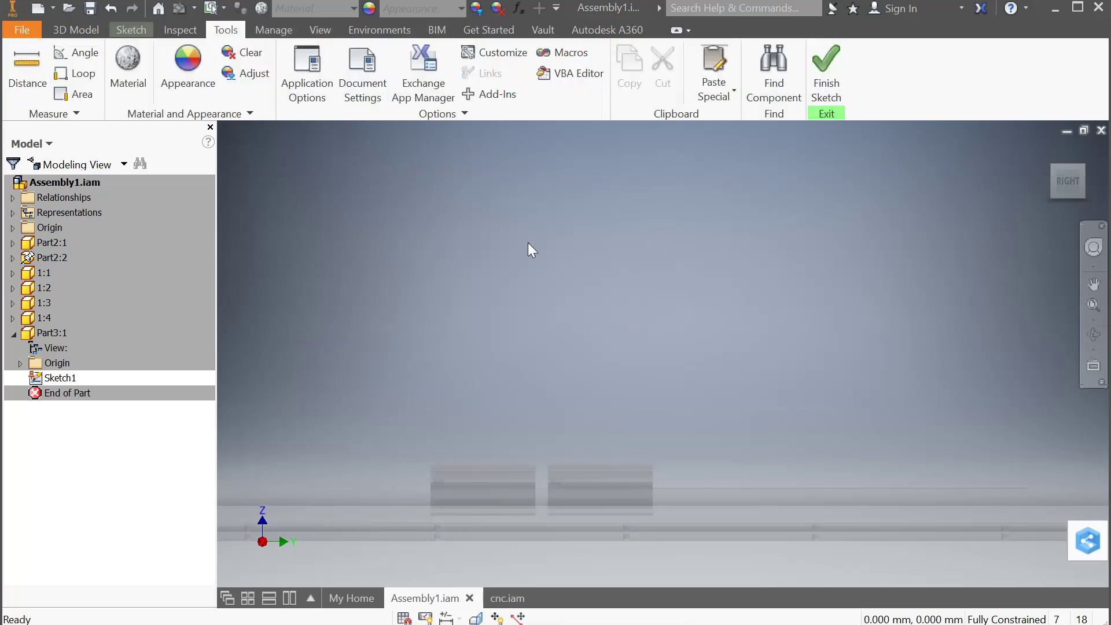
left_click(24, 64)
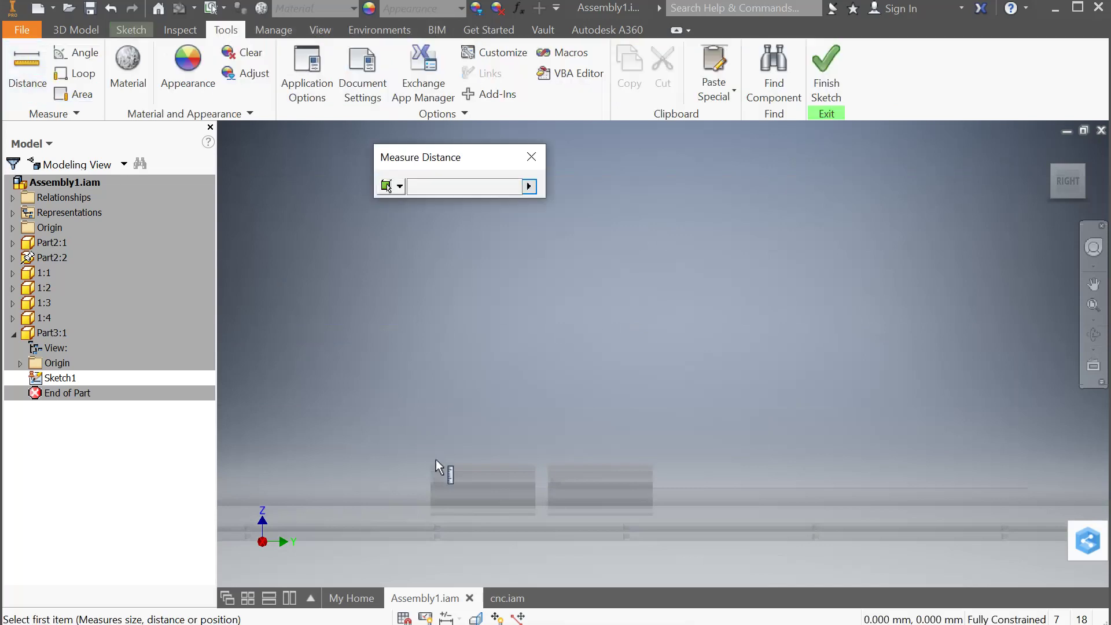
left_click(430, 468)
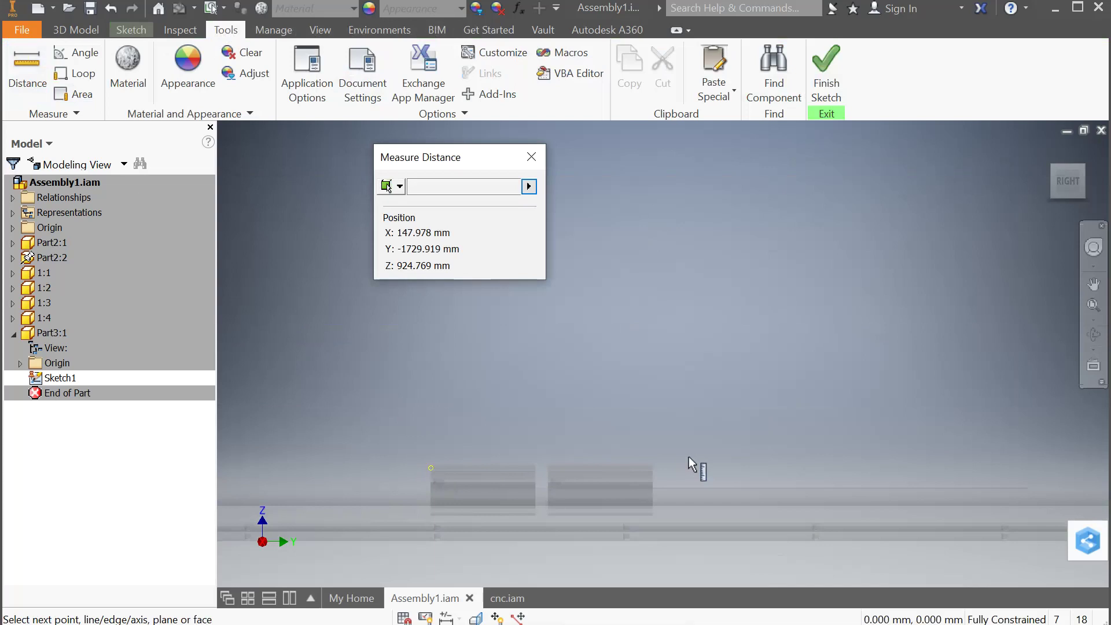
left_click(654, 467)
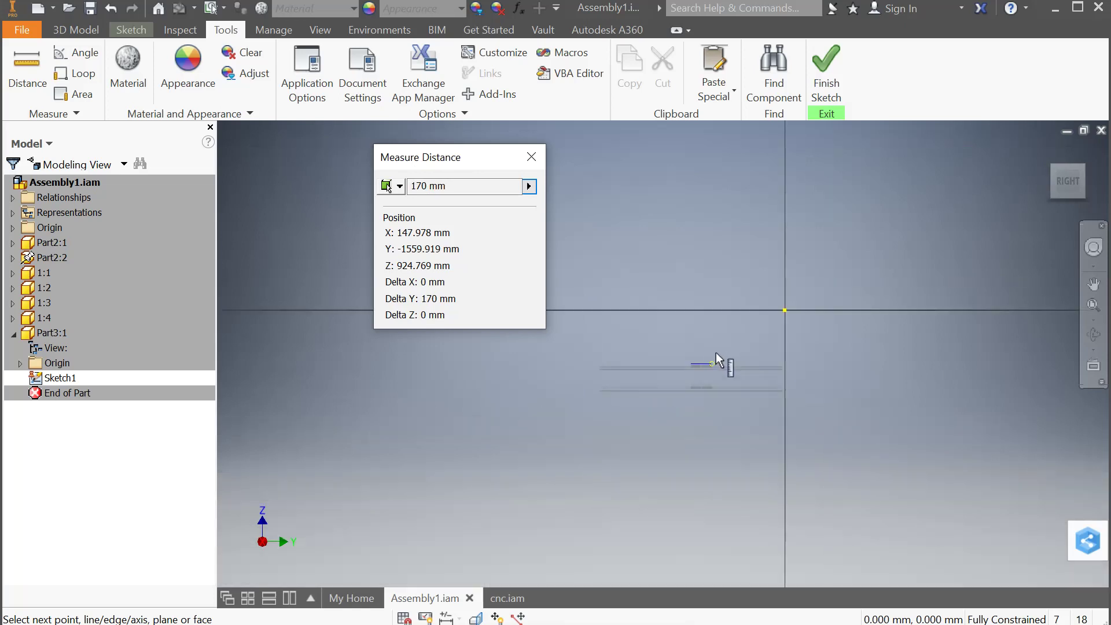
Measure the lower edge of the upper rail, and finish measuring
scroll(733, 371, "up", 3)
left_click(730, 369)
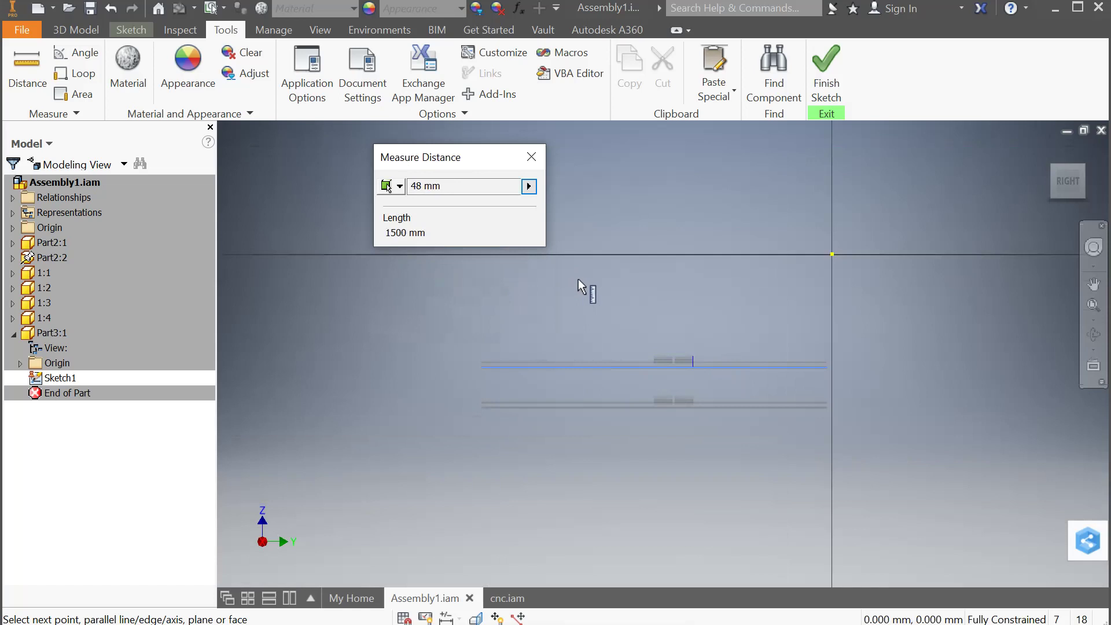
scroll(633, 297, "down", 1)
scroll(653, 301, "up", 3)
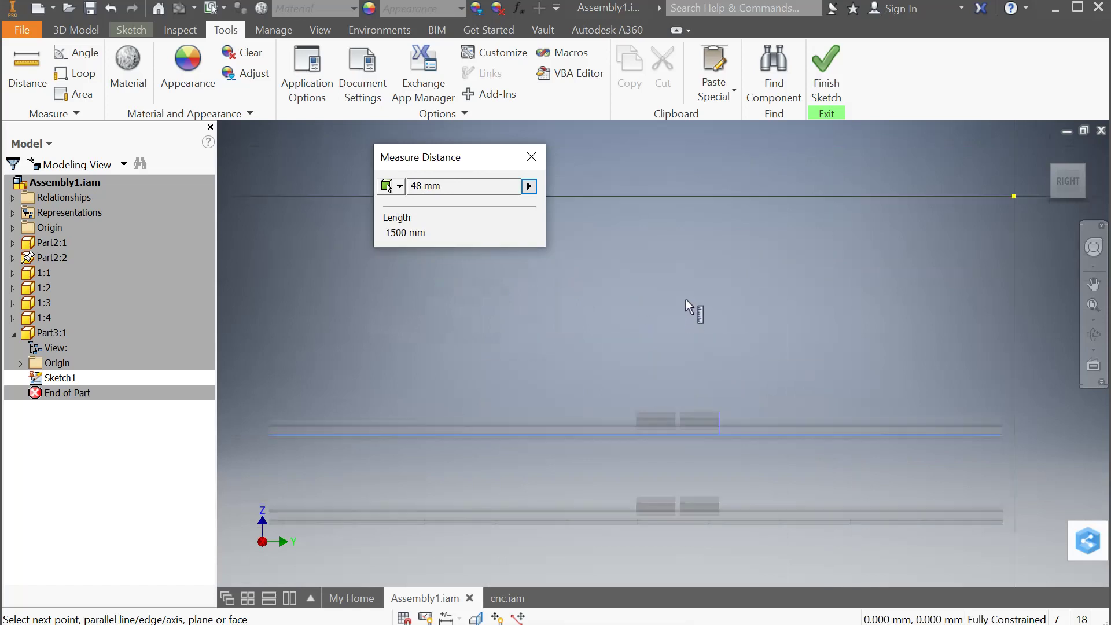
scroll(728, 317, "down", 2)
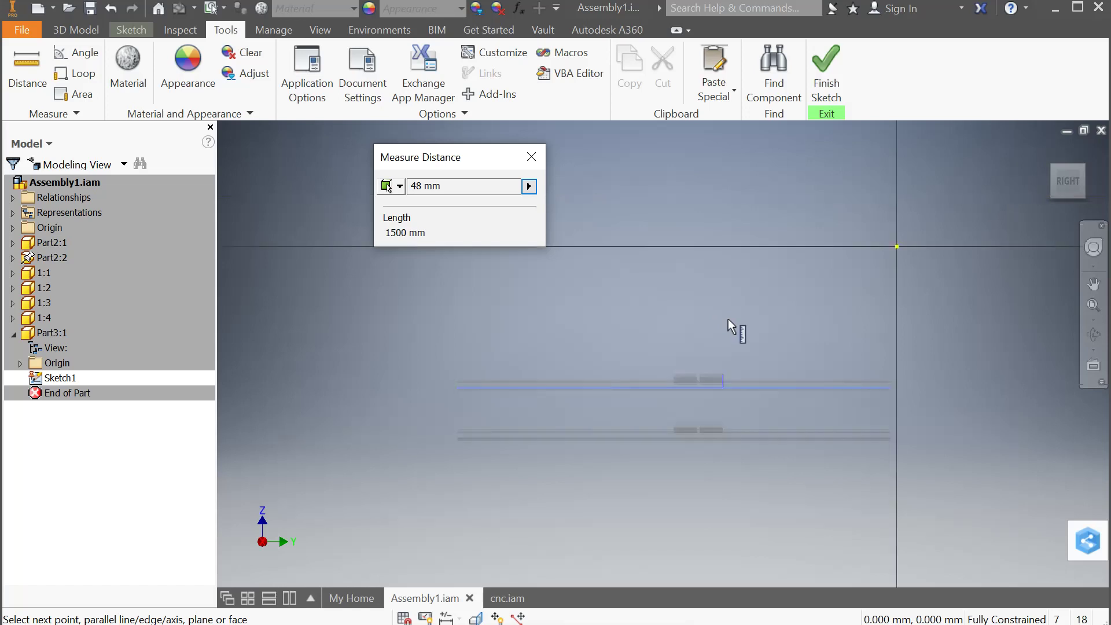
left_click(532, 155)
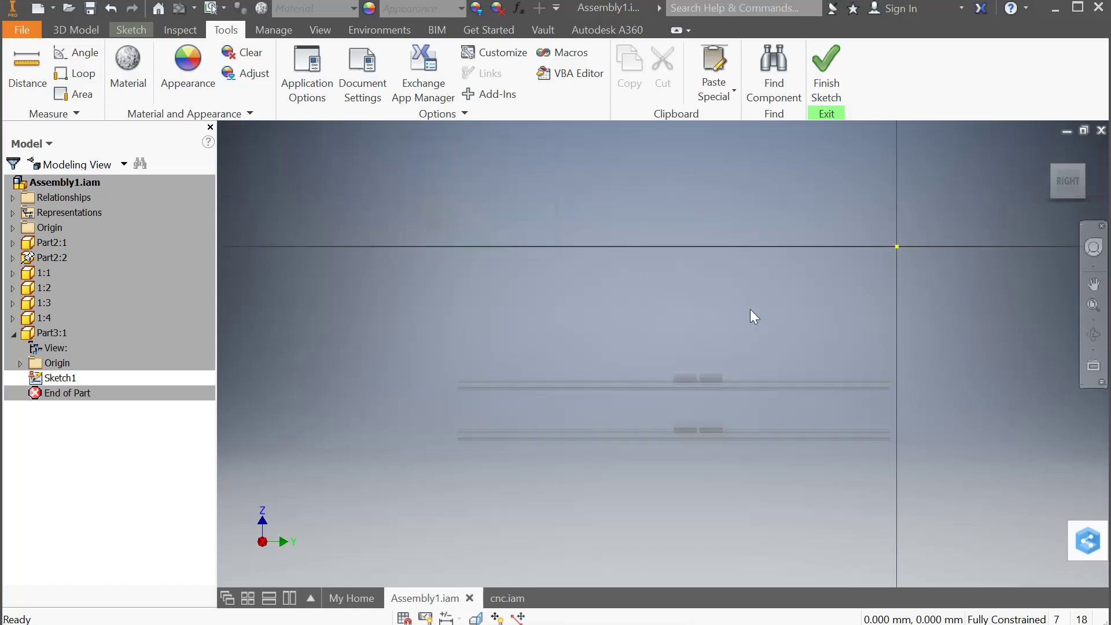
Sketch a horizontal rectangle 1200 mm long and 20 mm high above the two rails
scroll(746, 318, "down", 3)
scroll(744, 322, "up", 4)
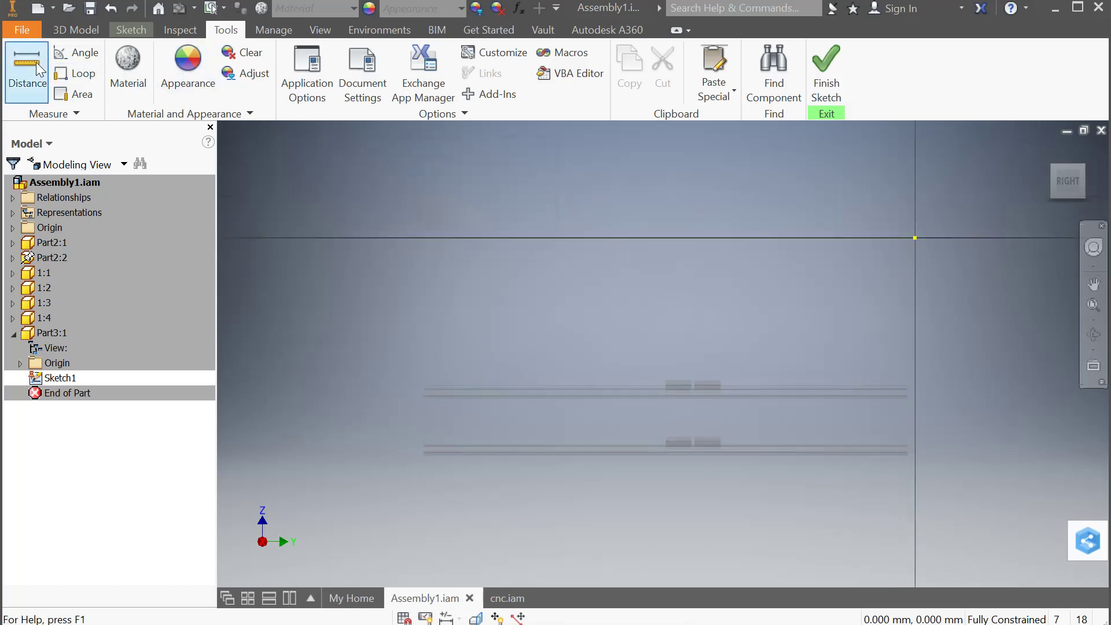
left_click(134, 27)
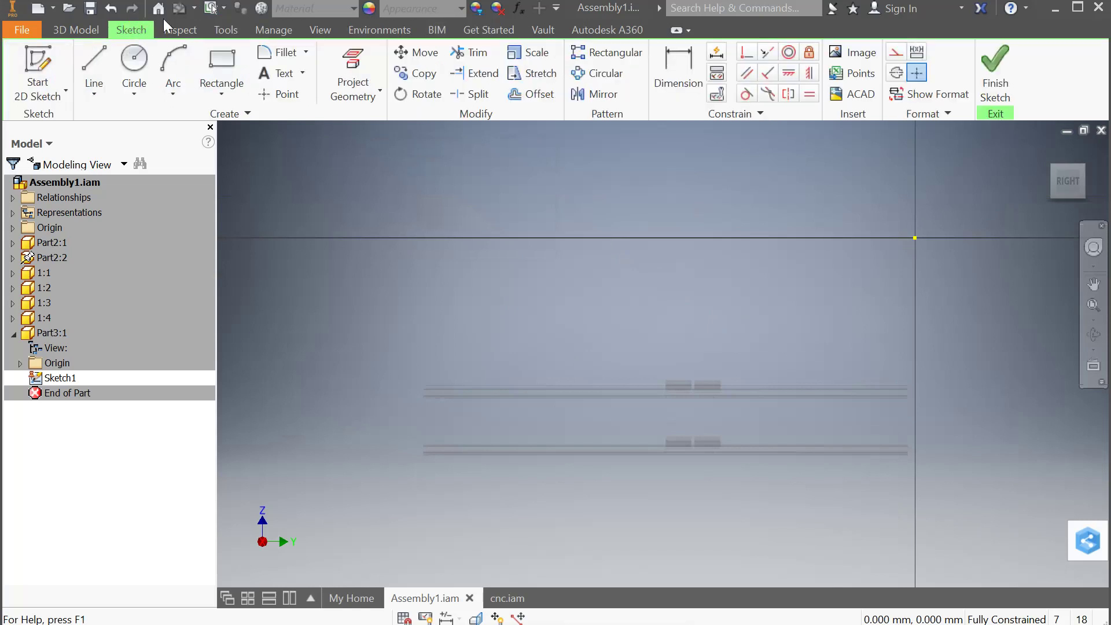
left_click(219, 60)
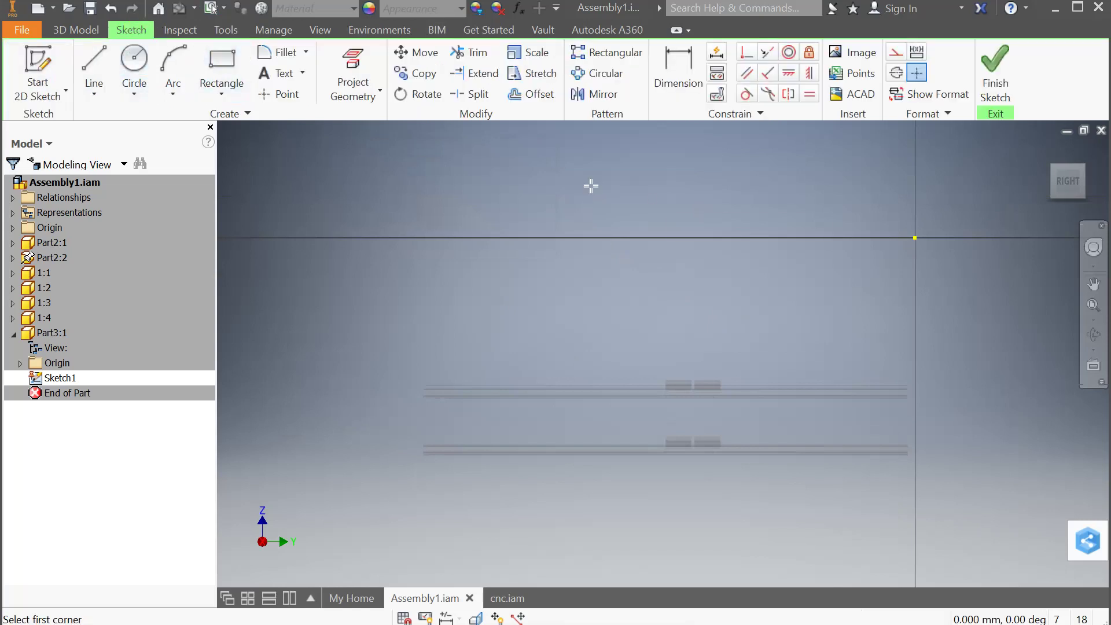
left_click(843, 299)
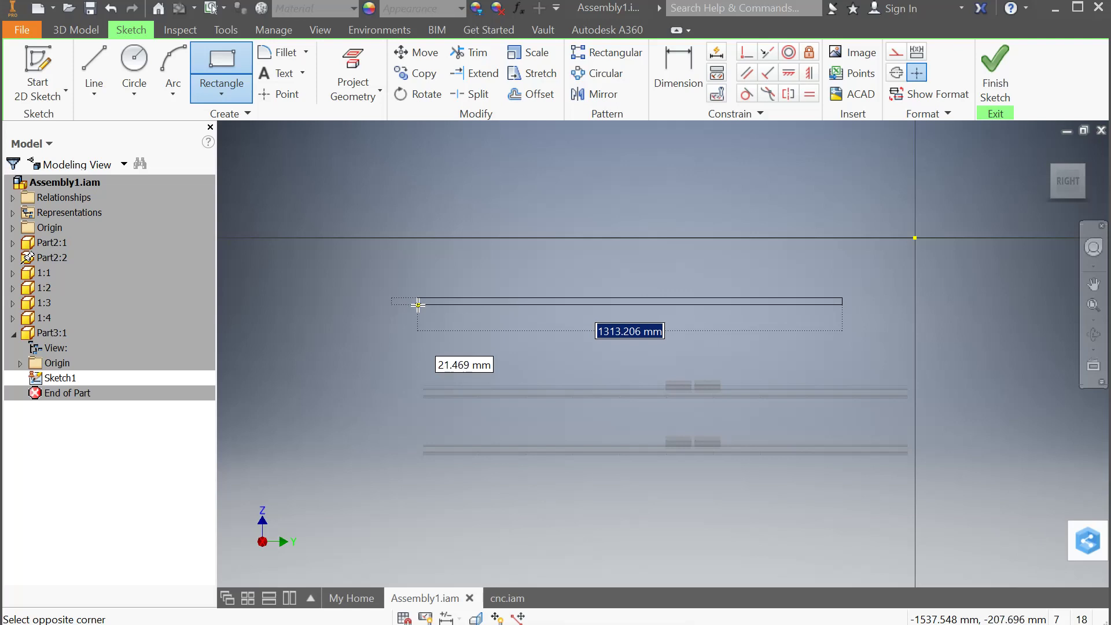
type("1200")
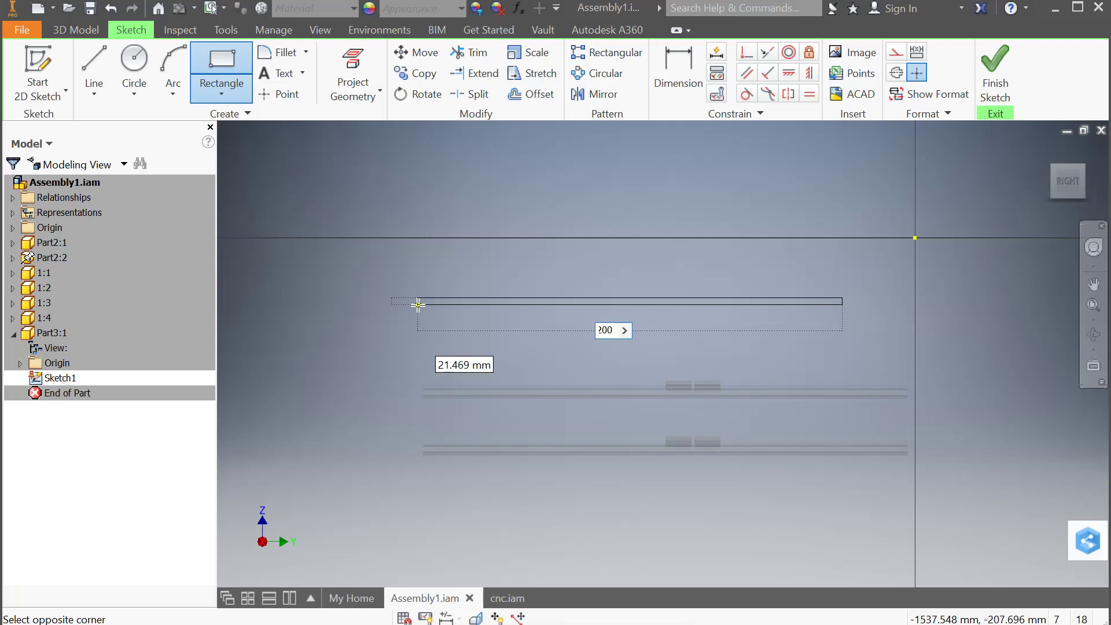
key("Tab")
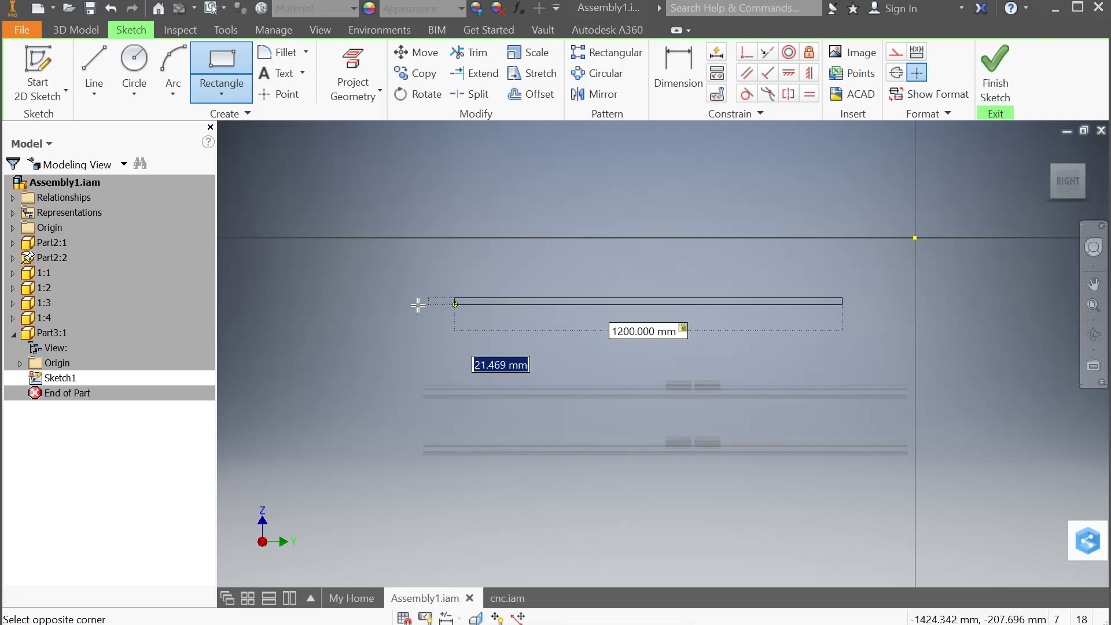
type("20")
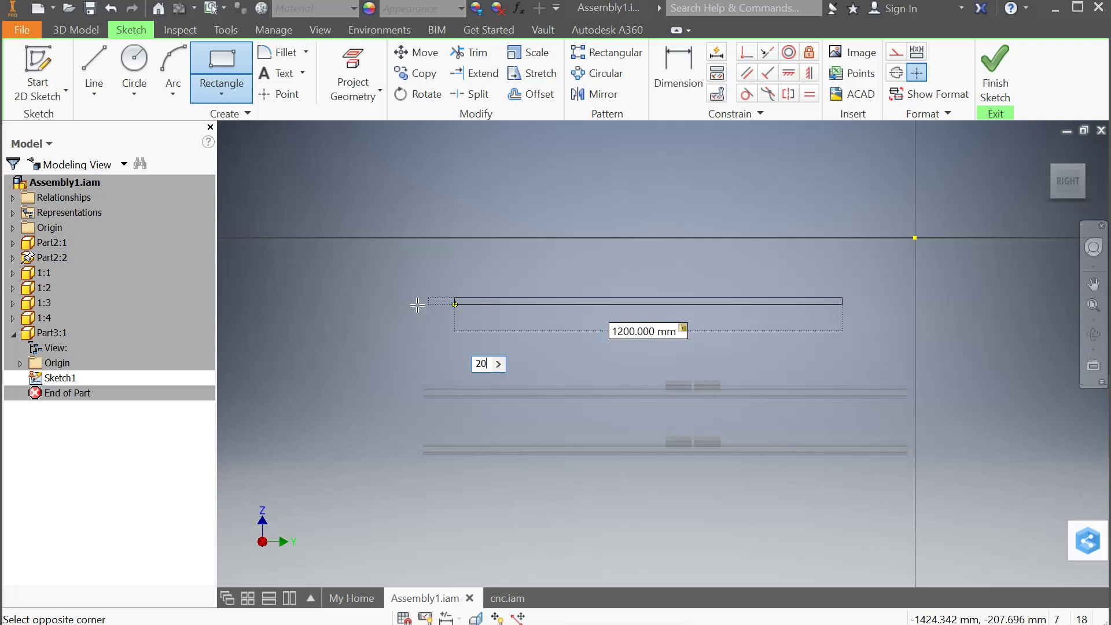
key("Return")
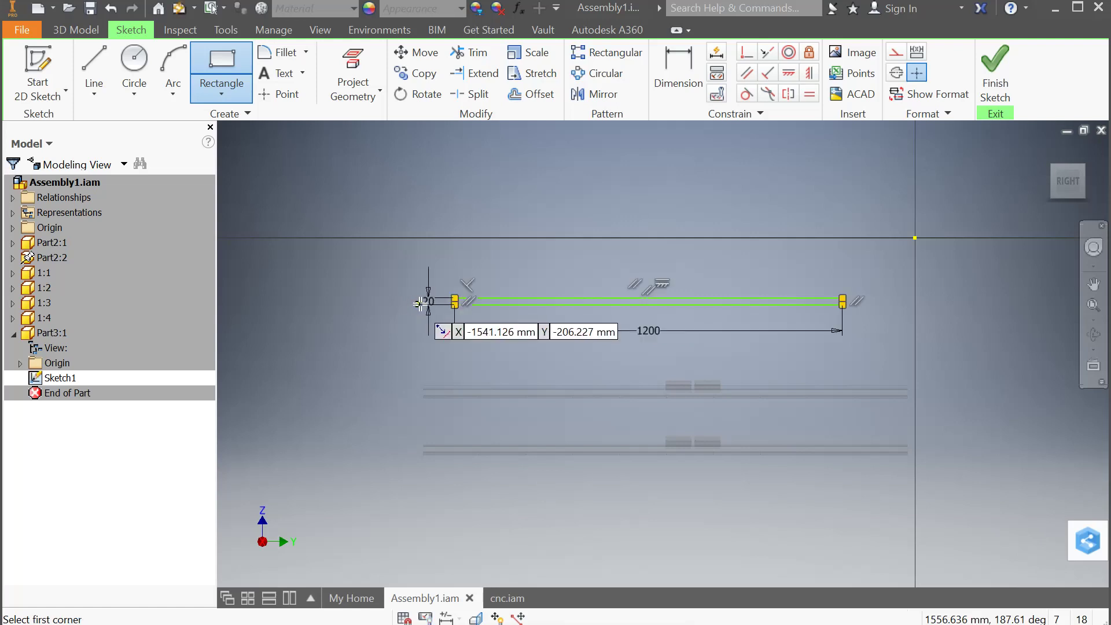
key("Escape")
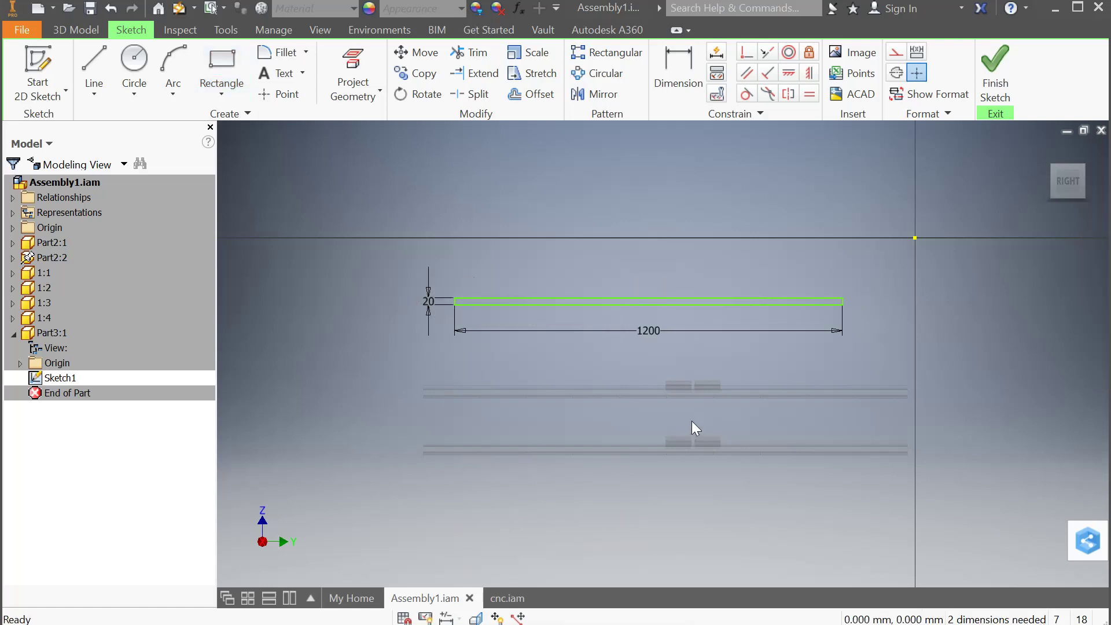
Sketch a rectangle 20 mm wide and 60 mm high rising from the lower-left corner of the 1200 mm bar, outside its end
scroll(422, 276, "down", 3)
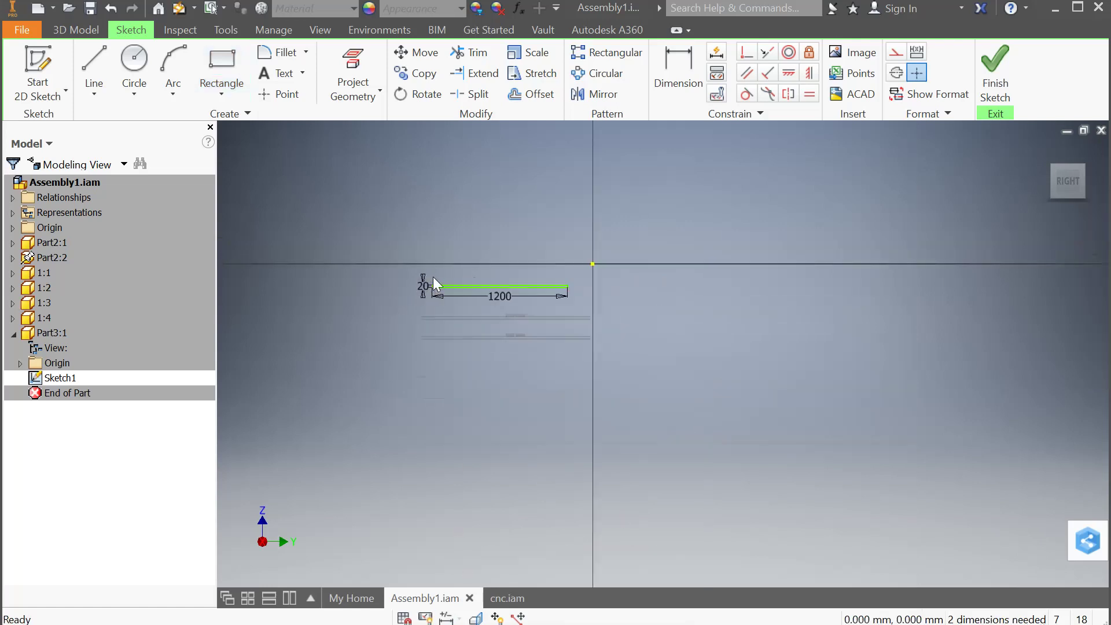
scroll(405, 286, "up", 10)
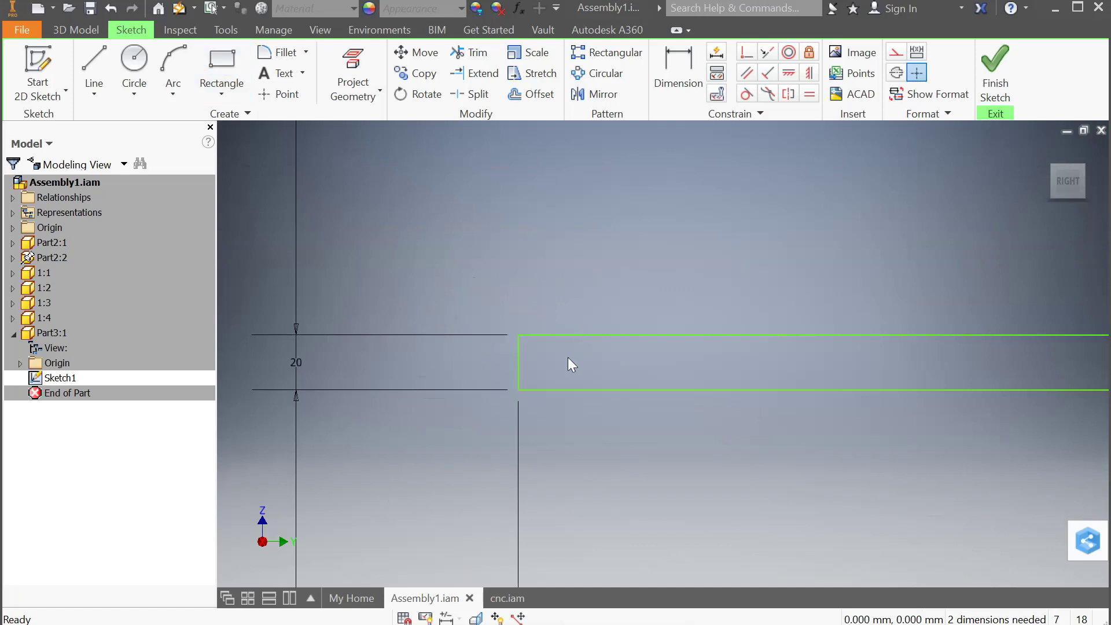
scroll(568, 358, "down", 3)
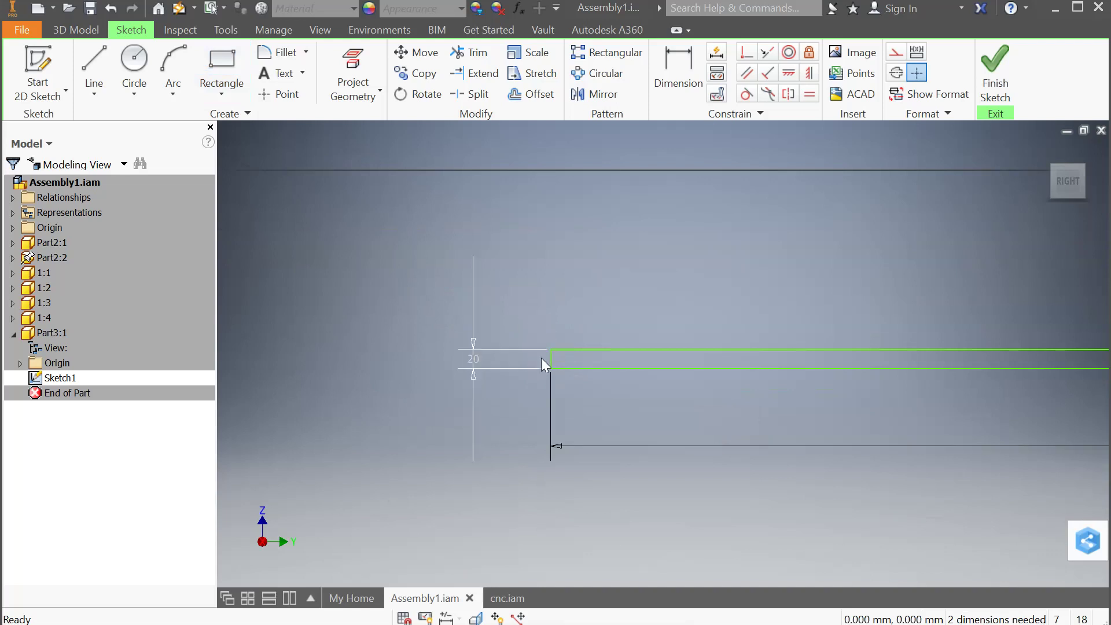
left_click(220, 61)
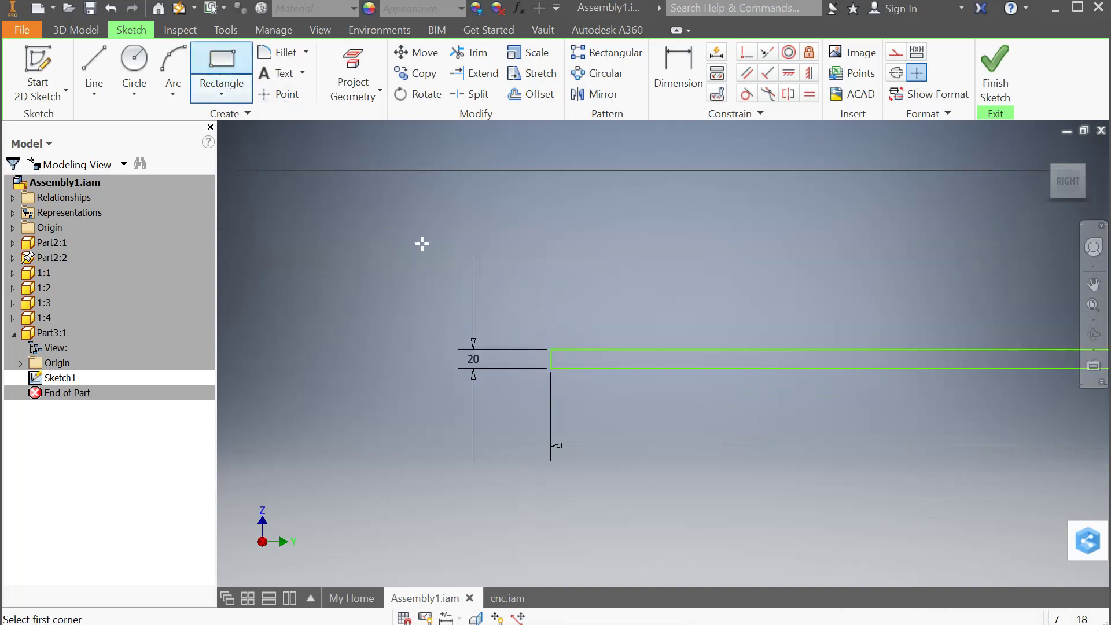
left_click(549, 367)
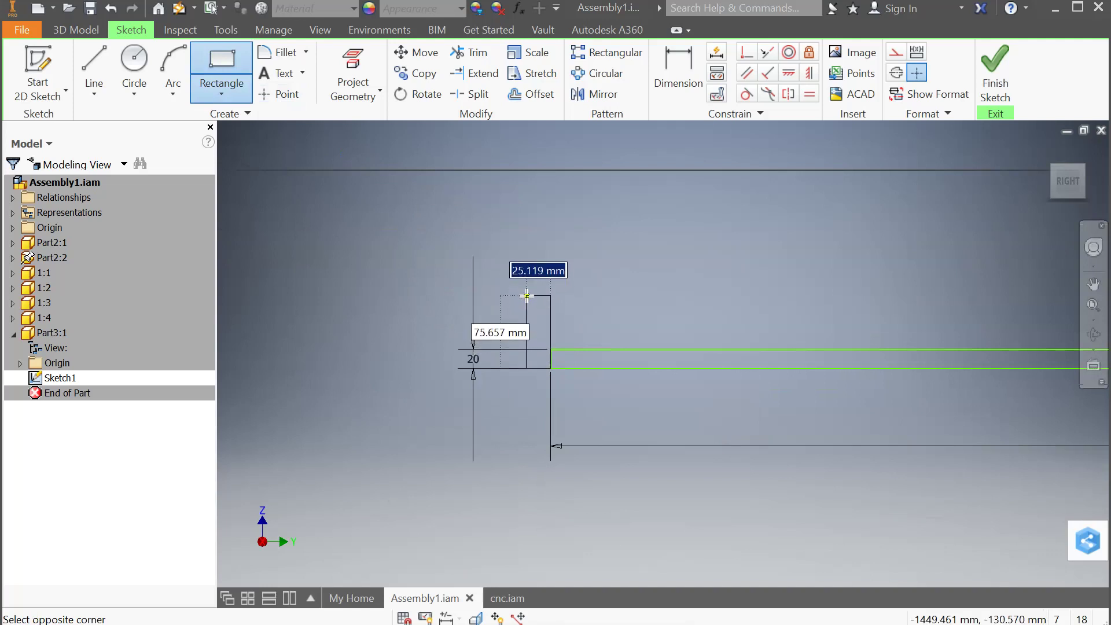
type("20")
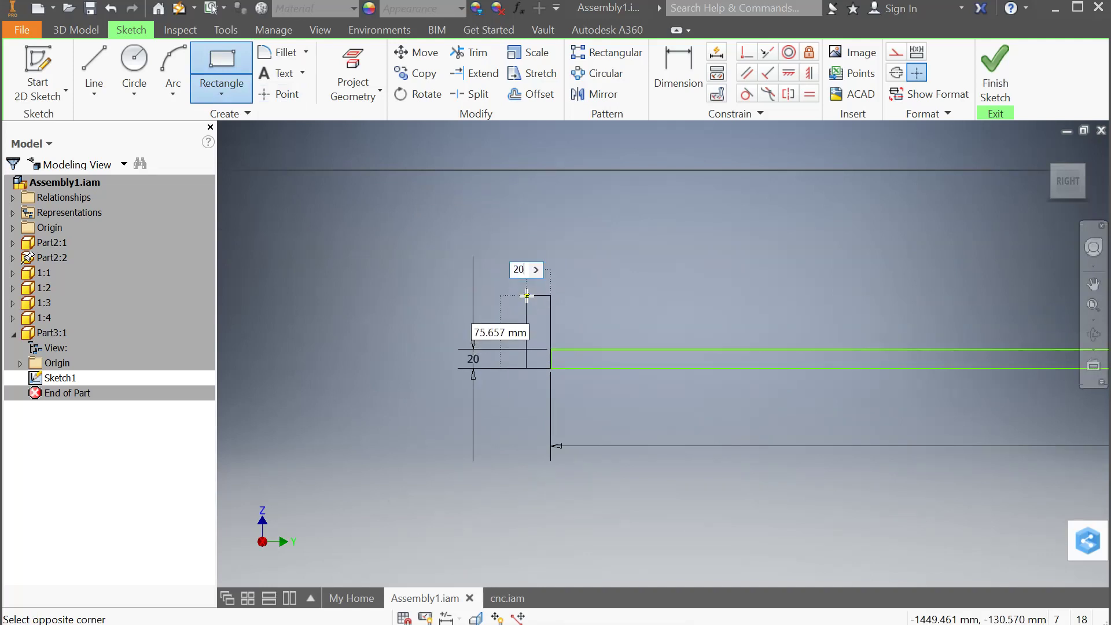
key("Tab")
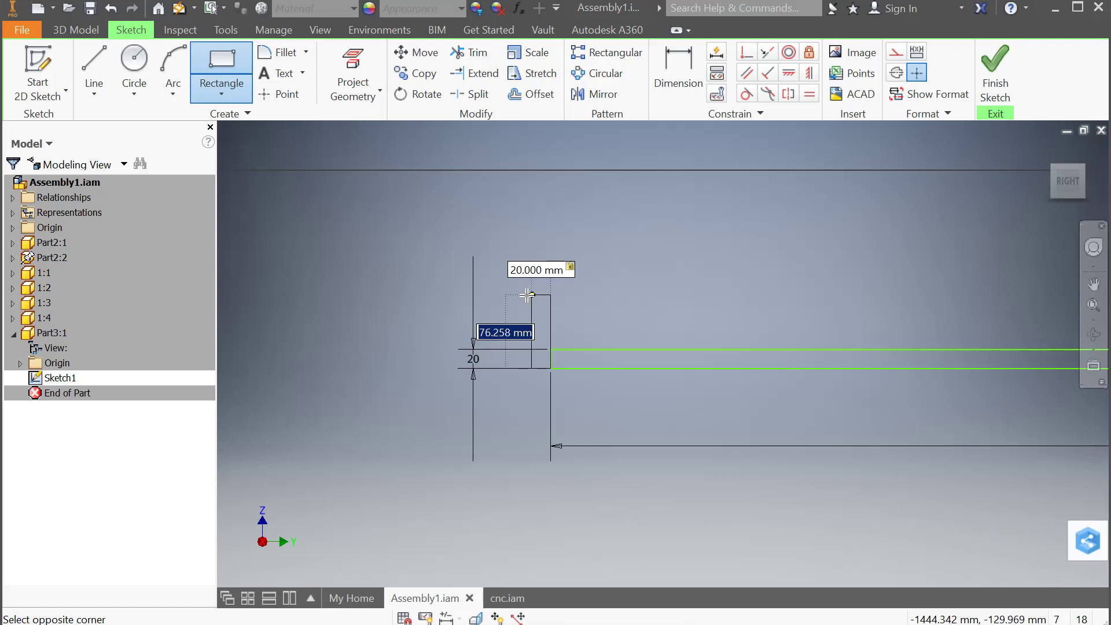
type("60")
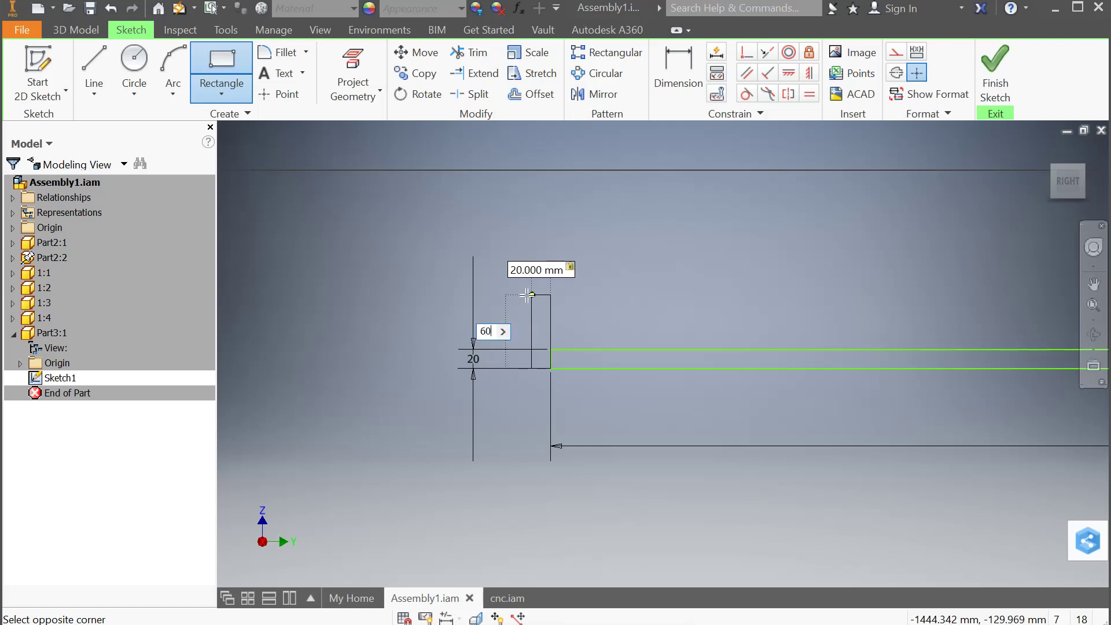
key("Return")
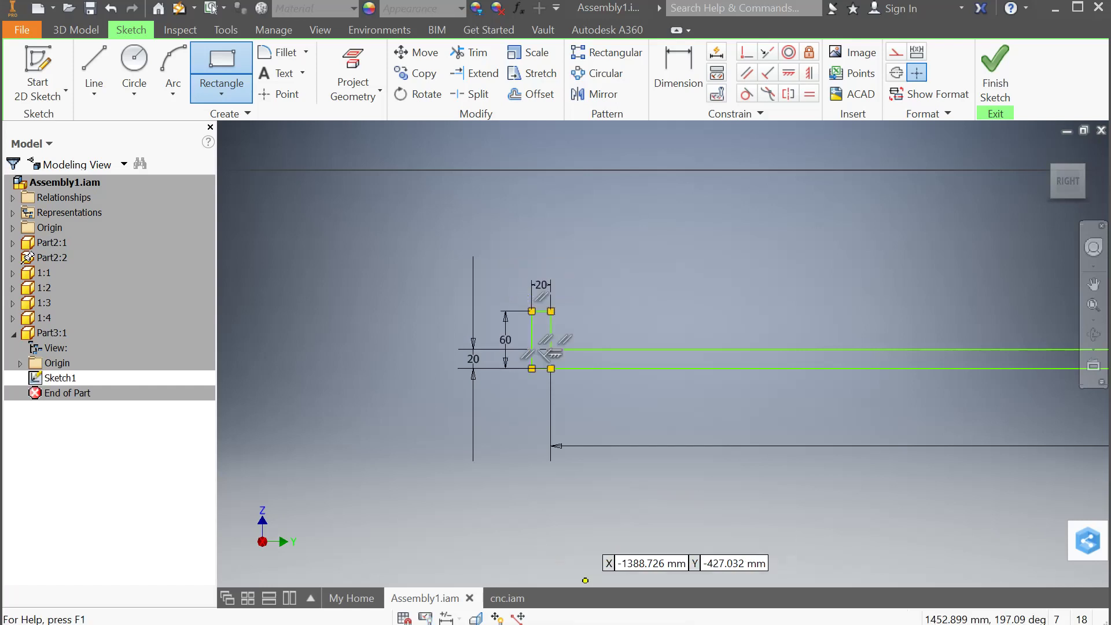
key("Escape")
Sketch a matching rectangle 20 mm wide and 60 mm high rising from the lower-right corner of the long bar, outside its end
scroll(412, 433, "up", 3)
scroll(408, 432, "down", 5)
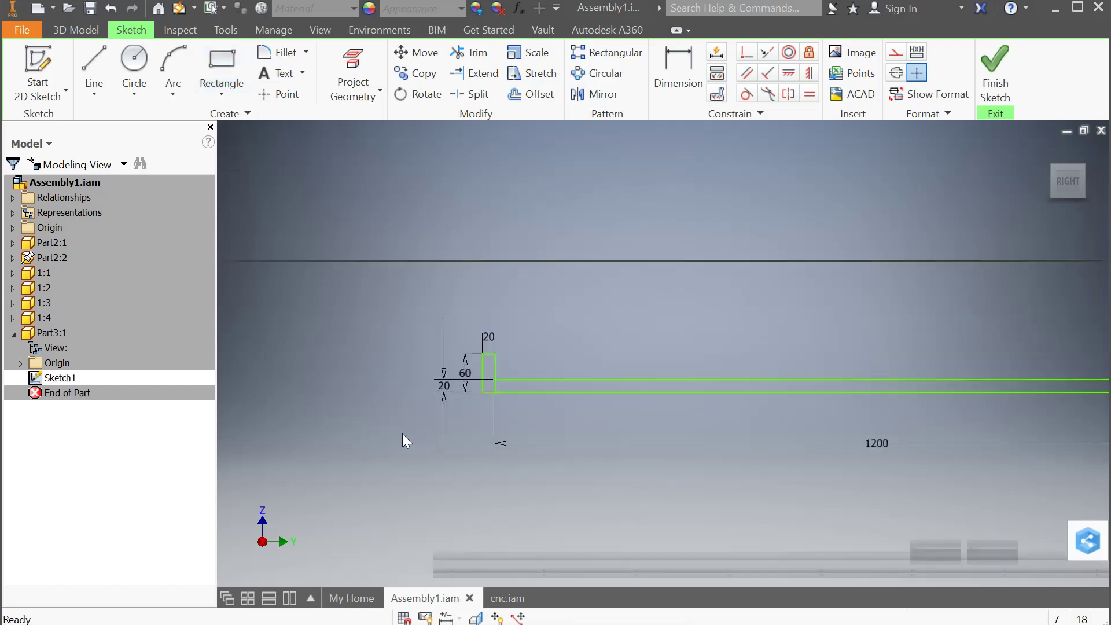
scroll(405, 432, "down", 2)
scroll(734, 420, "up", 4)
scroll(585, 376, "up", 3)
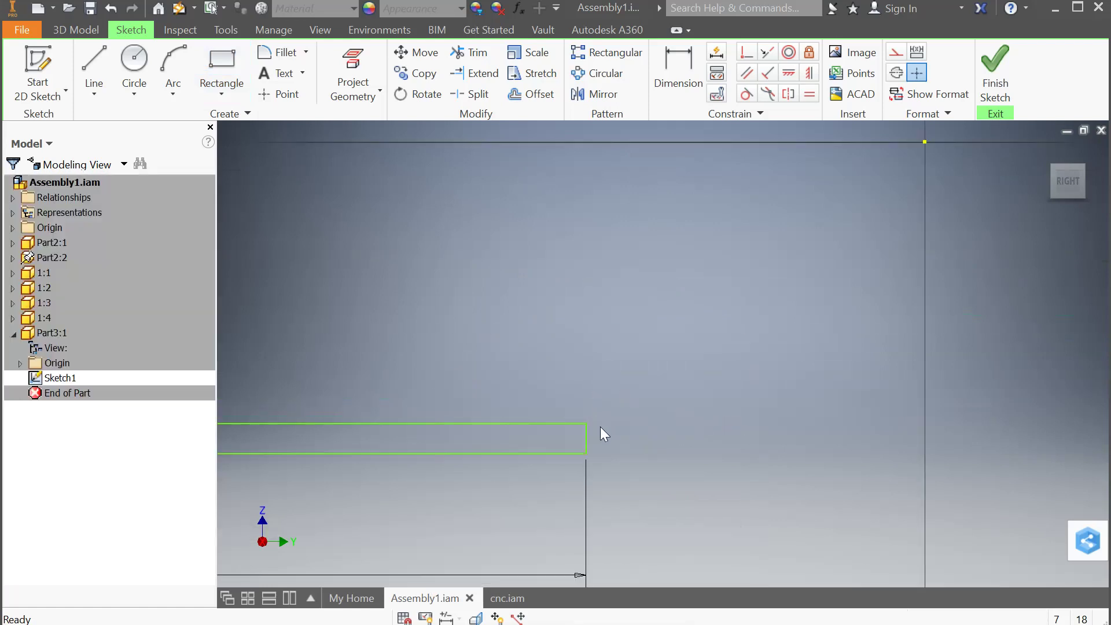
left_click(221, 59)
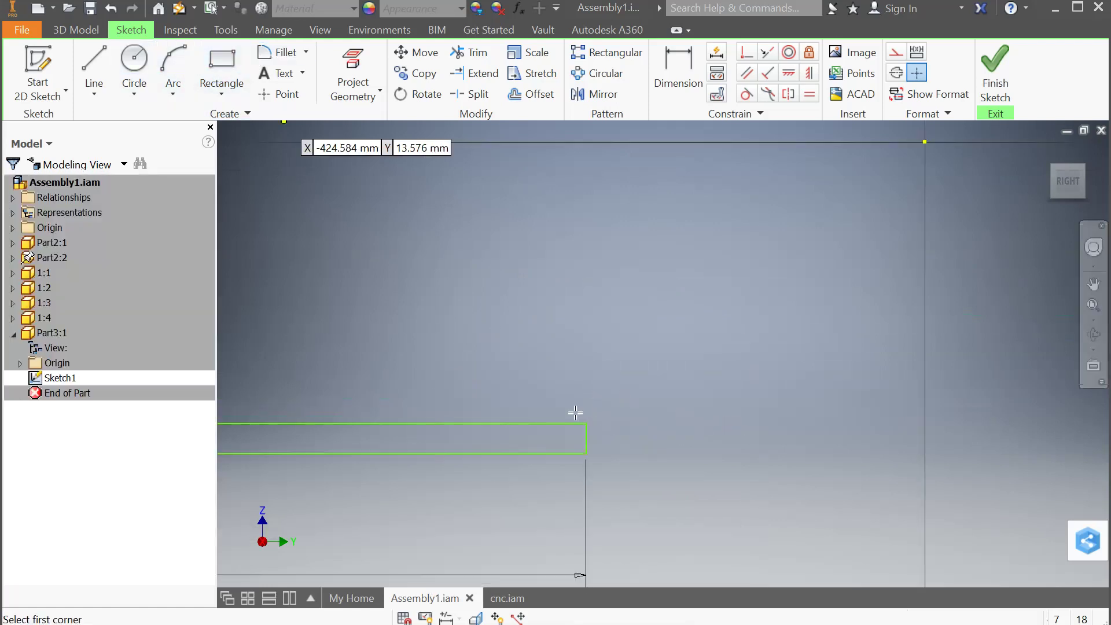
left_click(586, 453)
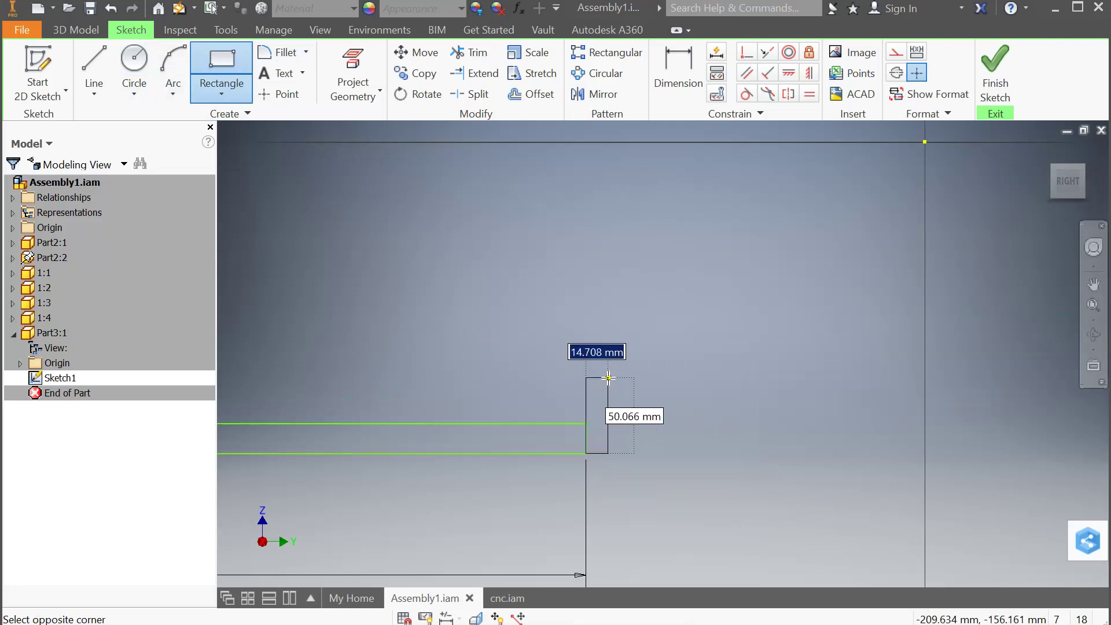
type("2")
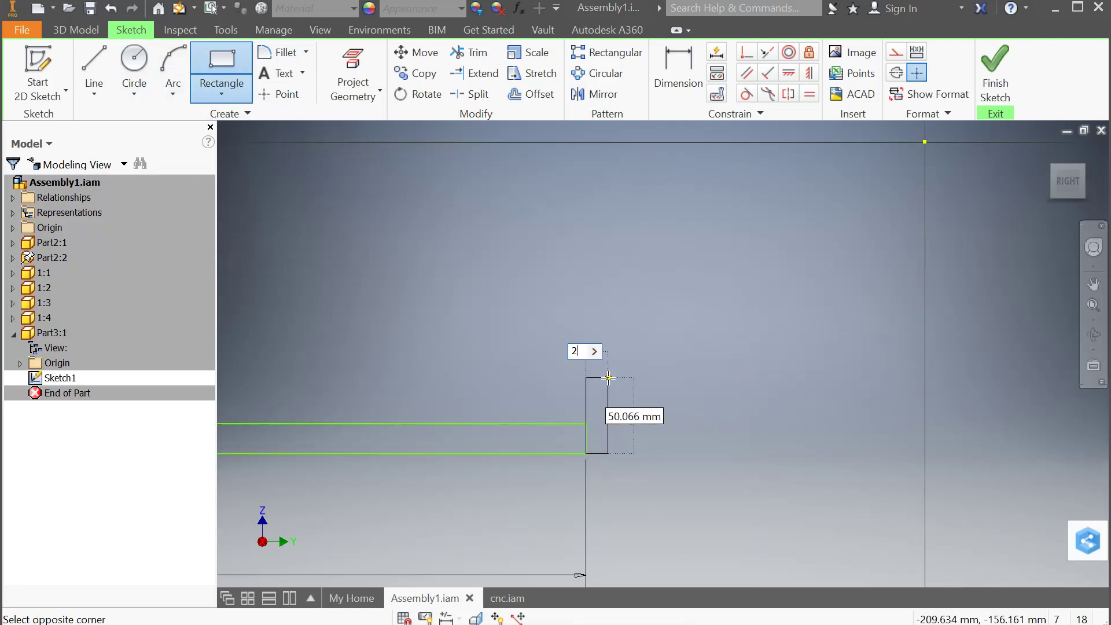
type("0")
key("Tab")
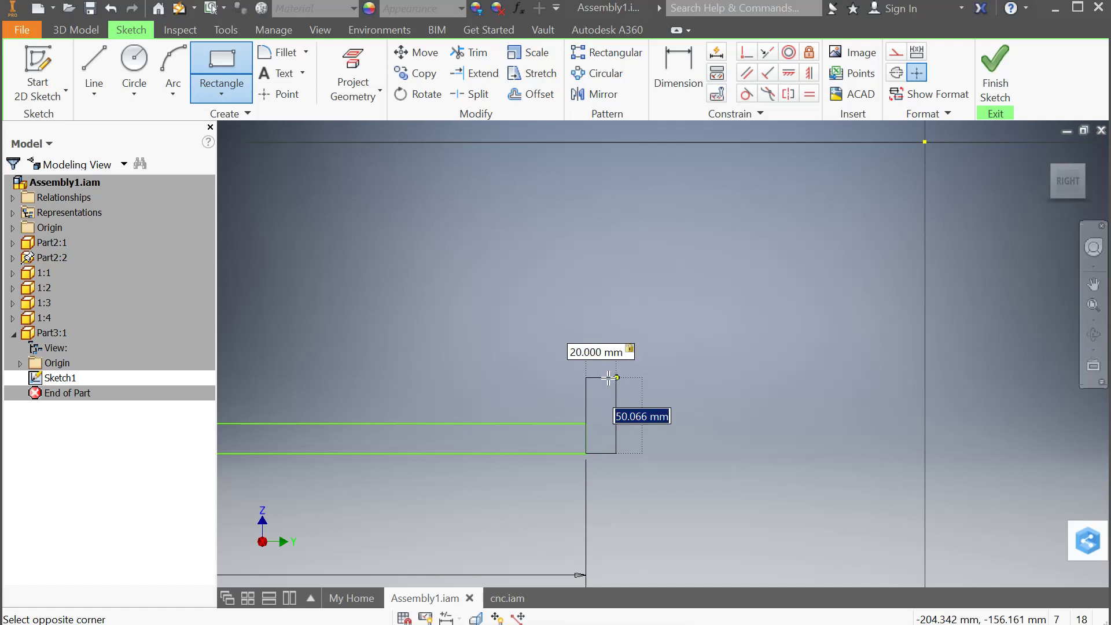
type("60")
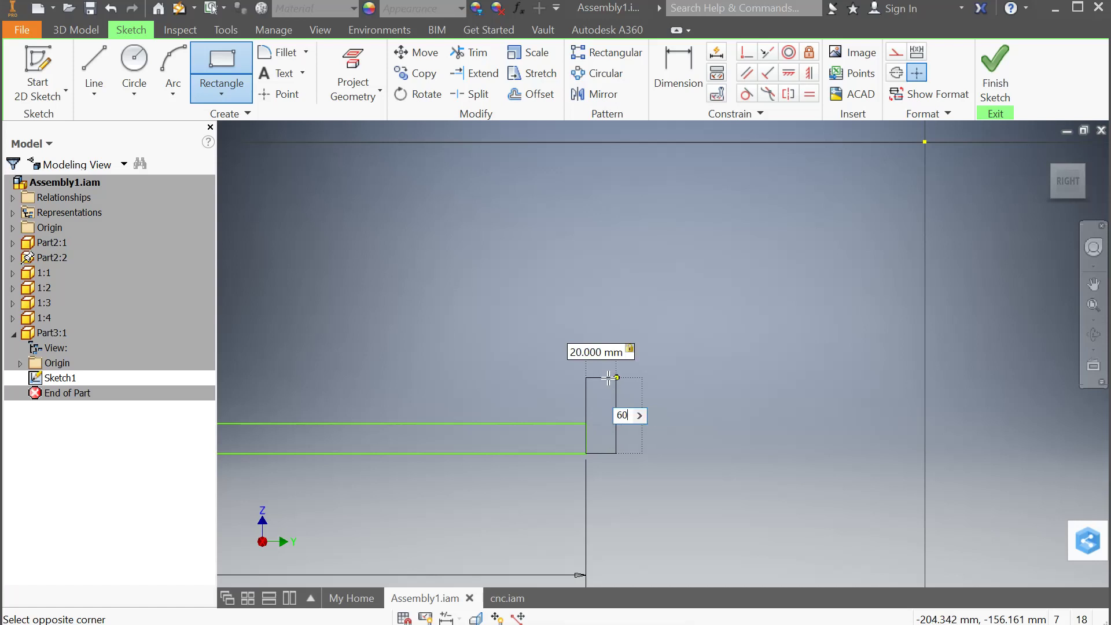
key("Return")
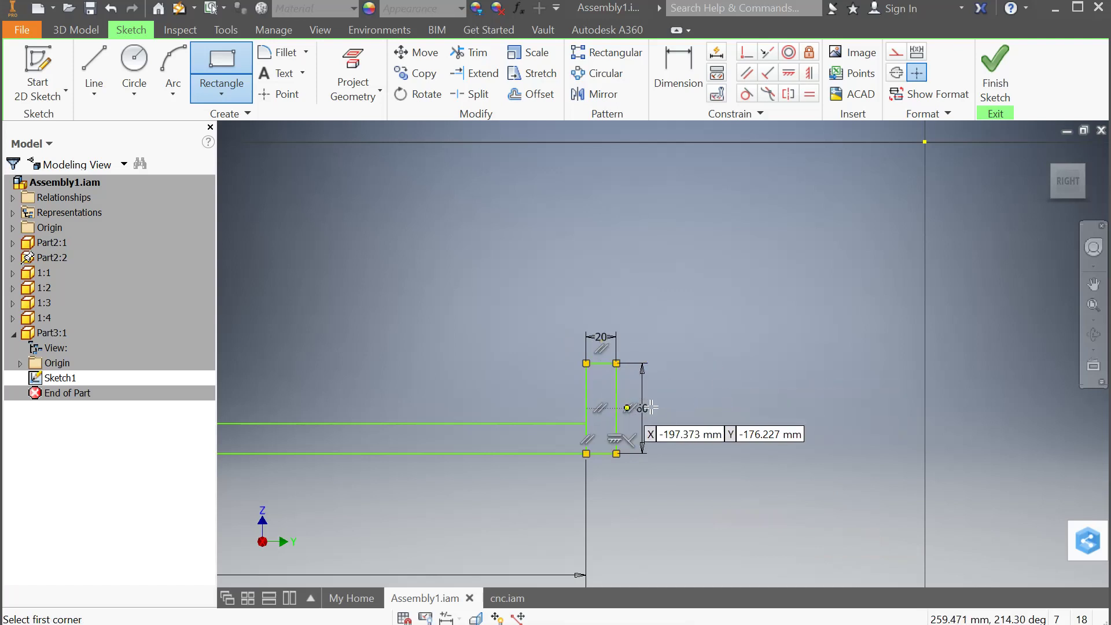
left_click(617, 363)
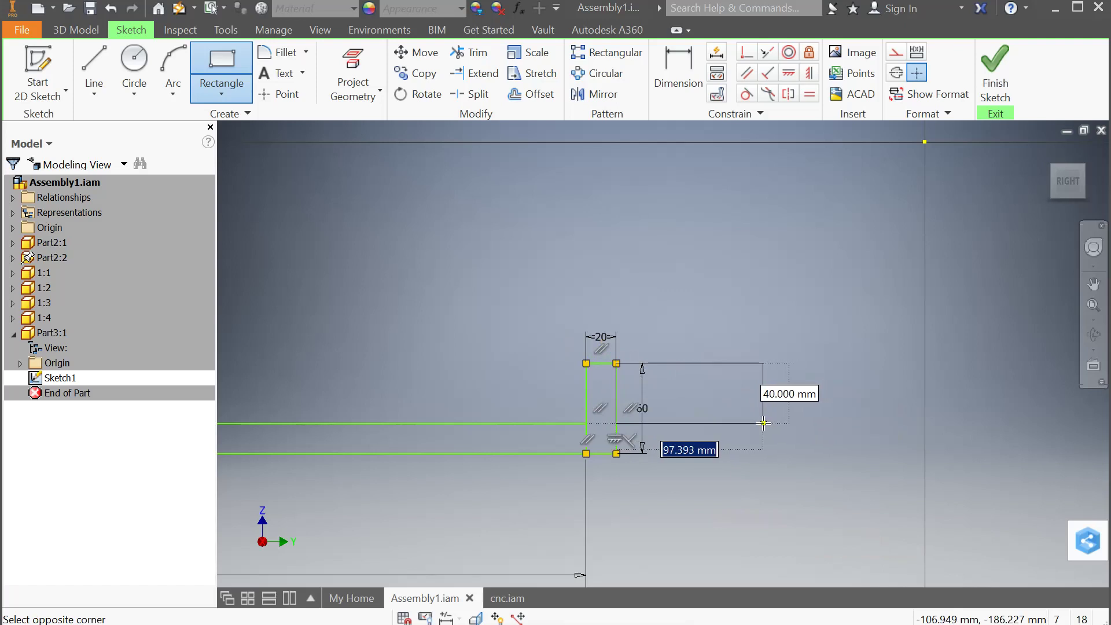
type("4")
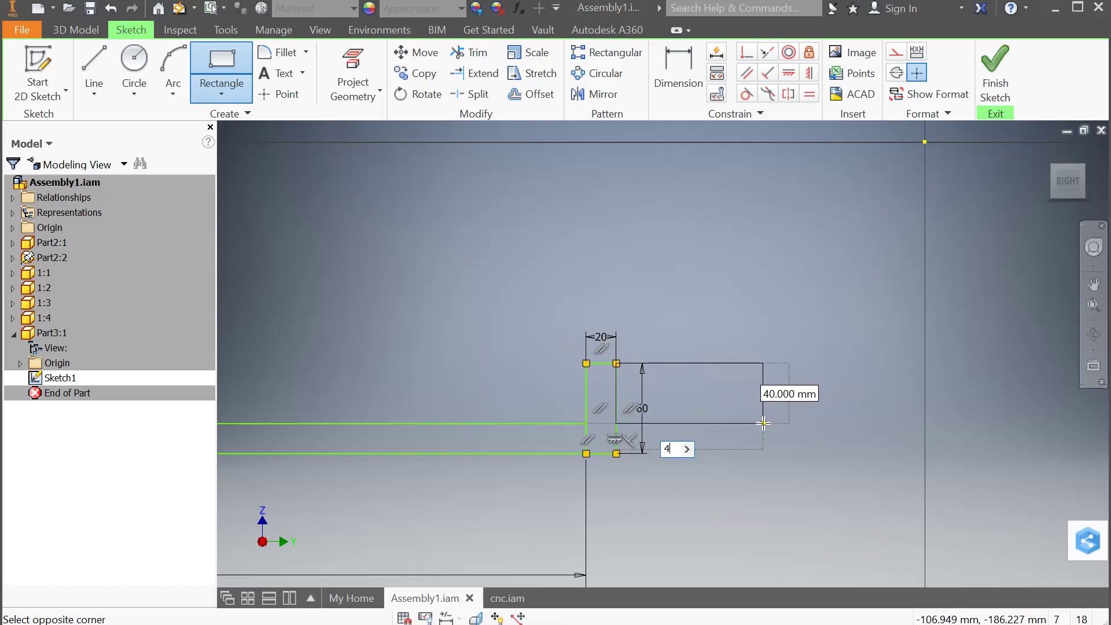
type("80")
key("Escape")
key("m")
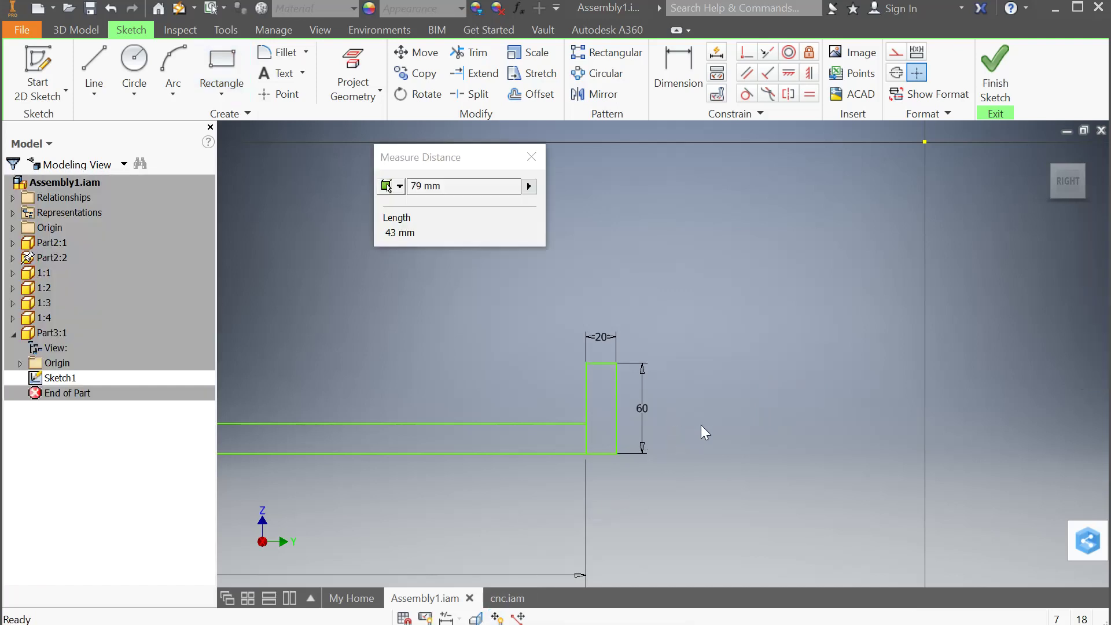
scroll(705, 431, "up", 5)
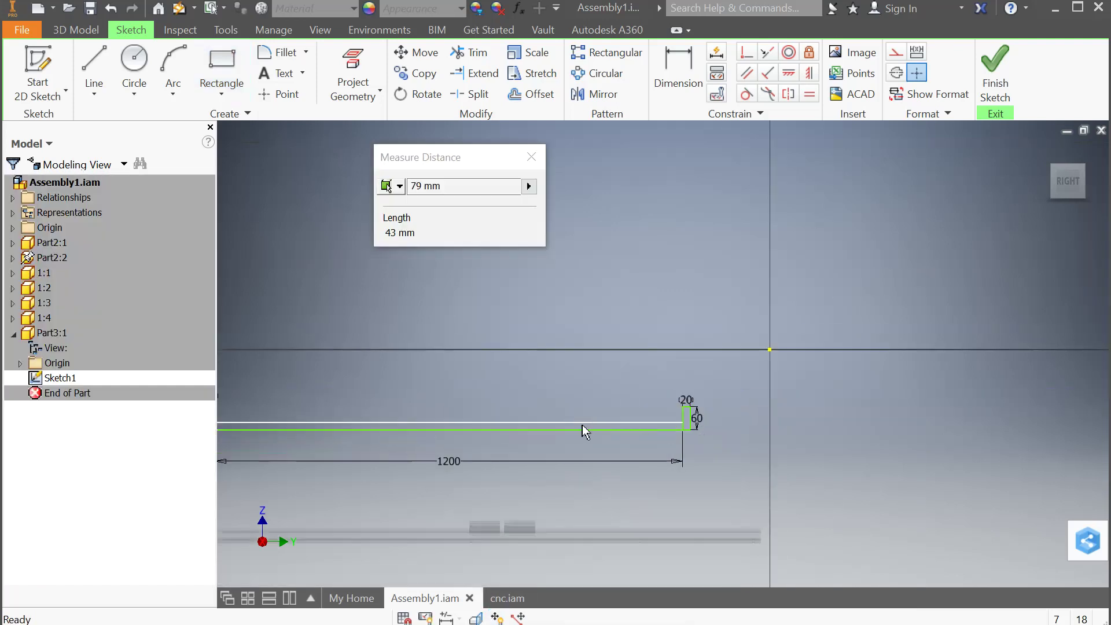
scroll(712, 398, "down", 5)
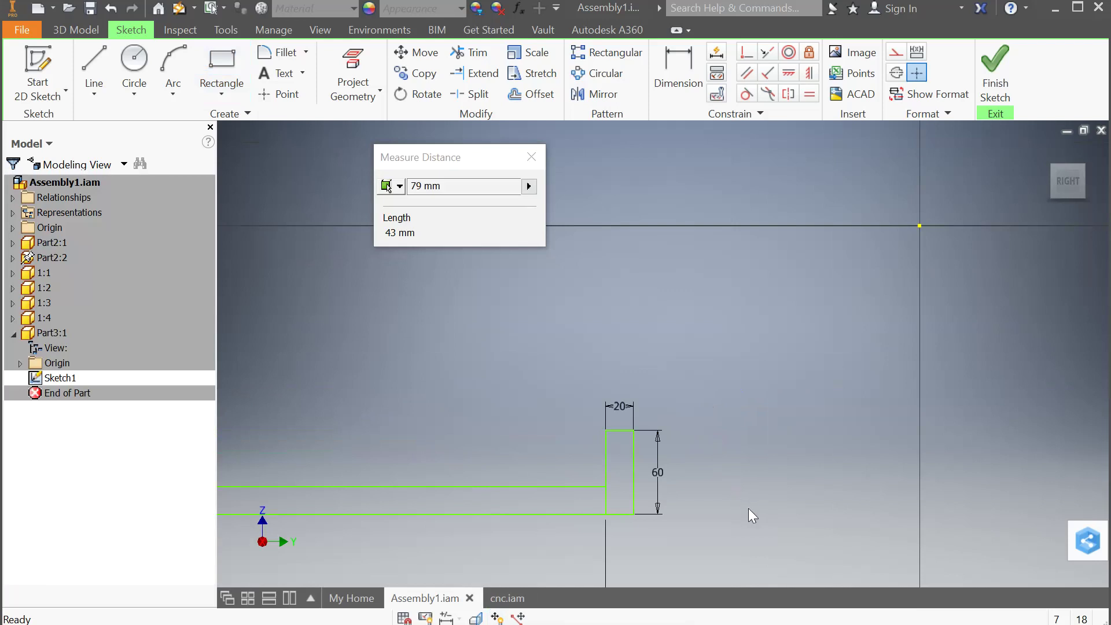
Sketch a rectangle 80 mm wide and 40 mm high extending outward and down from the right upright's upper outer corner
scroll(748, 508, "down", 3)
left_click(221, 64)
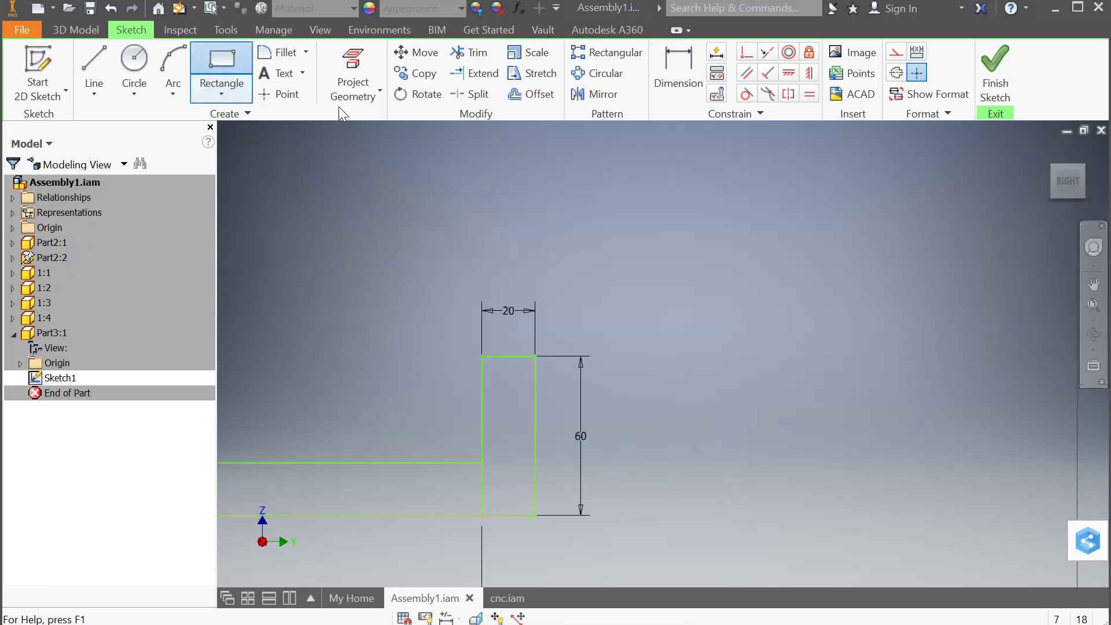
left_click(536, 356)
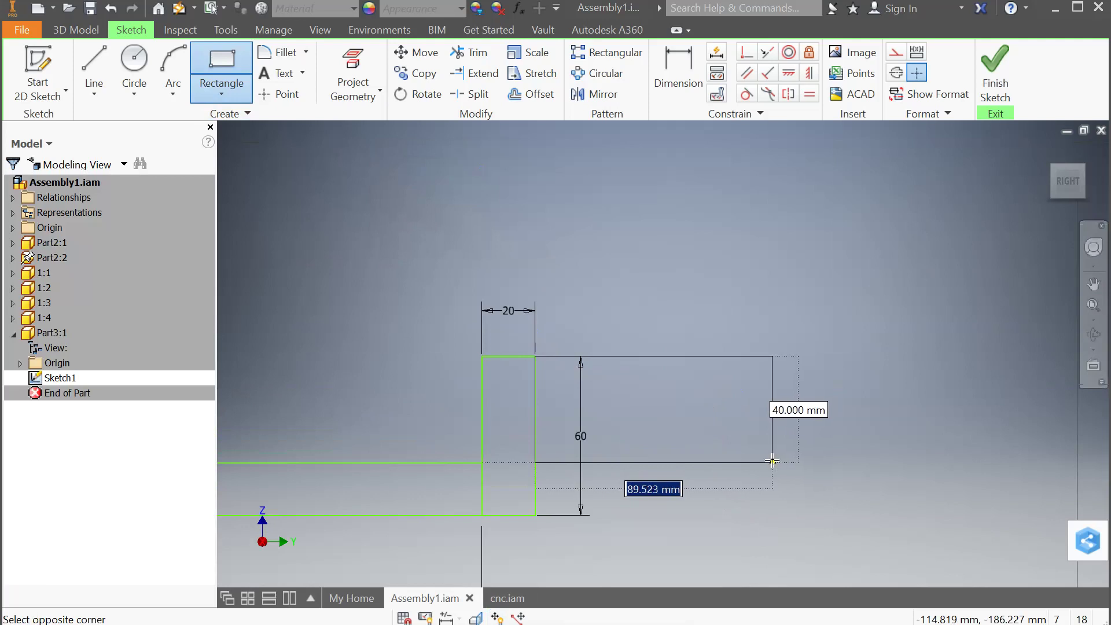
type("80")
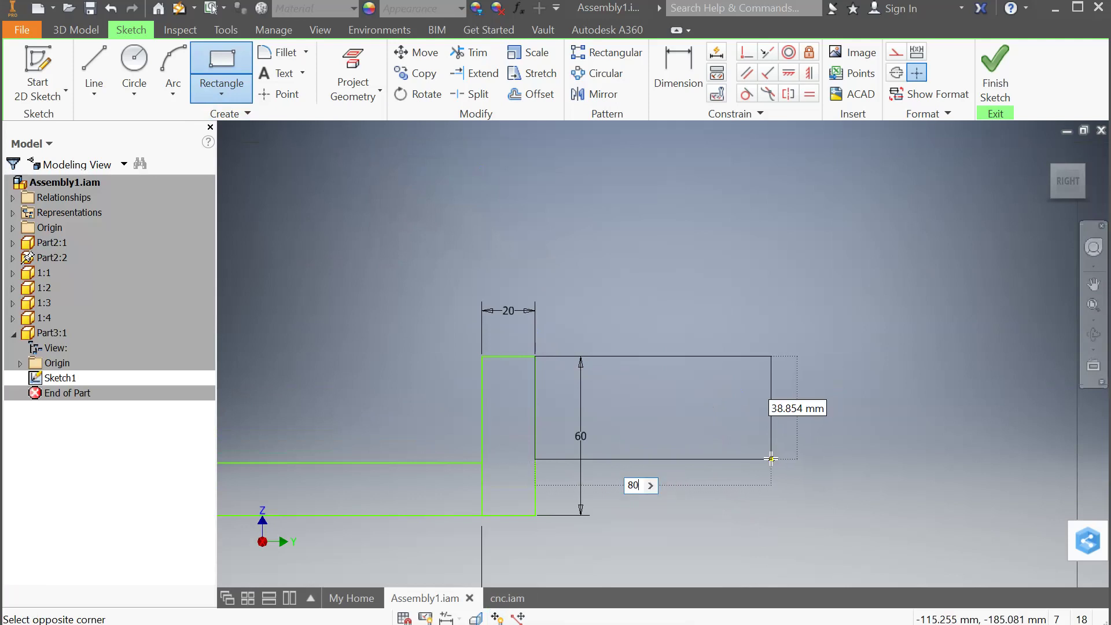
key("Tab")
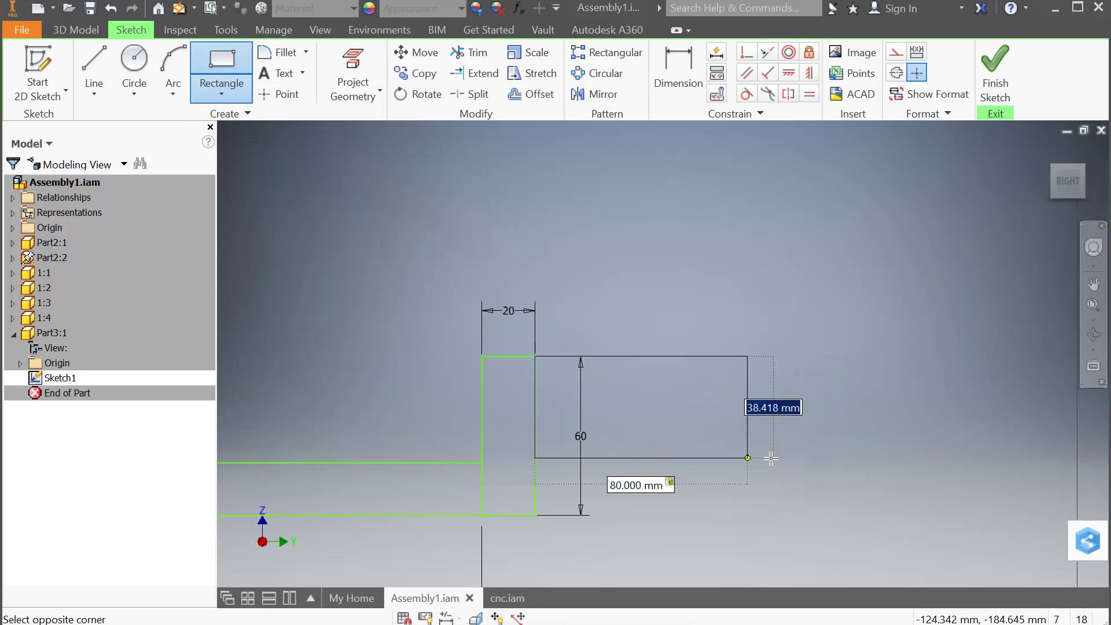
type("4")
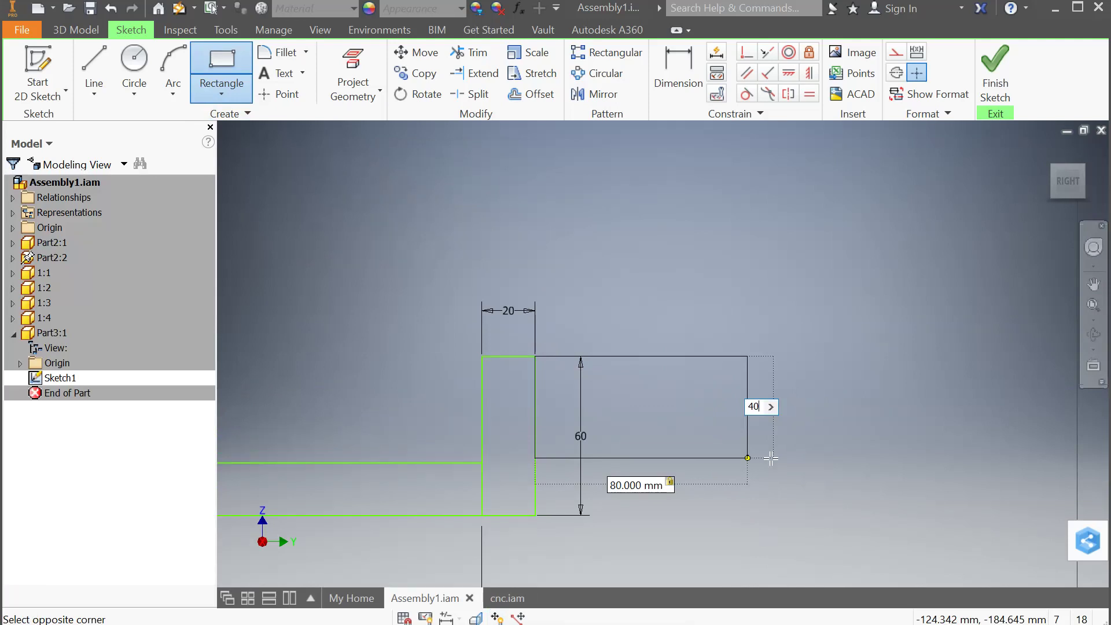
type("0")
key("Return")
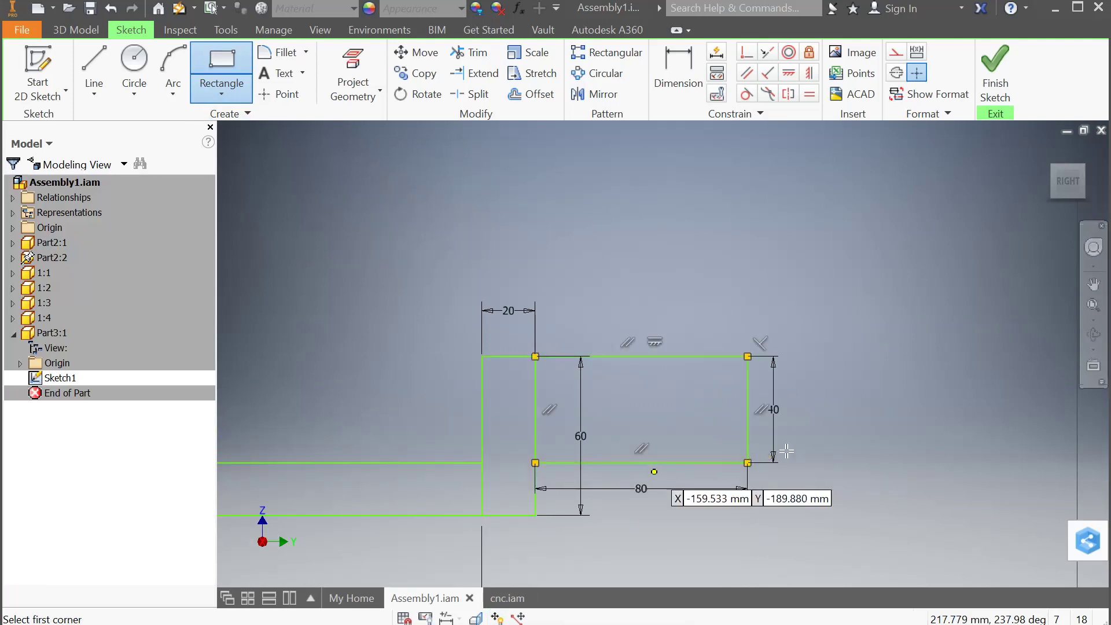
scroll(857, 436, "up", 3)
scroll(858, 436, "down", 5)
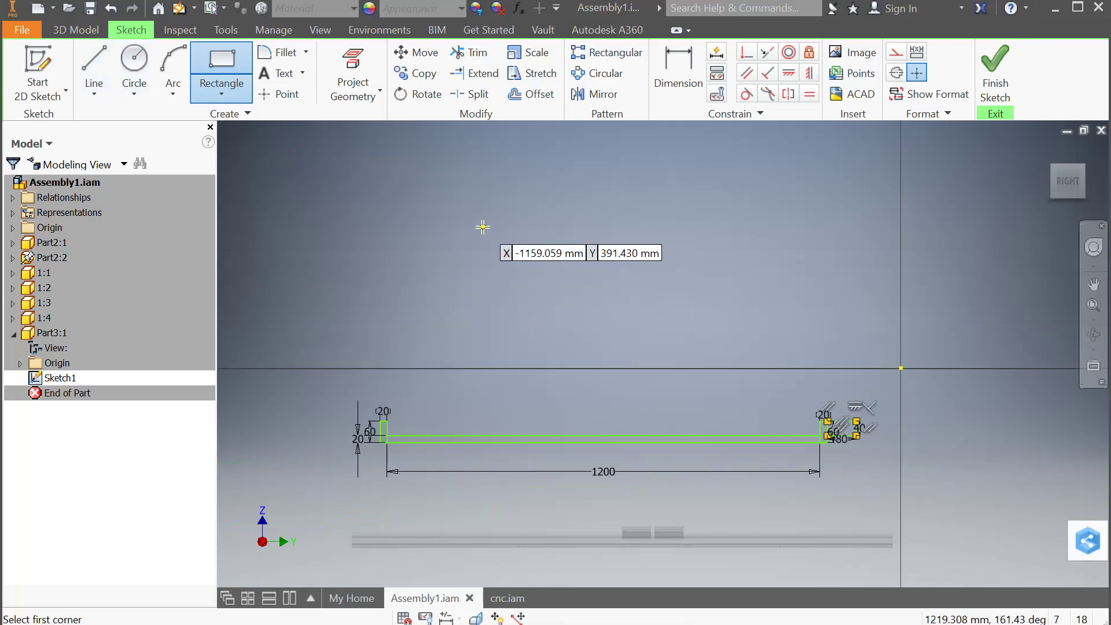
key("Escape")
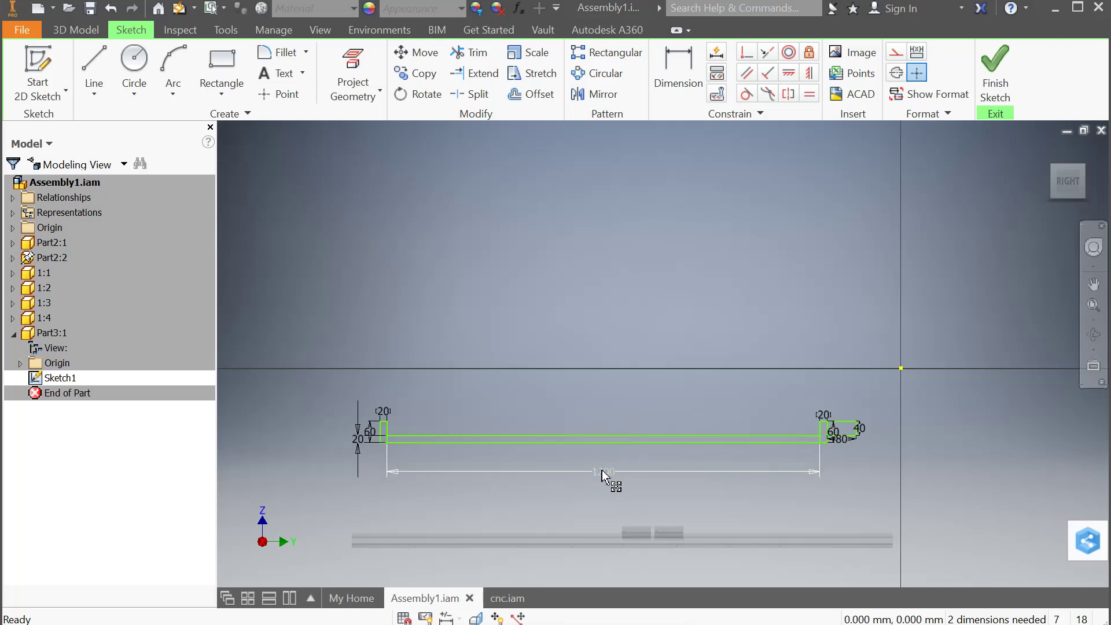
Set the long horizontal bar's length dimension to 1300 mm
double_click(602, 470)
left_click_drag(540, 531, 536, 531)
type("300")
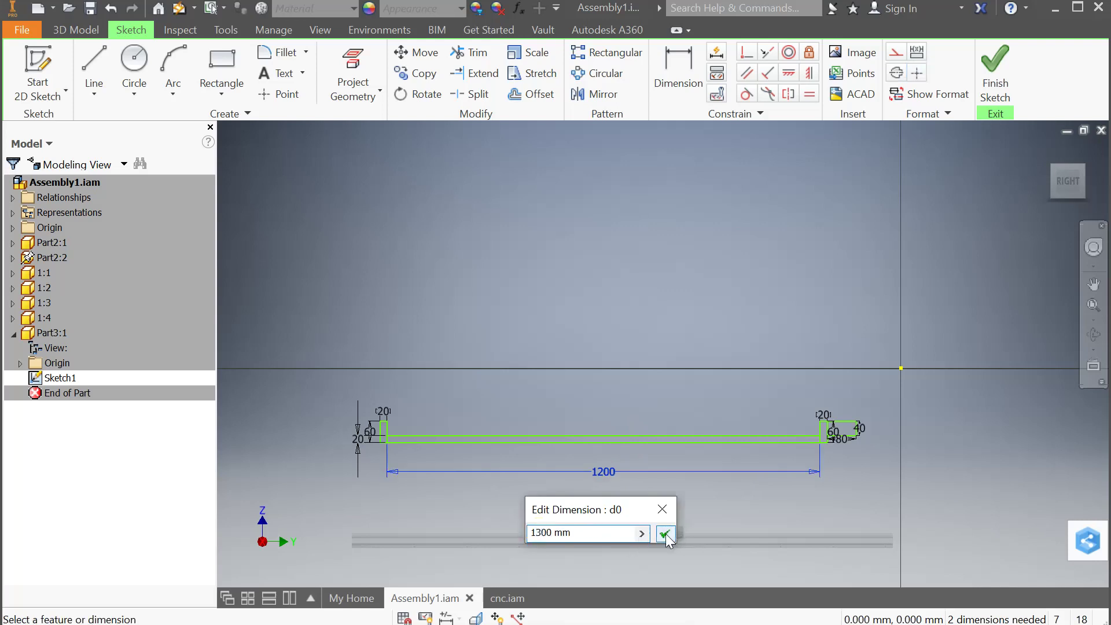
left_click(664, 533)
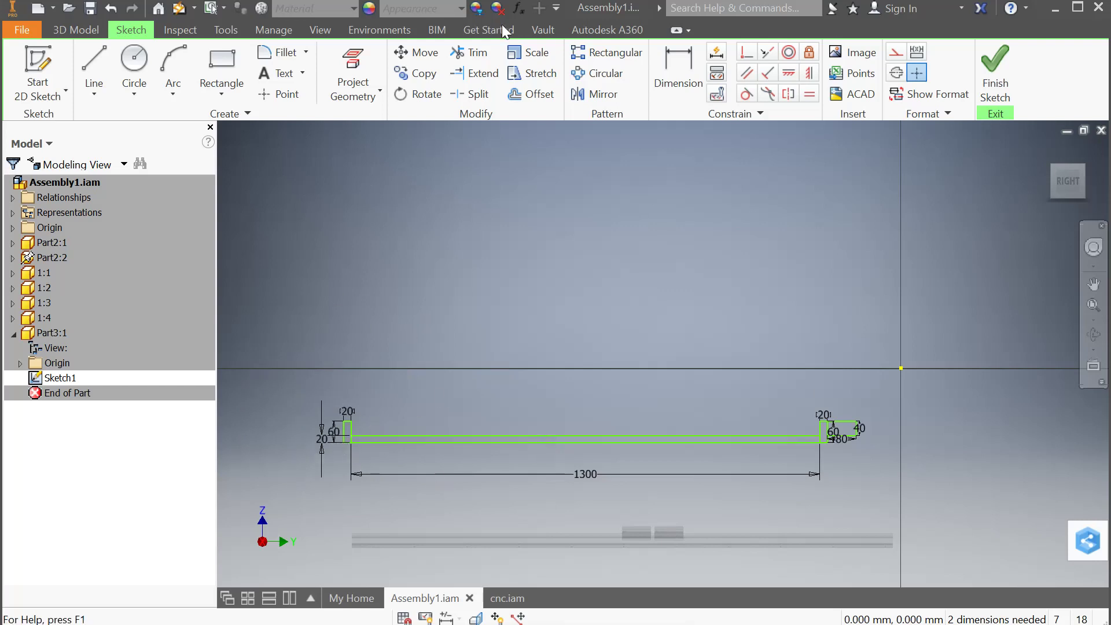
Try to trim the vertical edge segment shared by the left upright and the long bar
left_click(469, 53)
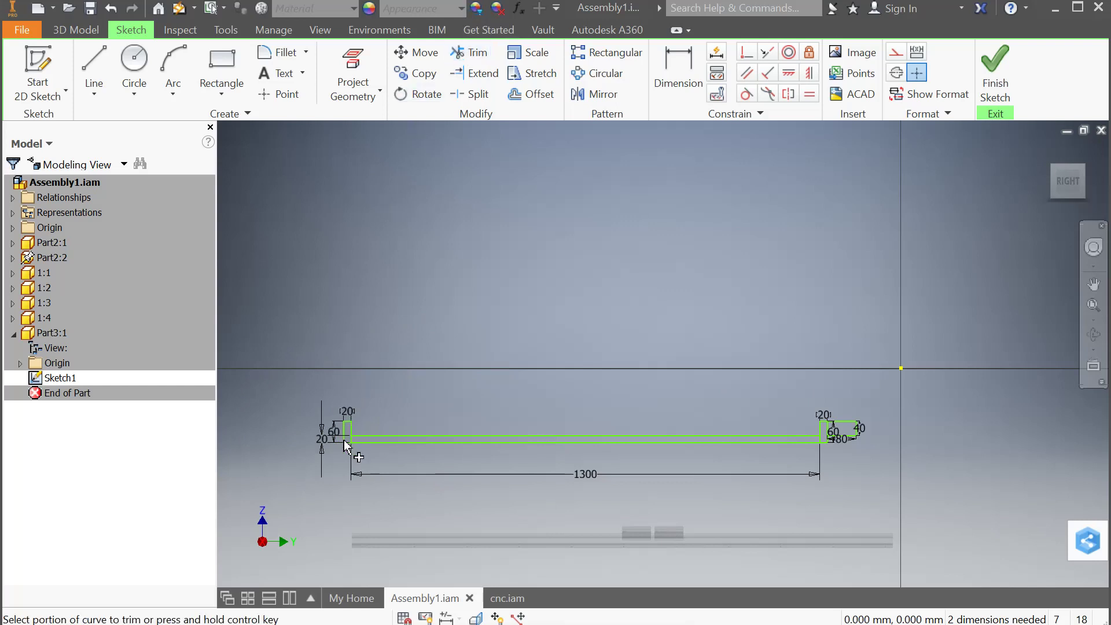
scroll(354, 453, "down", 2)
scroll(347, 436, "up", 5)
scroll(260, 473, "up", 3)
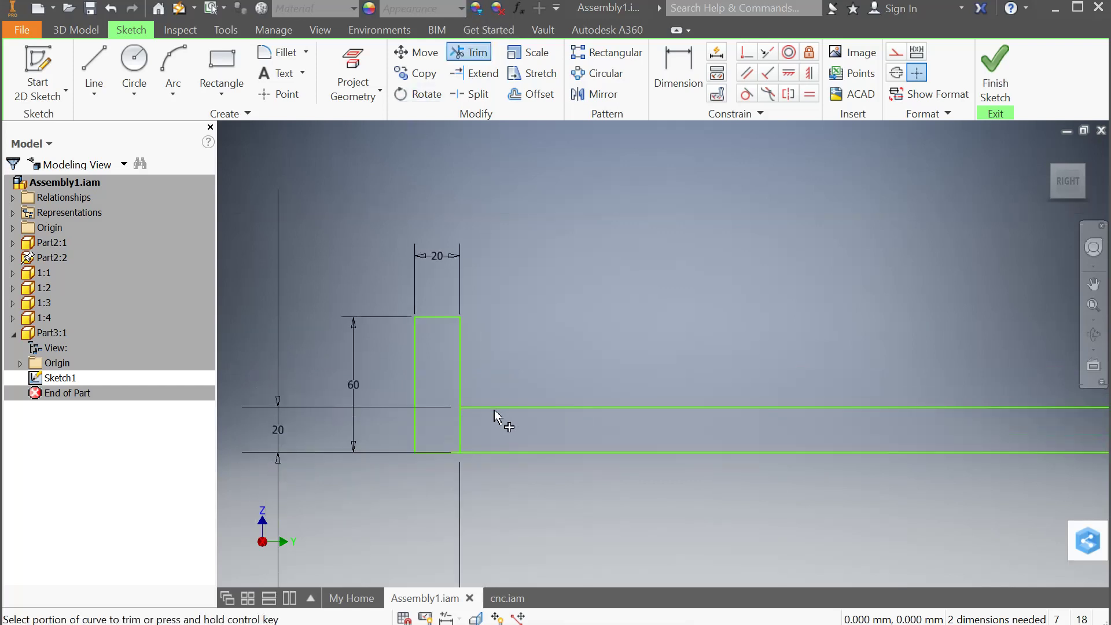
left_click(459, 433)
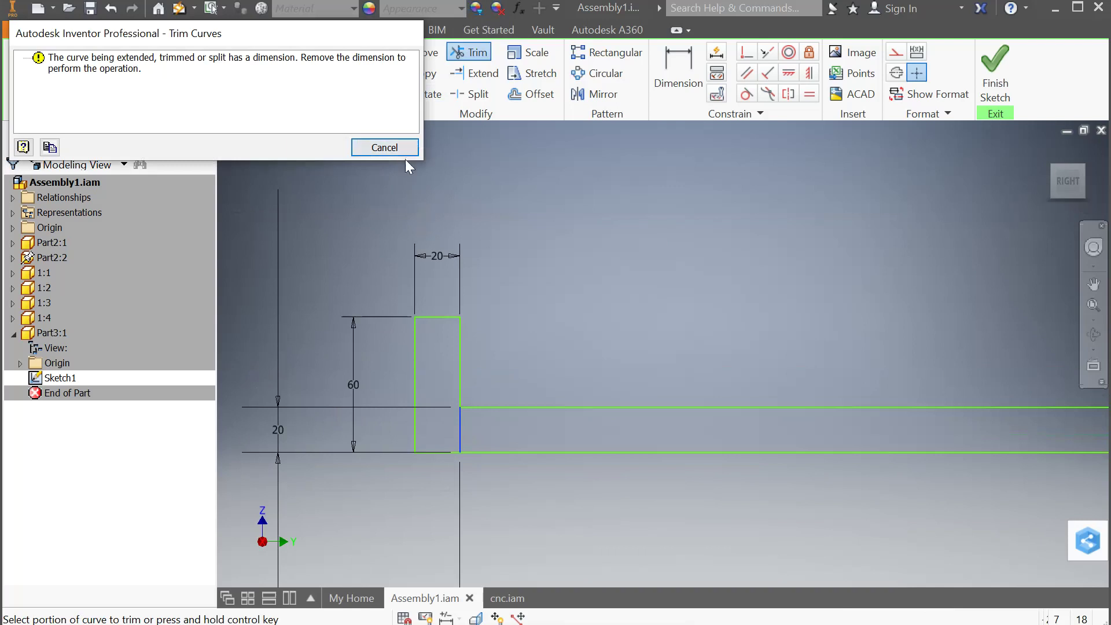
left_click(393, 151)
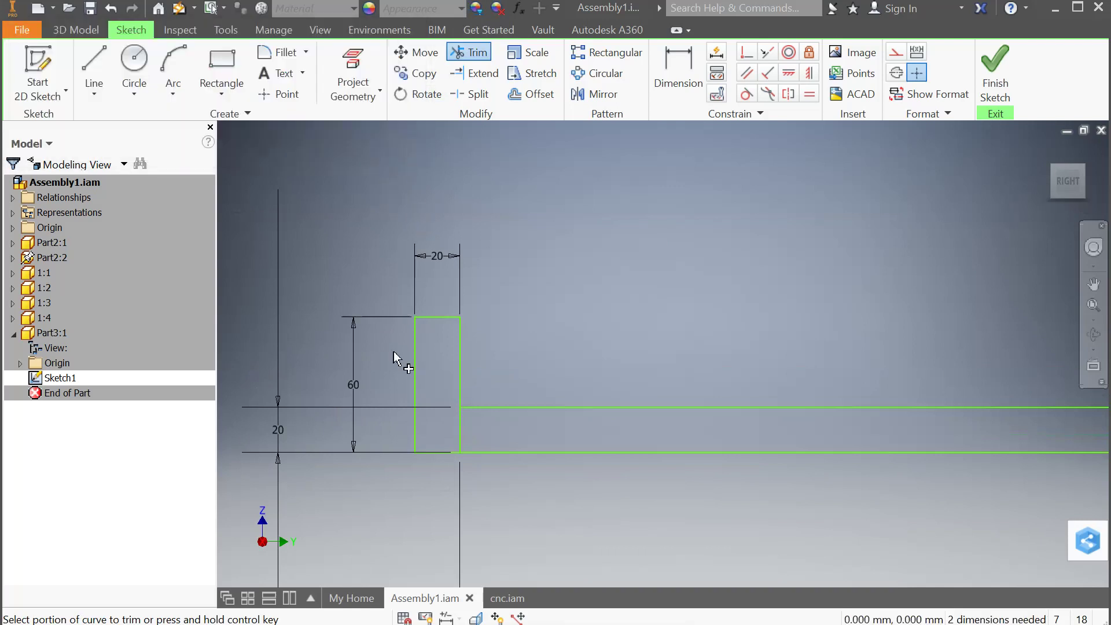
key("Escape")
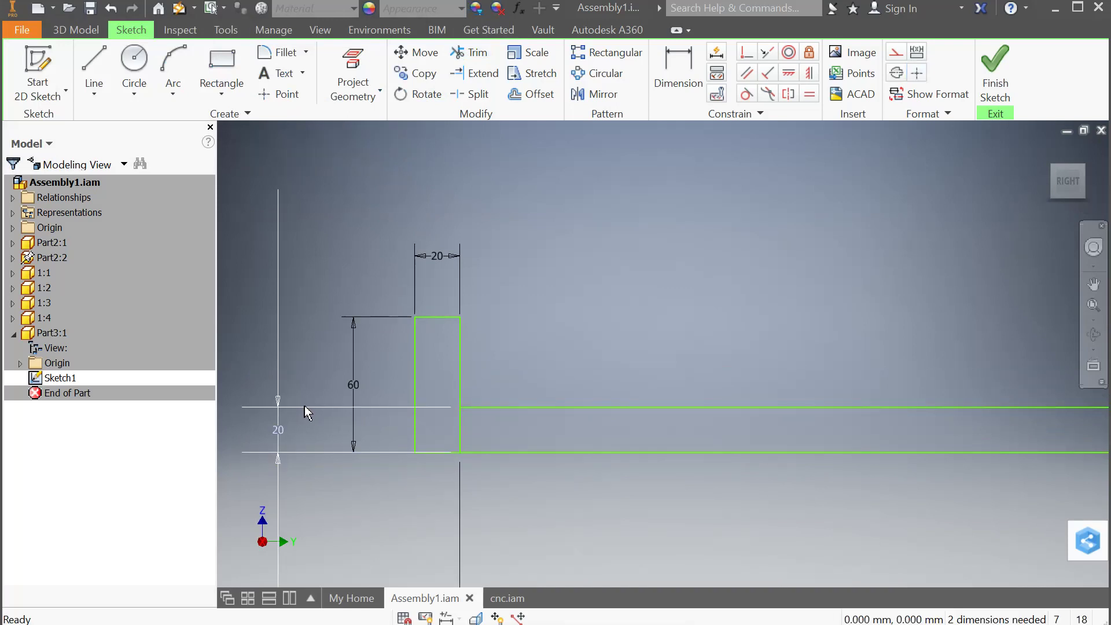
Delete the bar's 20 mm thickness dimension and the left upright's 60 mm height and 20 mm width dimensions
key("Delete")
left_click(352, 414)
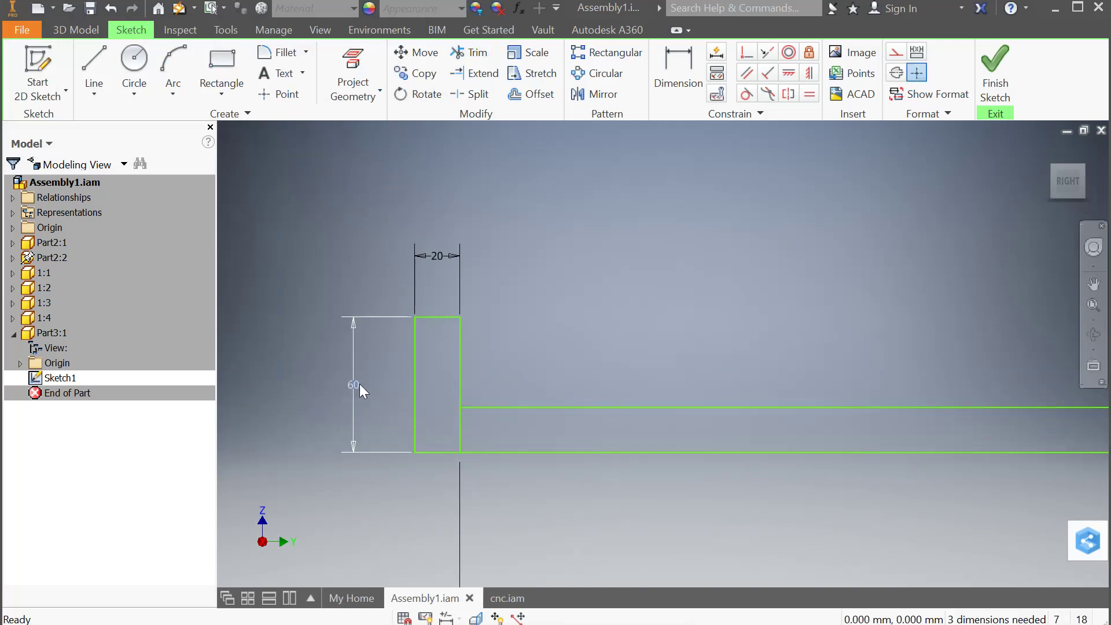
key("Delete")
left_click(418, 278)
key("Delete")
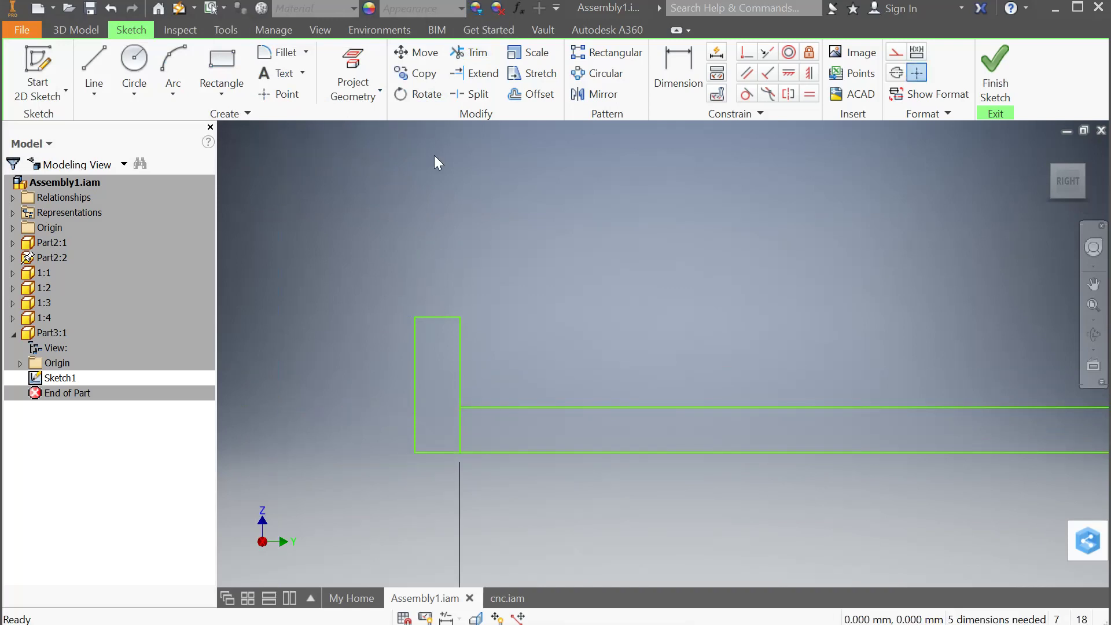
Delete the bar's 1300 mm length dimension and trim away the vertical segment separating the left upright from the bar
left_click(472, 54)
left_click(461, 431)
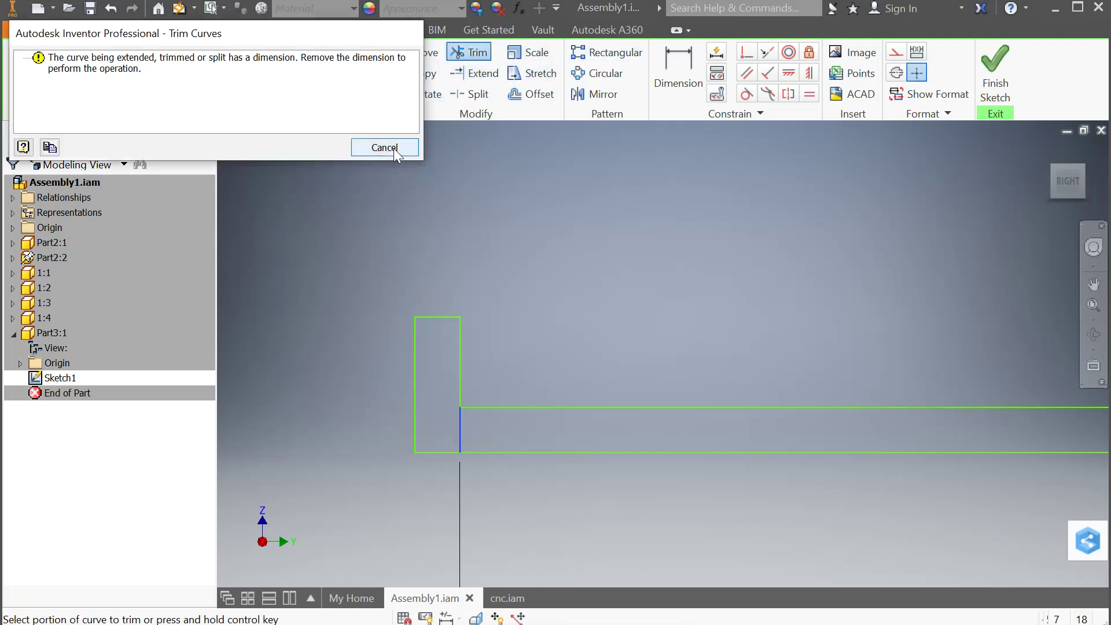
left_click(385, 146)
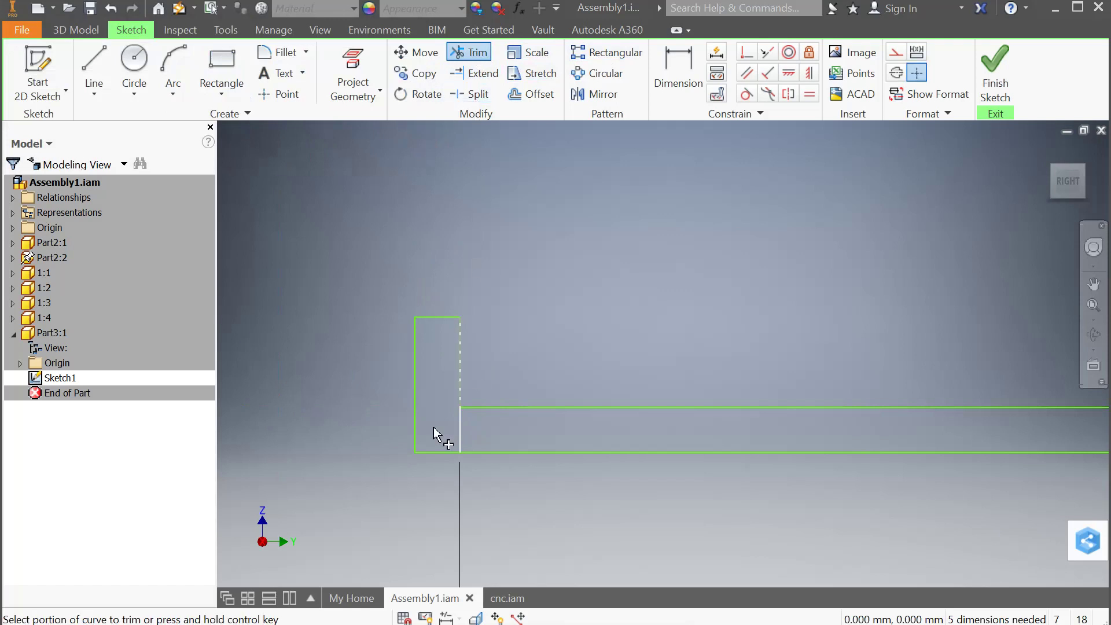
left_click_drag(461, 508, 463, 507)
key("Escape")
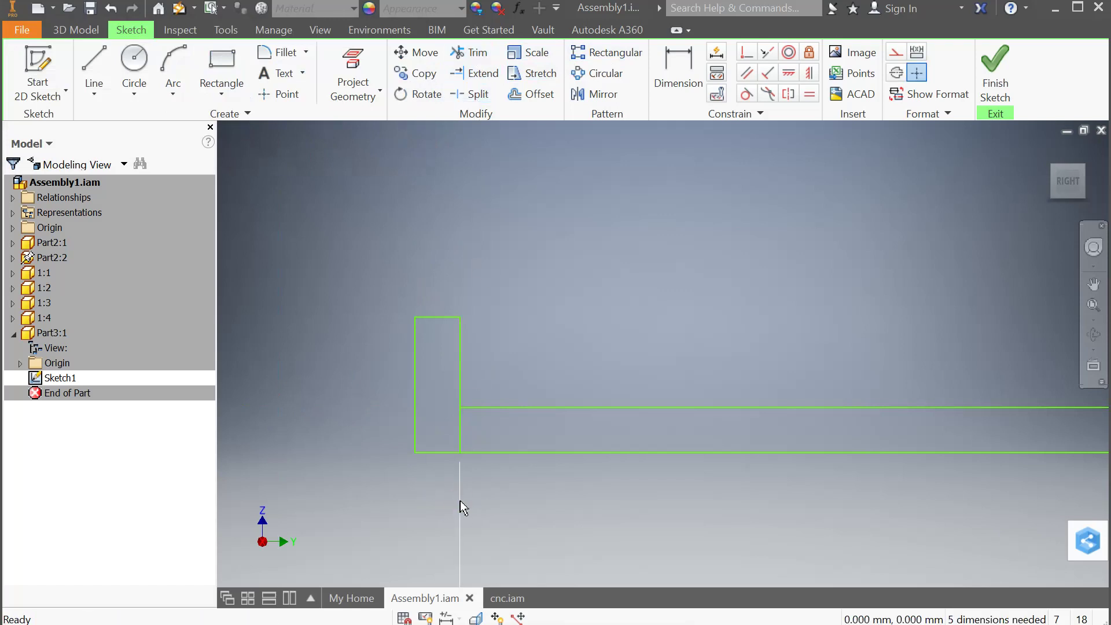
key("Delete")
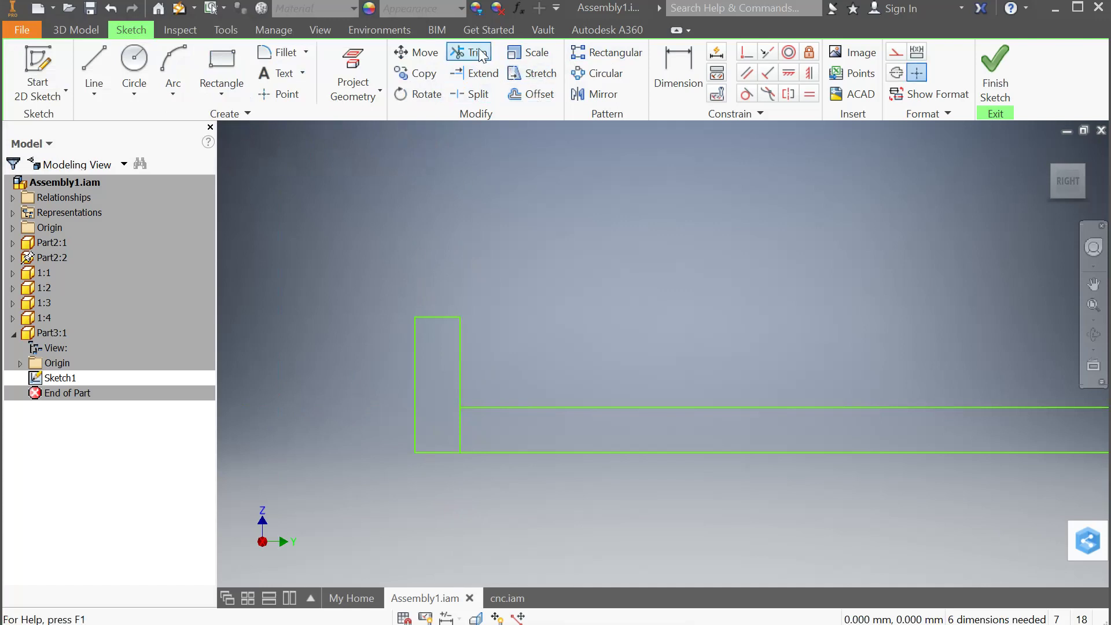
left_click(470, 52)
left_click(461, 441)
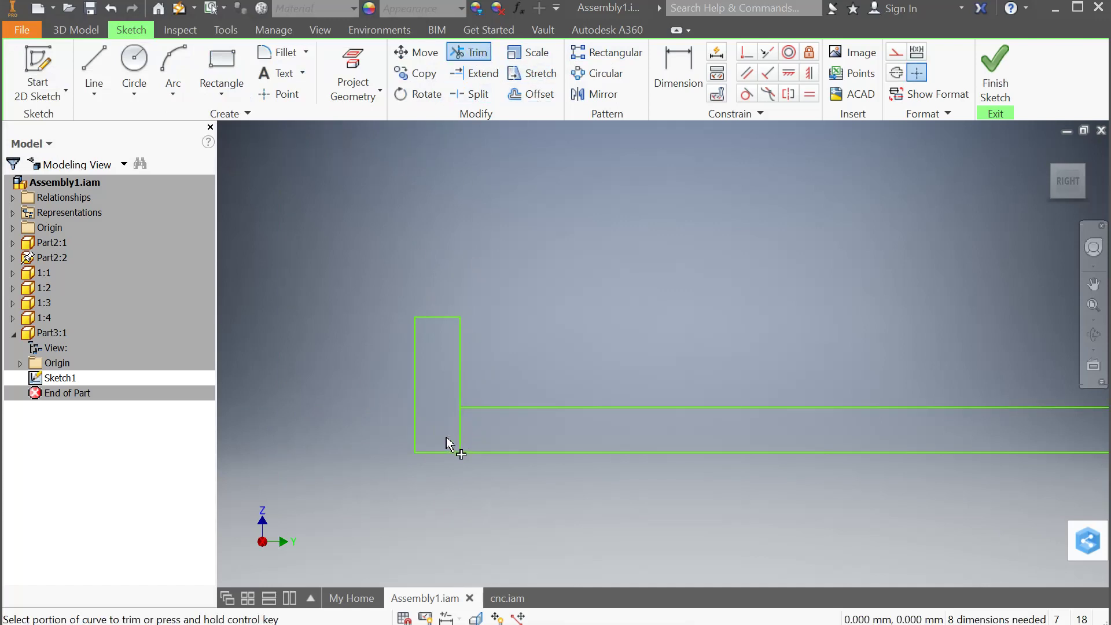
scroll(371, 426, "up", 2)
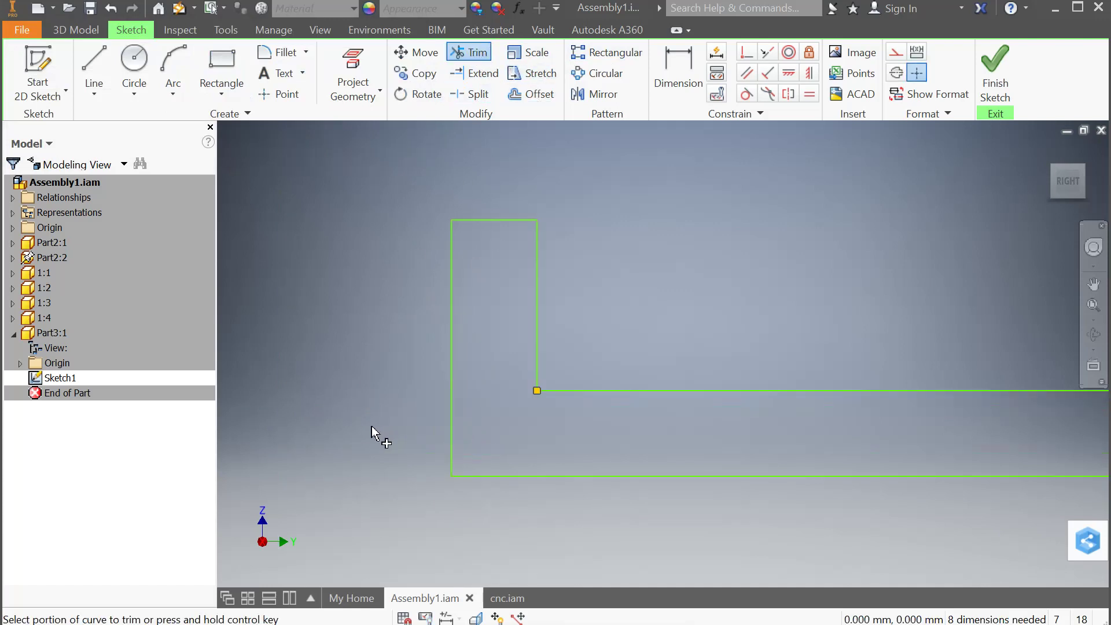
Trim away the lower segment of the right upright's inner edge where it meets the bar
scroll(382, 427, "down", 5)
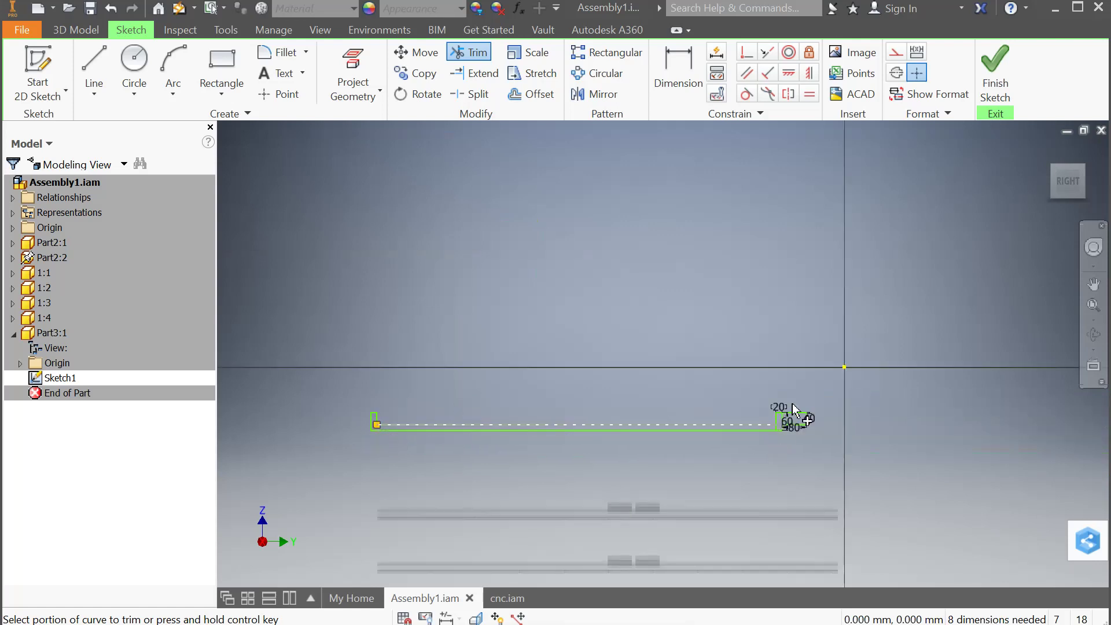
scroll(814, 439, "down", 3)
scroll(706, 509, "up", 5)
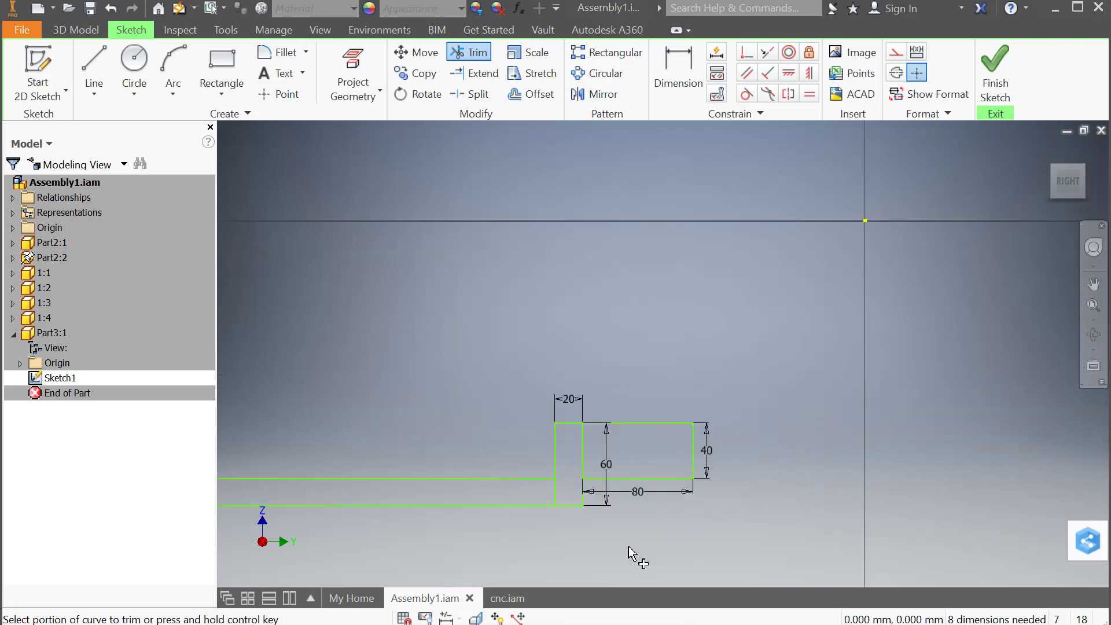
scroll(583, 484, "up", 2)
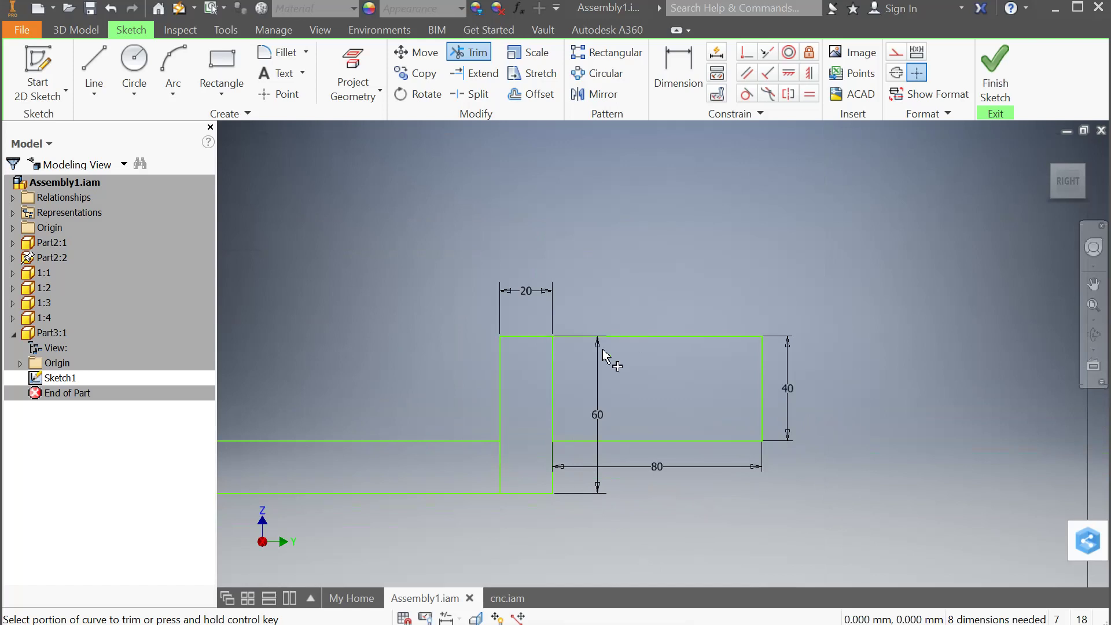
left_click(553, 478)
key("ctrl+z")
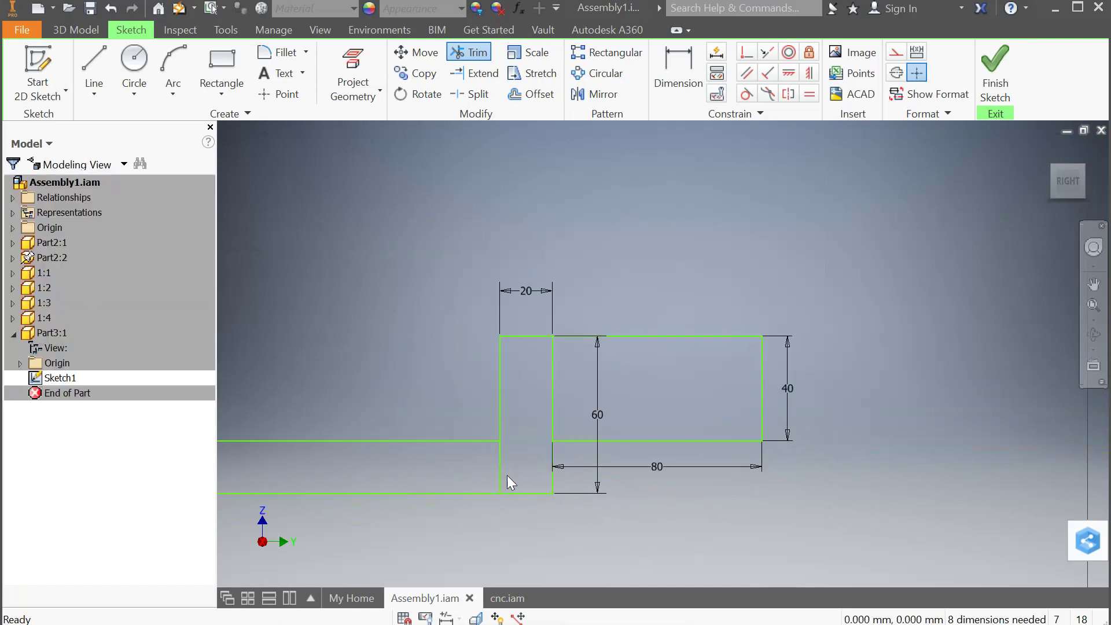
left_click(502, 471)
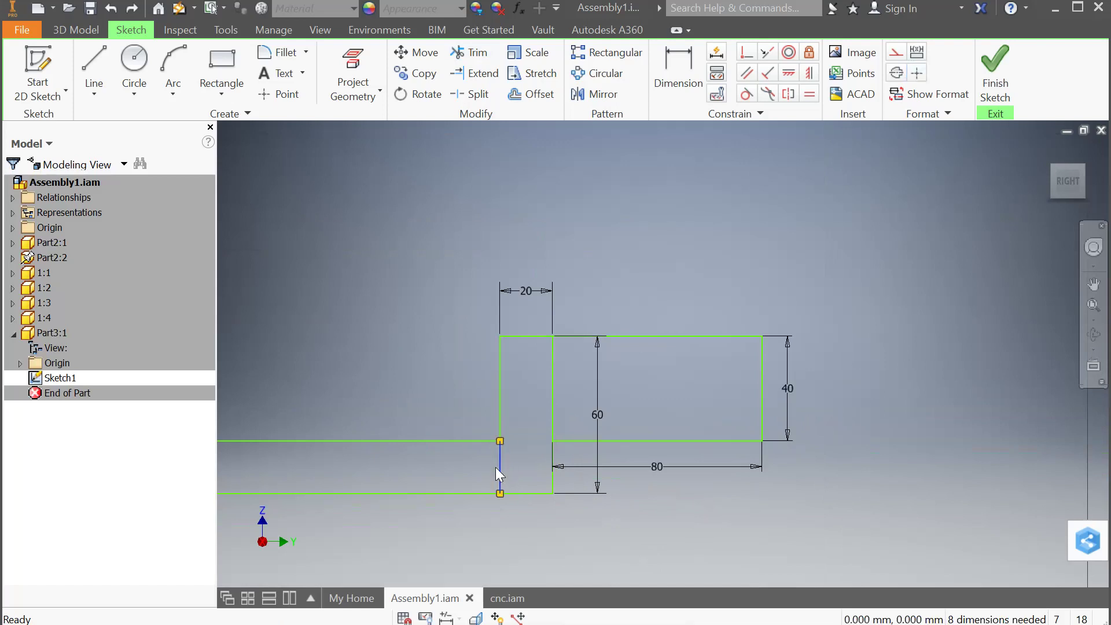
left_click(470, 55)
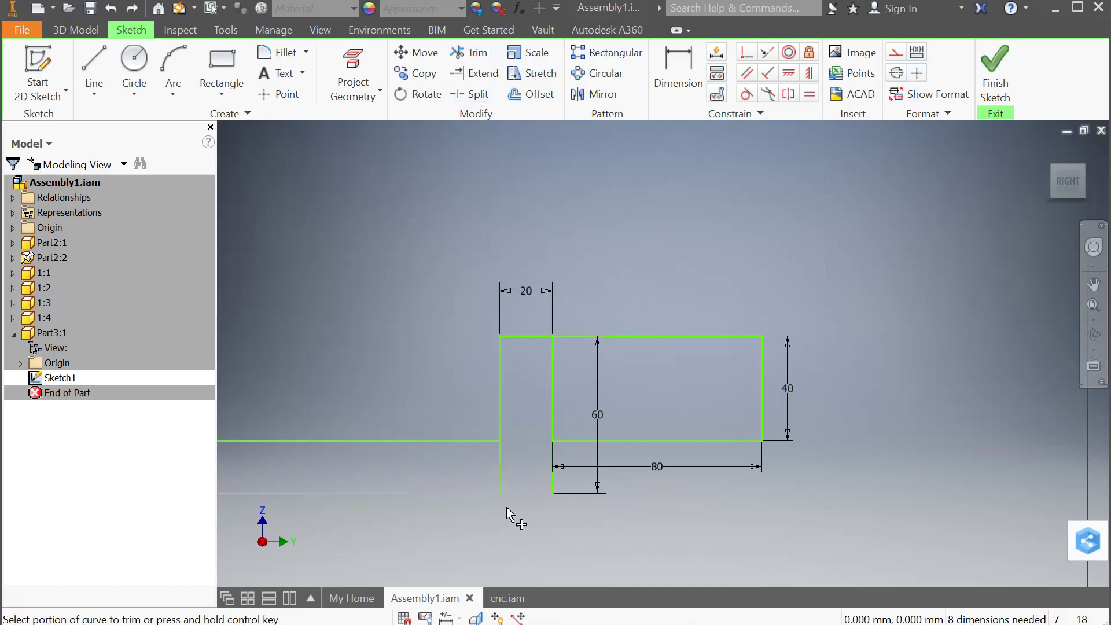
left_click(501, 471)
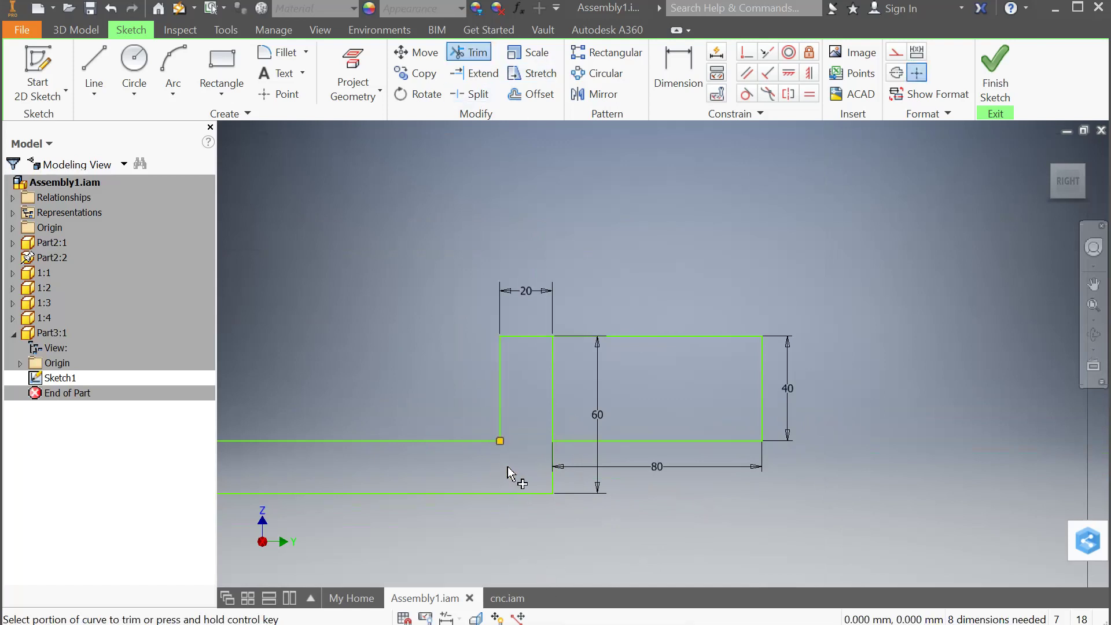
Try to trim the vertical edge segment shared by the right upright and the side flange
left_click(553, 399)
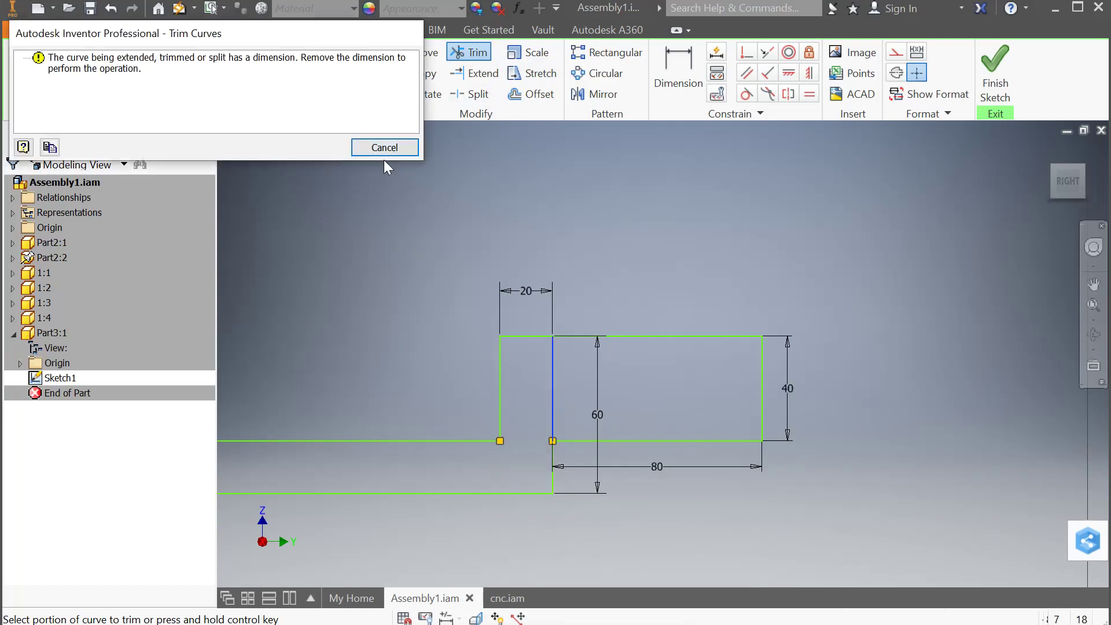
left_click(384, 148)
key("Escape")
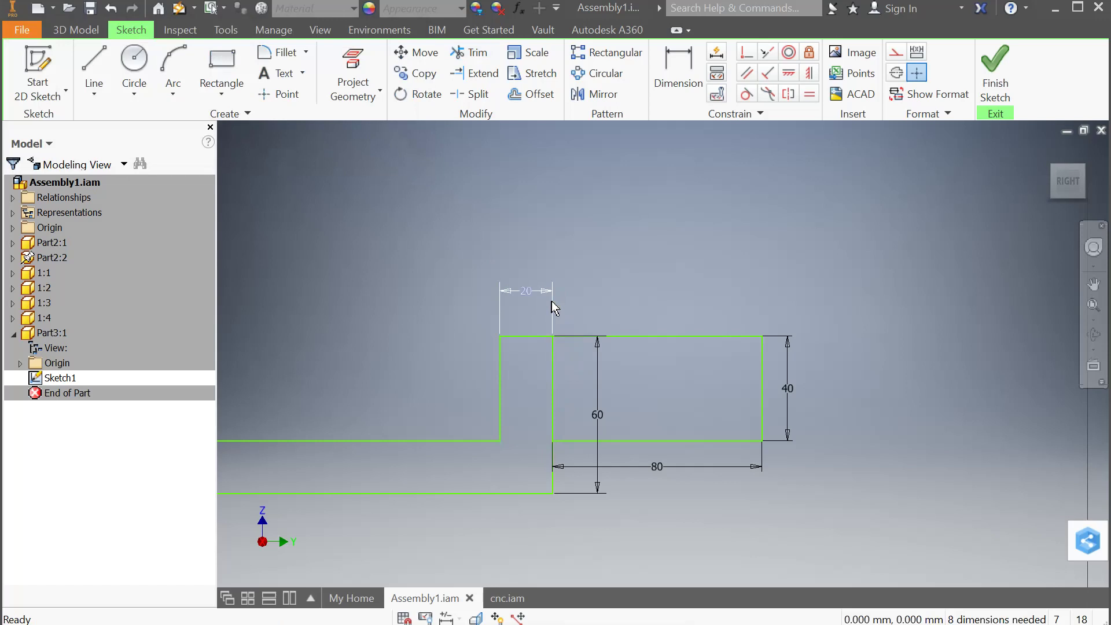
Delete the right upright's 20 mm width dimension and 60 mm height dimension
left_click(551, 307)
key("Delete")
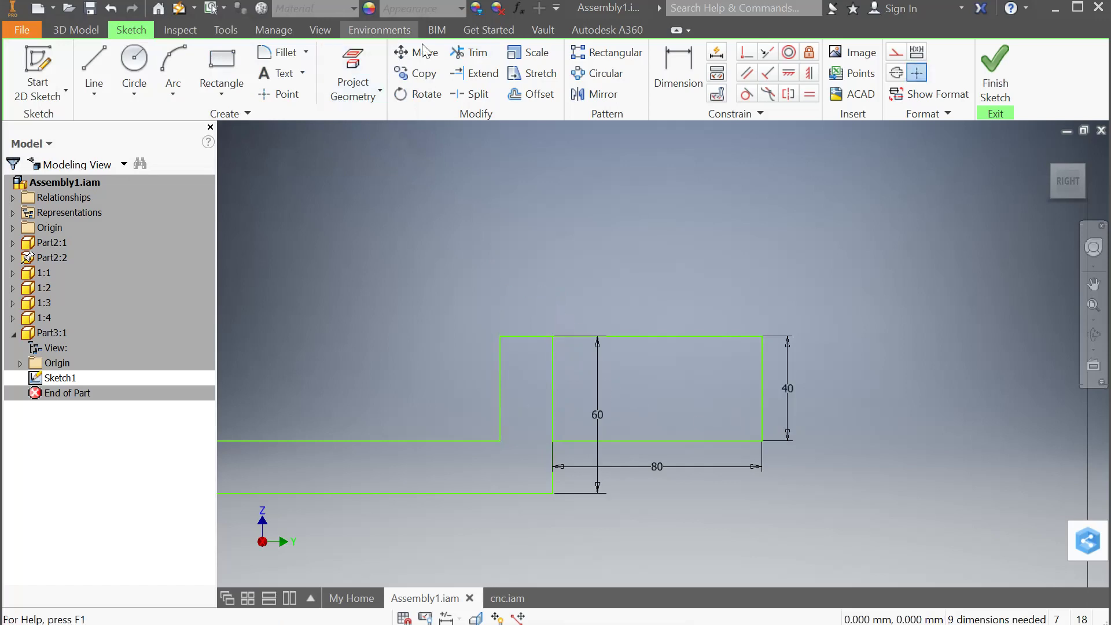
left_click(470, 52)
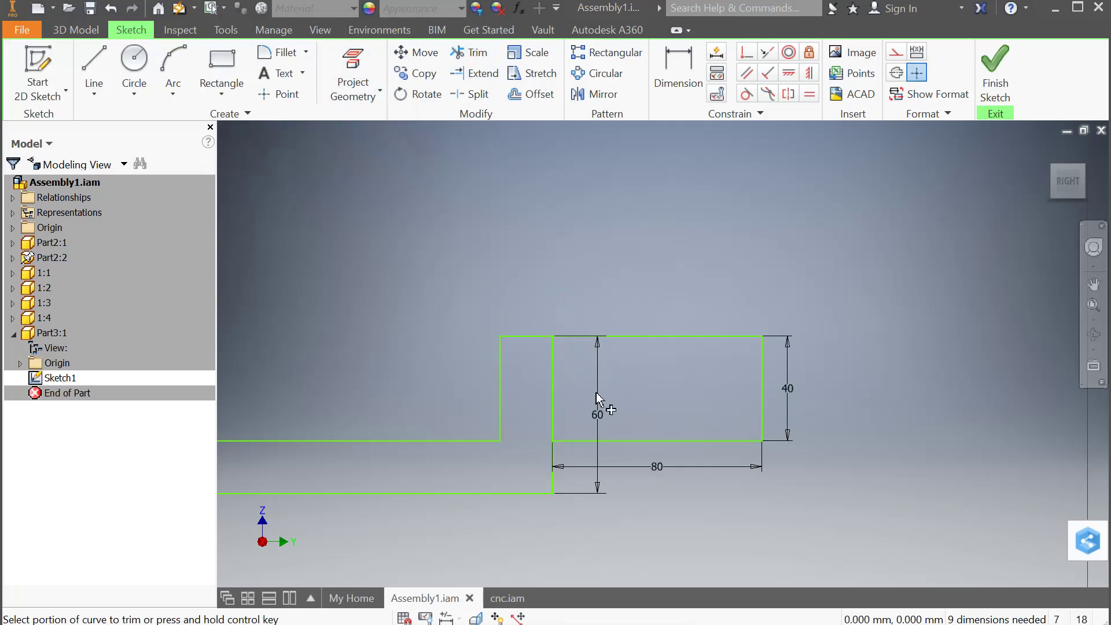
left_click(555, 393)
left_click(385, 150)
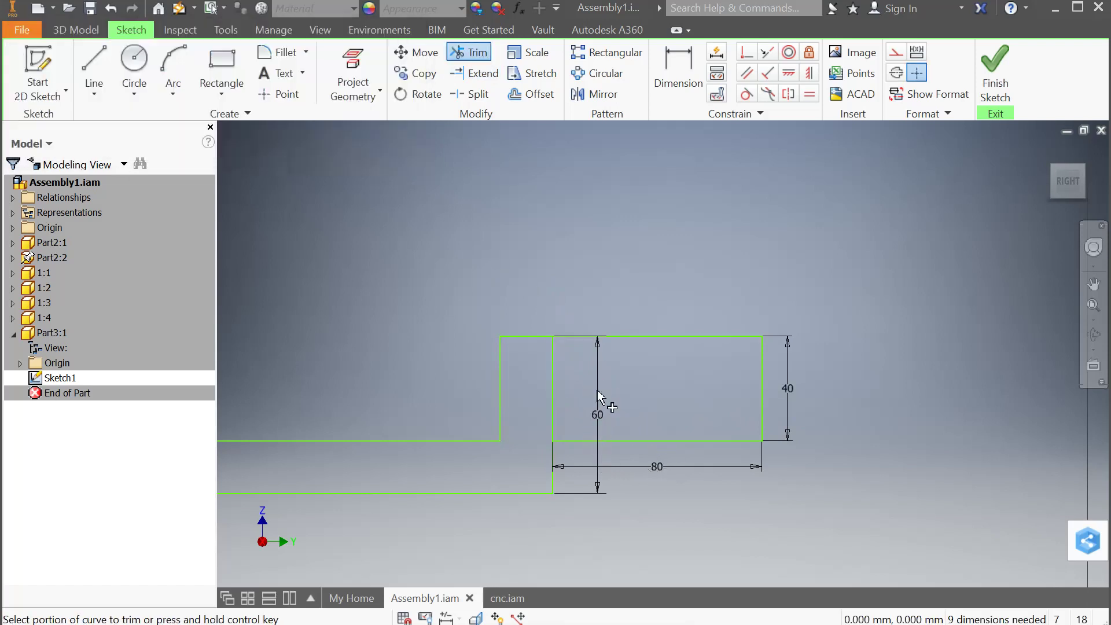
key("Escape")
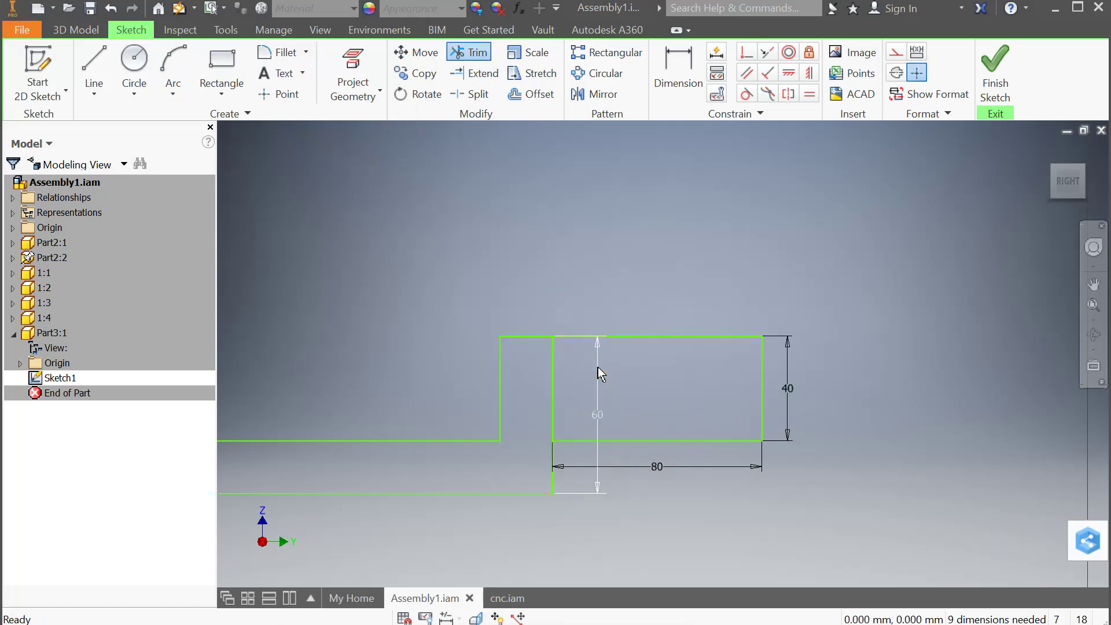
left_click(599, 374)
key("Delete")
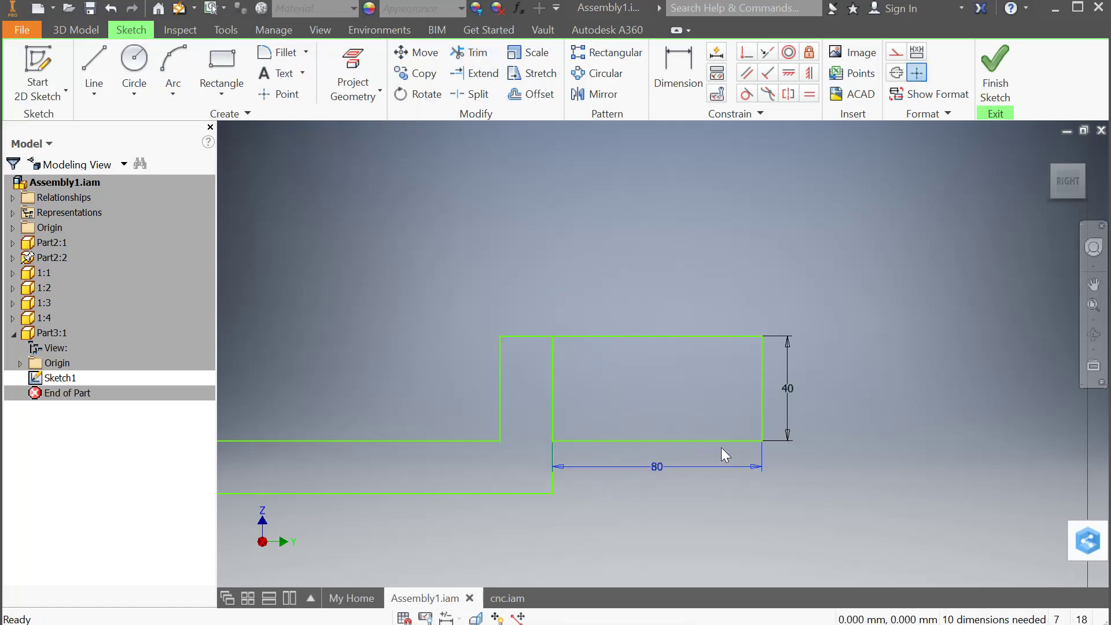
Delete the side flange's 80 mm width dimension and 40 mm height dimension
left_click(721, 449)
key("Delete")
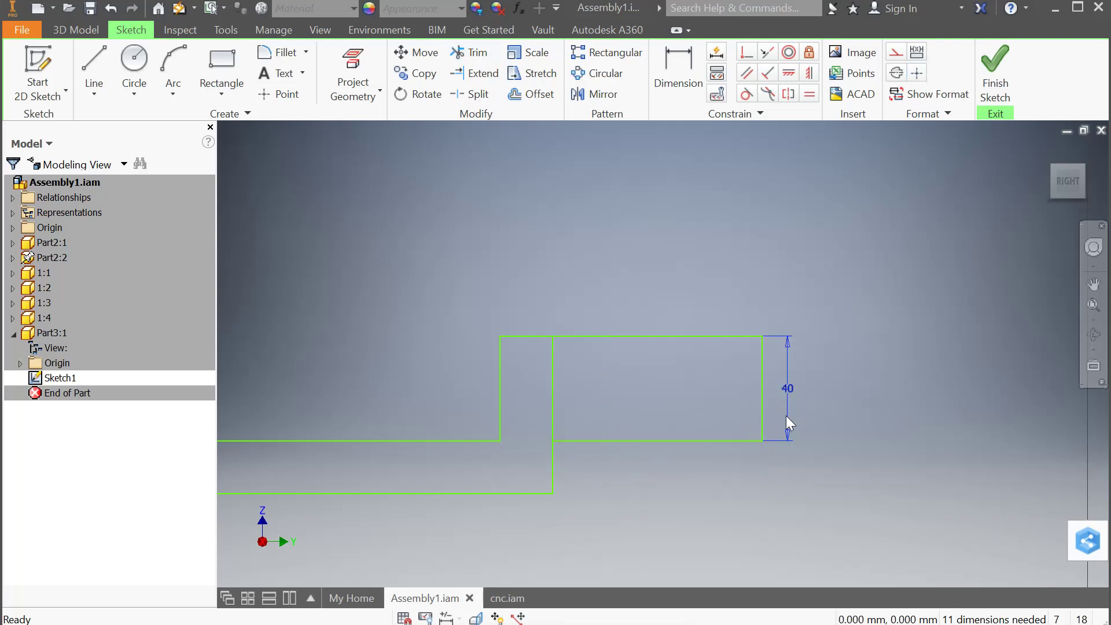
left_click(785, 415)
key("Delete")
Trim away the vertical segment between the right upright and the side flange, joining them into one continuous outline
left_click(470, 52)
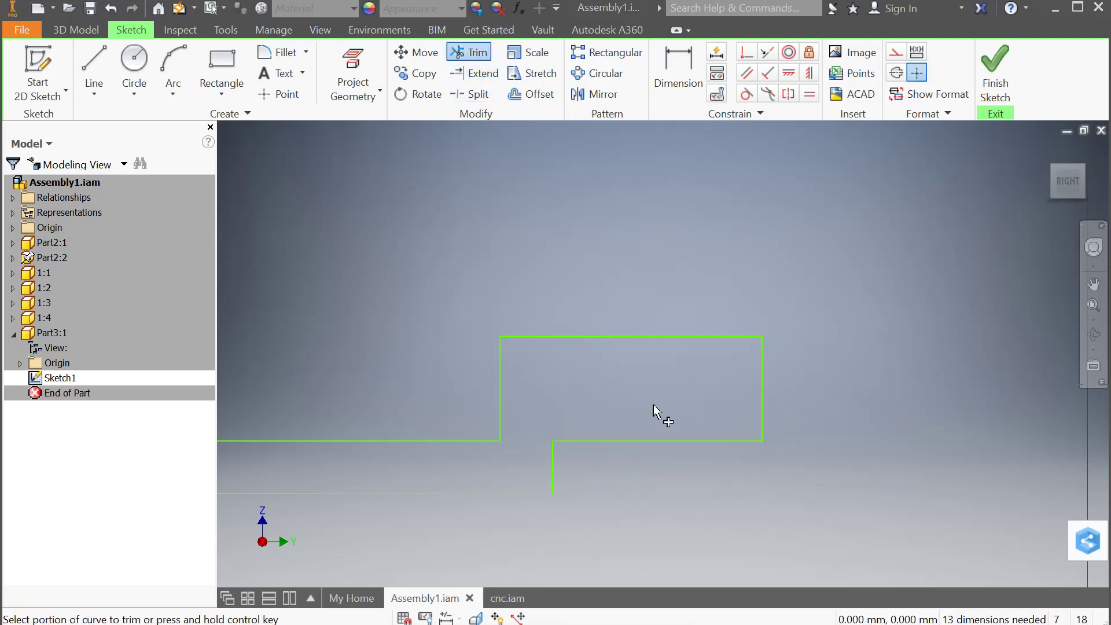
scroll(666, 411, "up", 5)
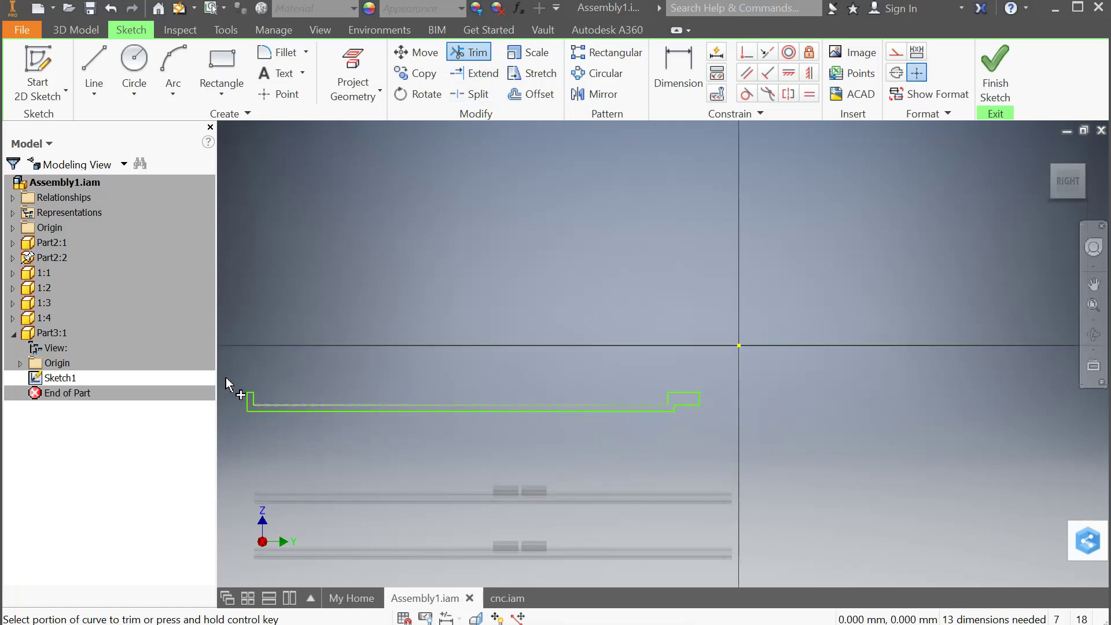
scroll(227, 385, "down", 3)
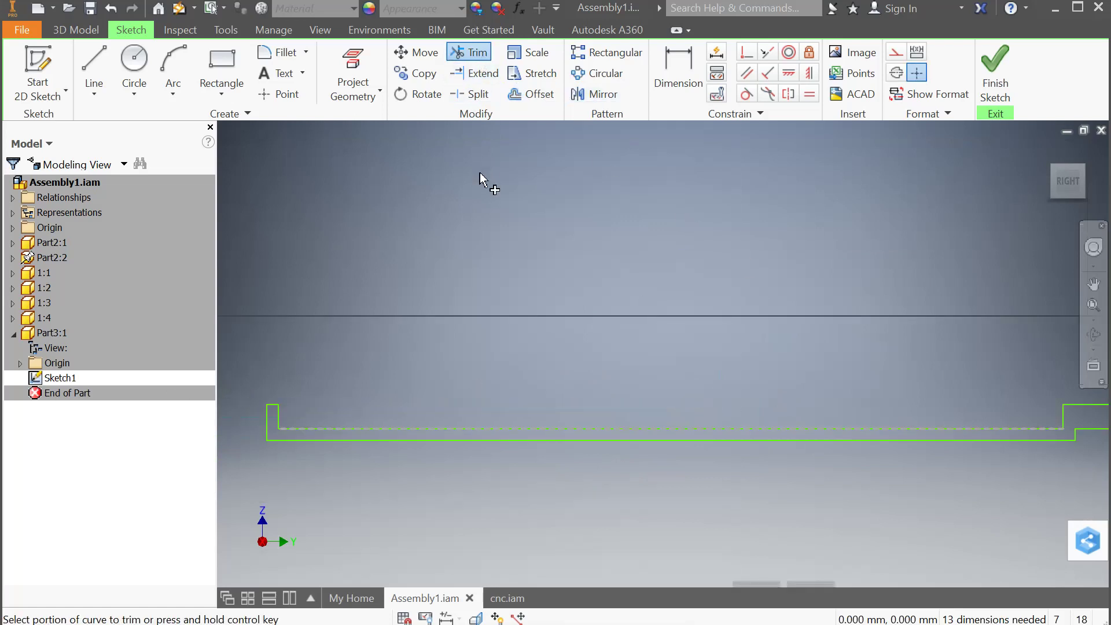
key("Escape")
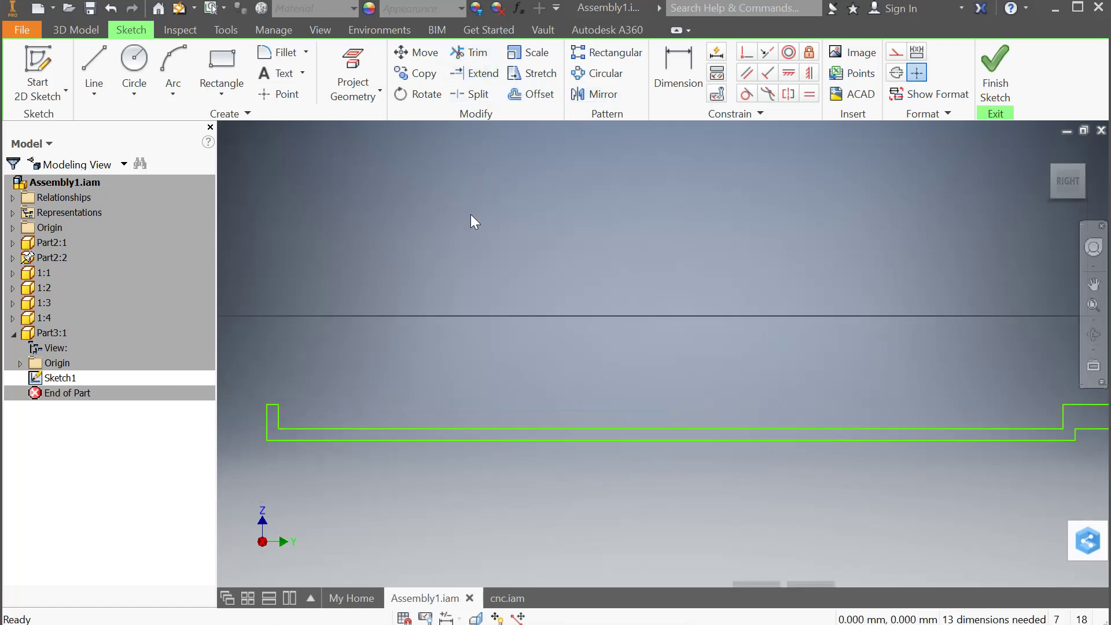
Check the whole trimmed bar profile and finish the sketch
scroll(391, 224, "up", 3)
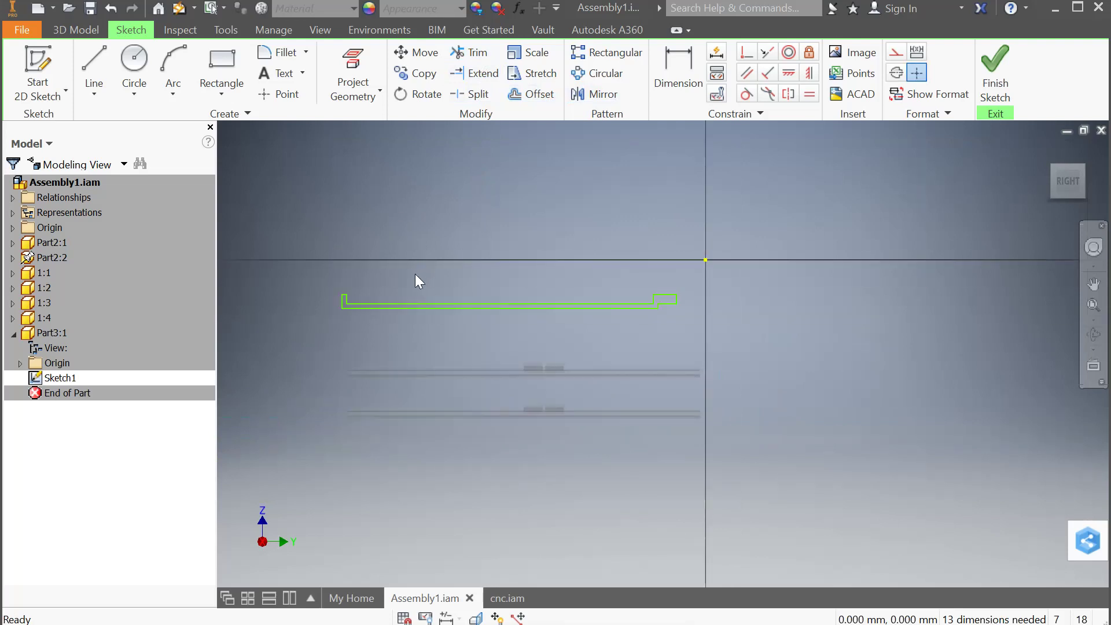
scroll(415, 274, "down", 3)
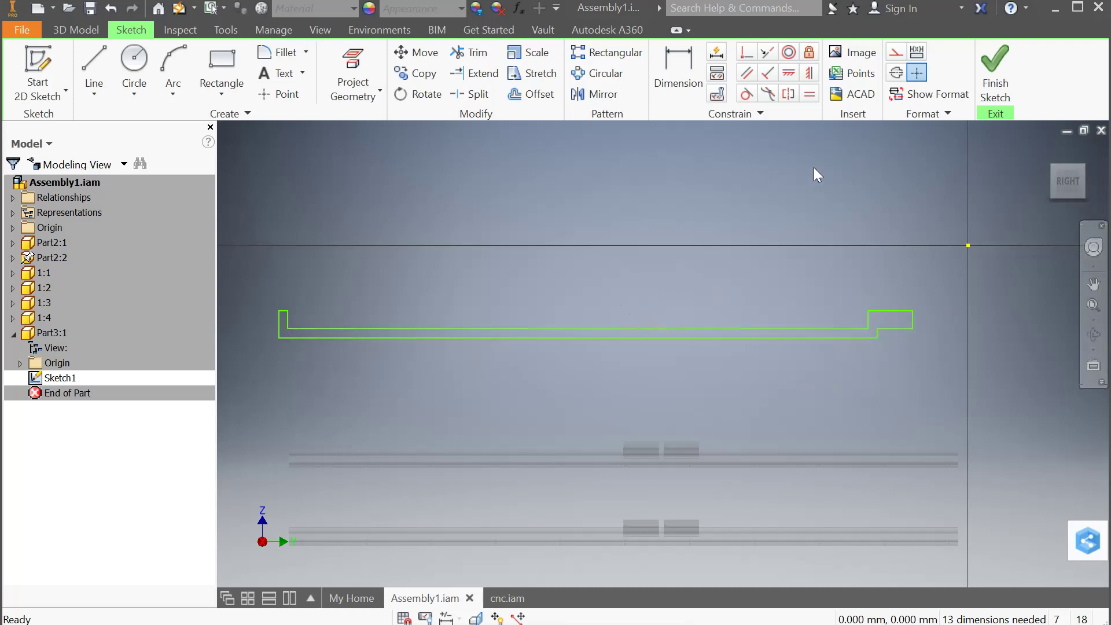
left_click(991, 61)
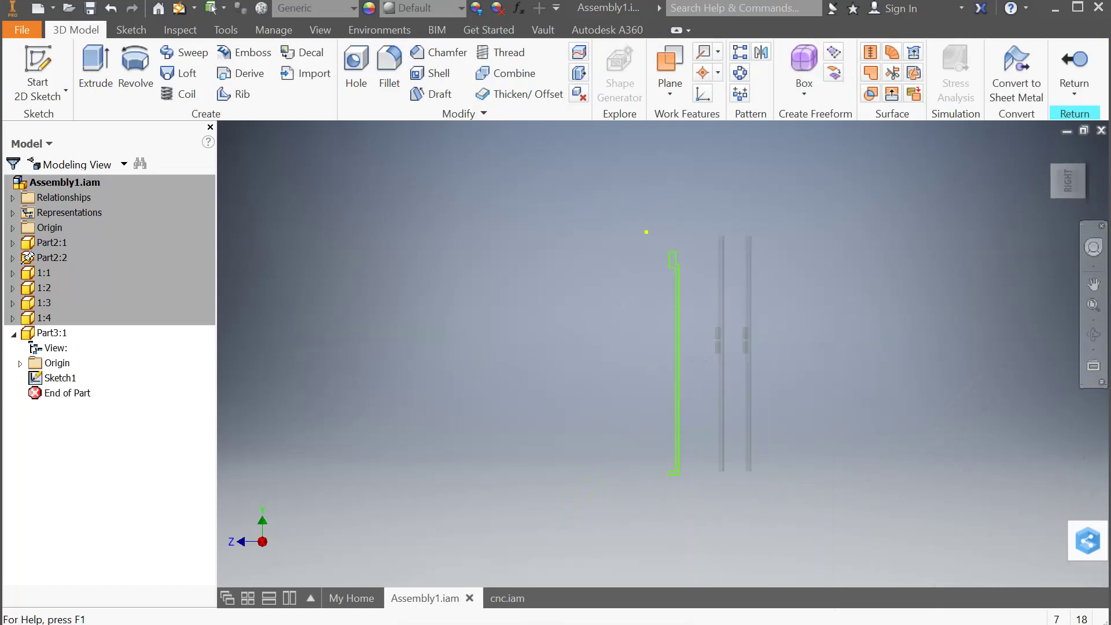
Extrude the trimmed bar profile of Part3 by a distance of 40 mm
scroll(662, 472, "up", 3)
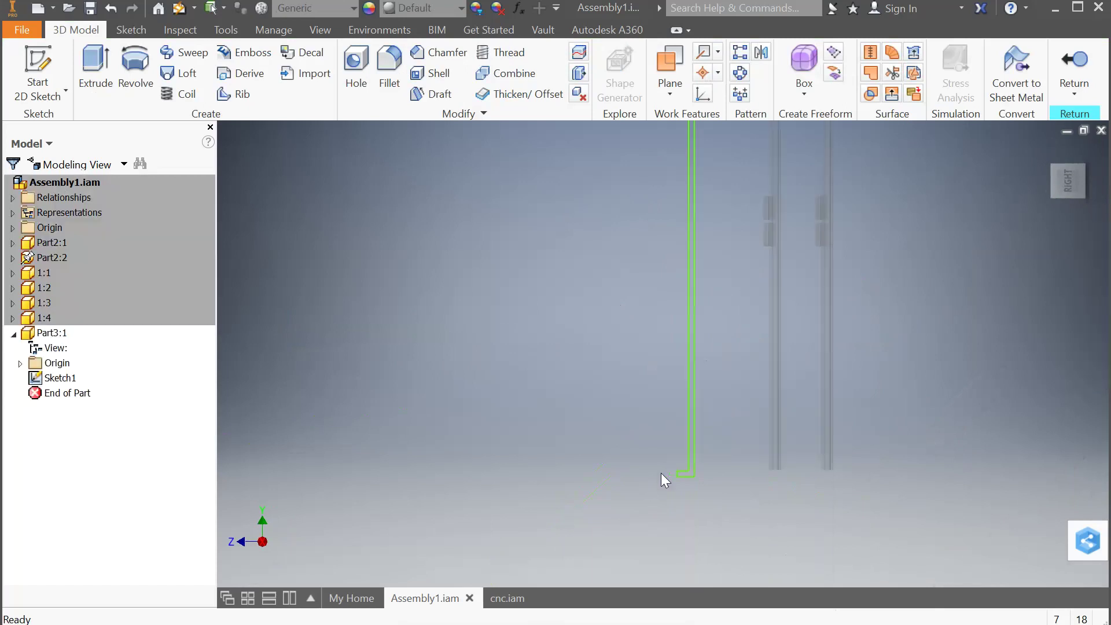
scroll(685, 477, "up", 2)
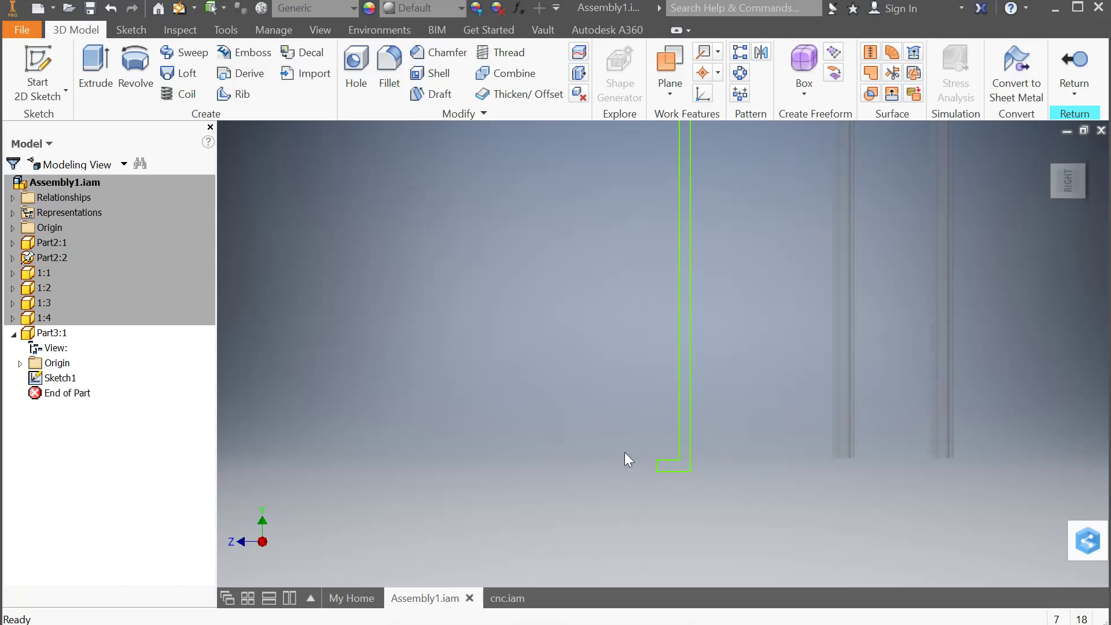
scroll(623, 463, "down", 3)
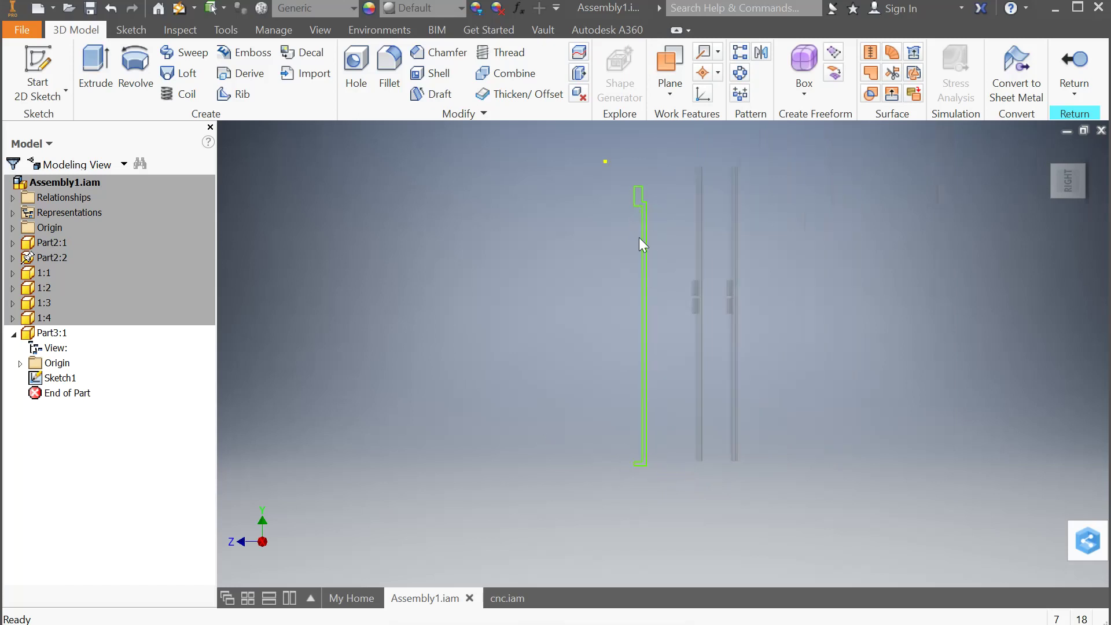
scroll(626, 310, "up", 3)
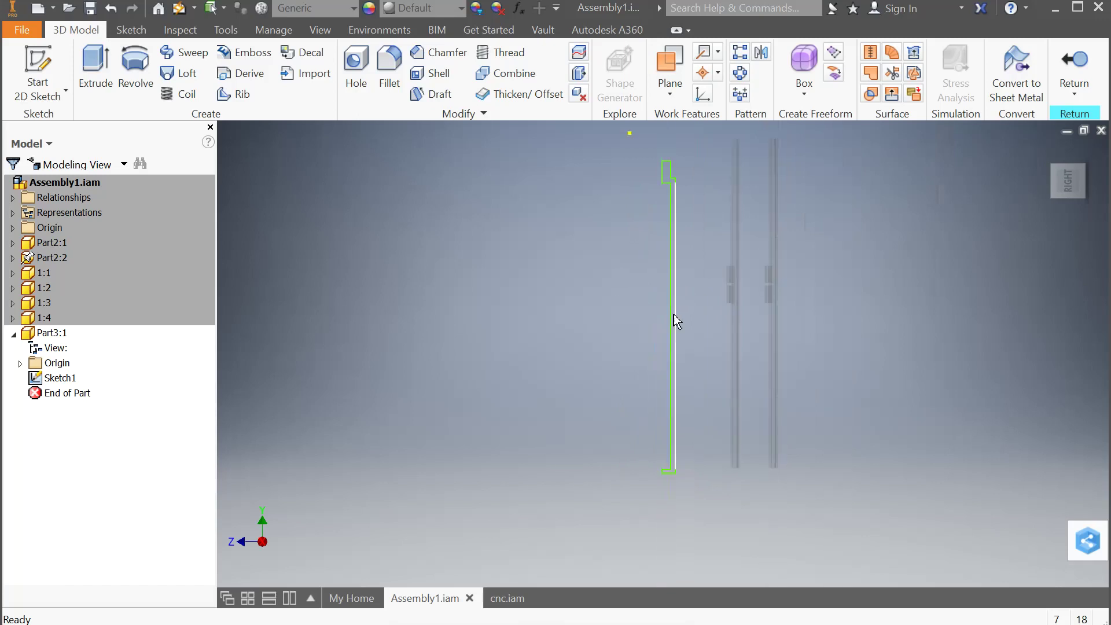
scroll(661, 468, "up", 1)
left_click(96, 62)
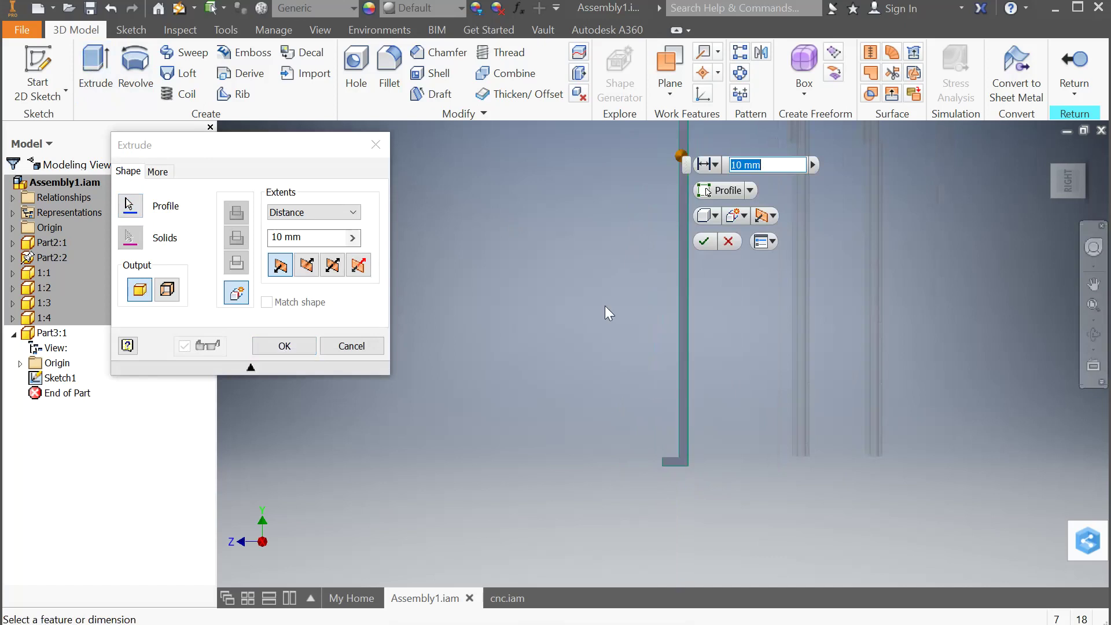
left_click(218, 233)
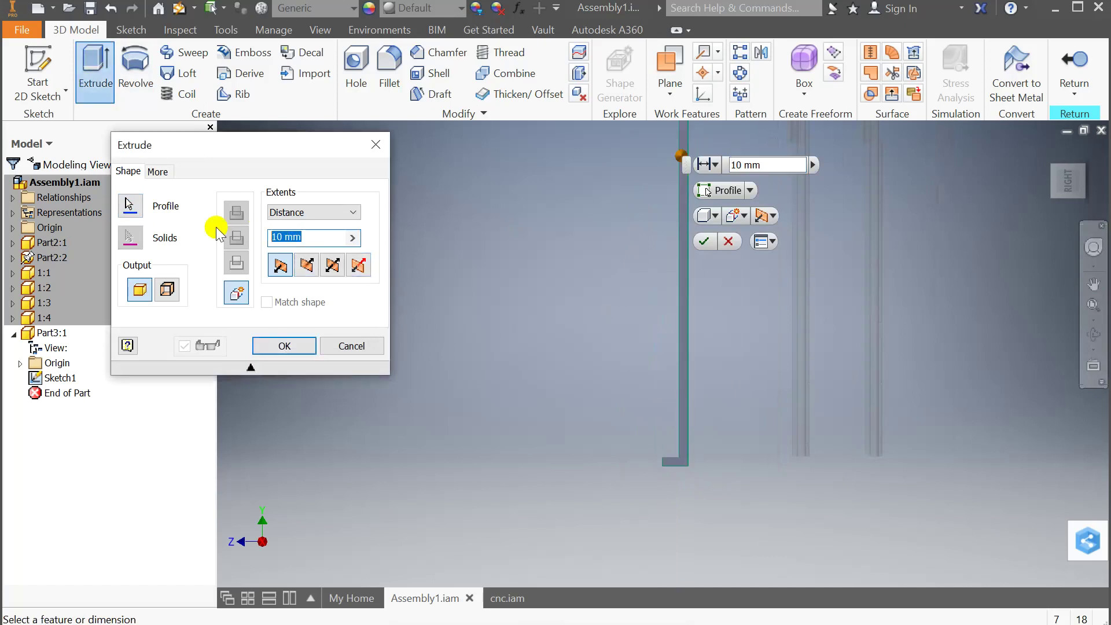
type("40")
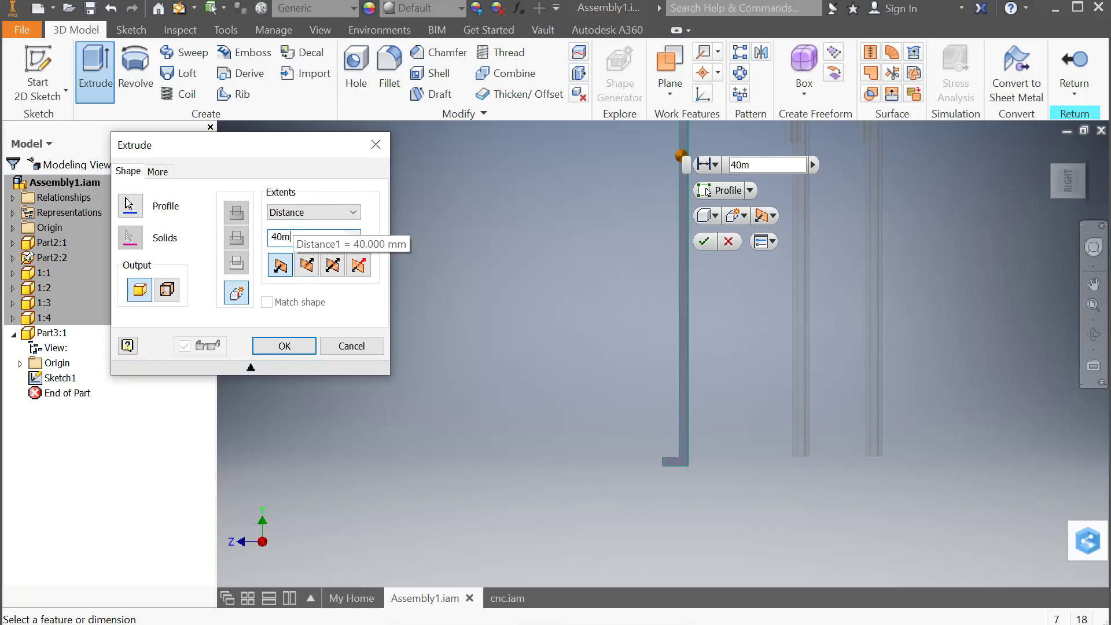
type("m")
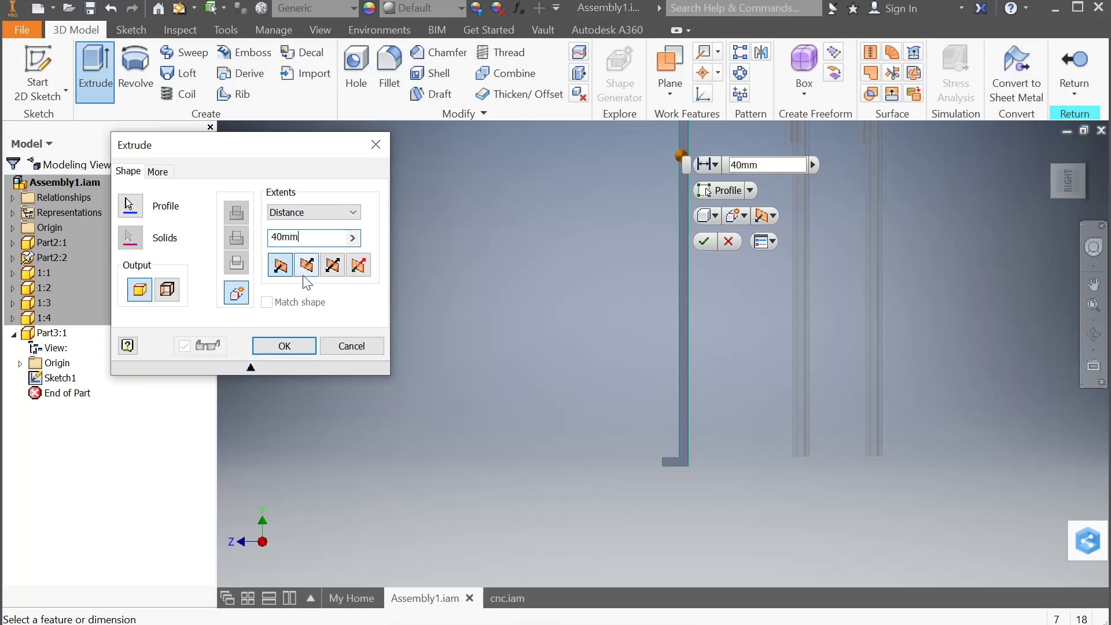
left_click(284, 346)
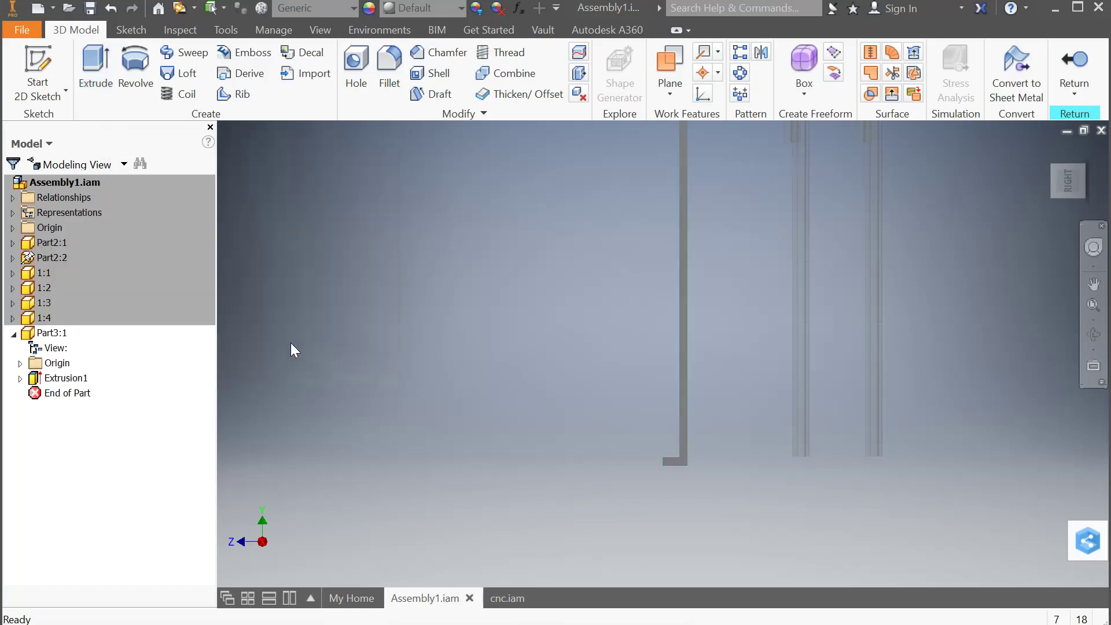
Return to the assembly and move Part3 into the space between the two rails
left_click(1093, 334)
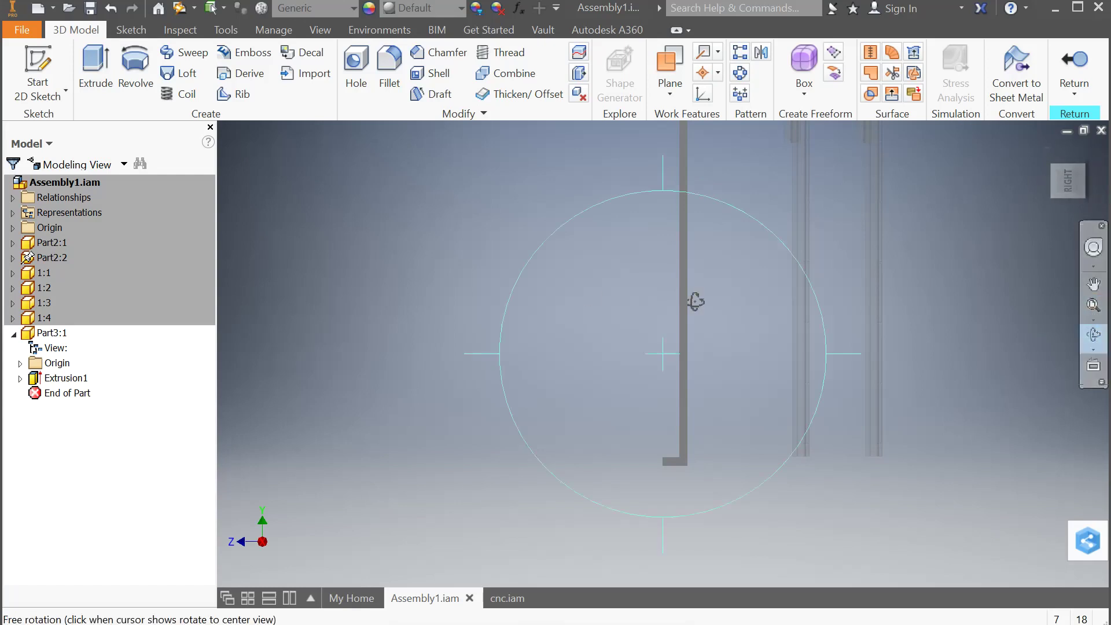
left_click_drag(716, 319, 688, 268)
left_click(1066, 59)
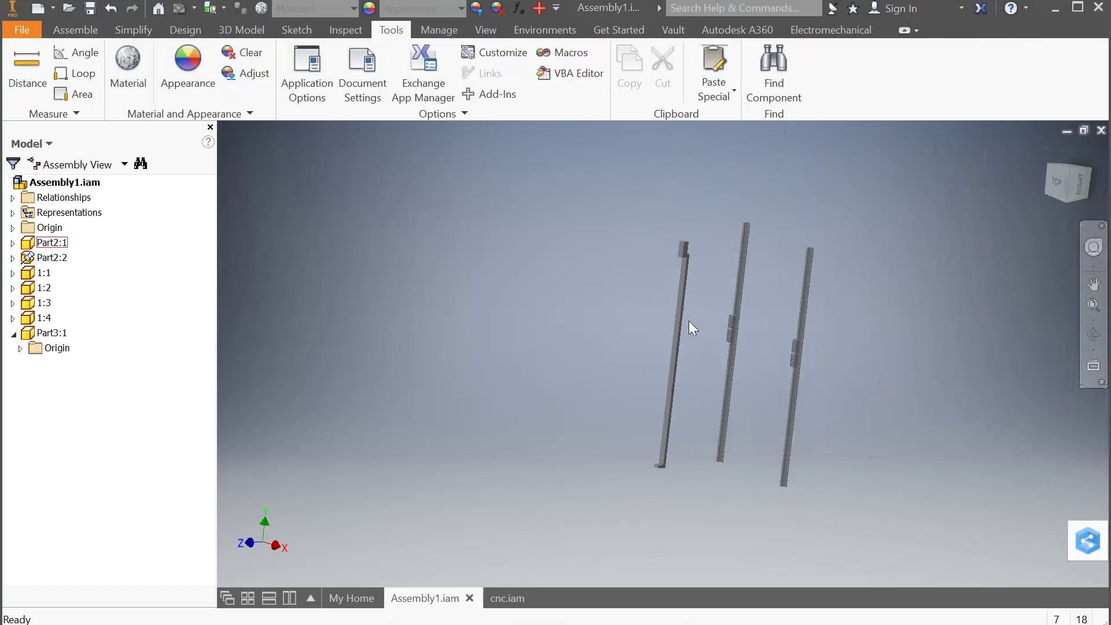
left_click_drag(678, 342, 761, 341)
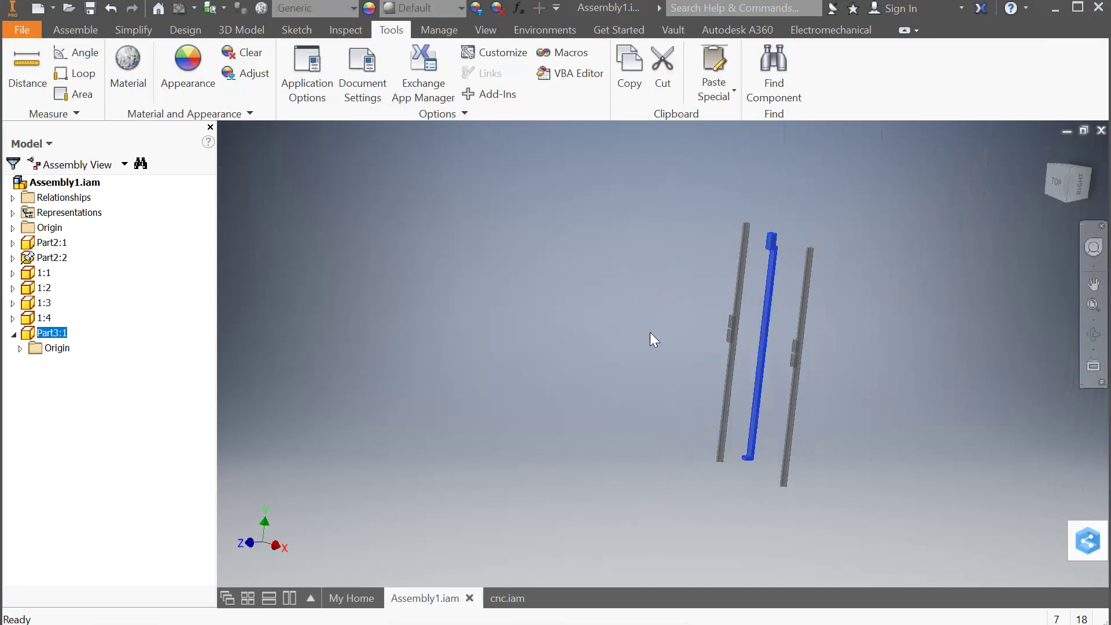
scroll(749, 478, "down", 2)
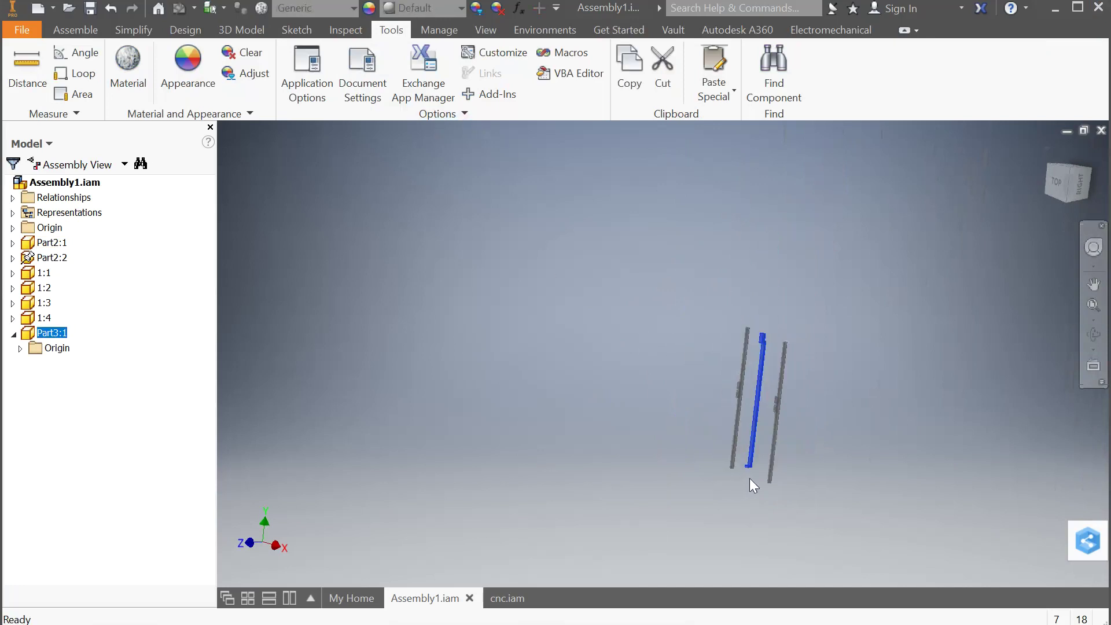
scroll(748, 478, "up", 3)
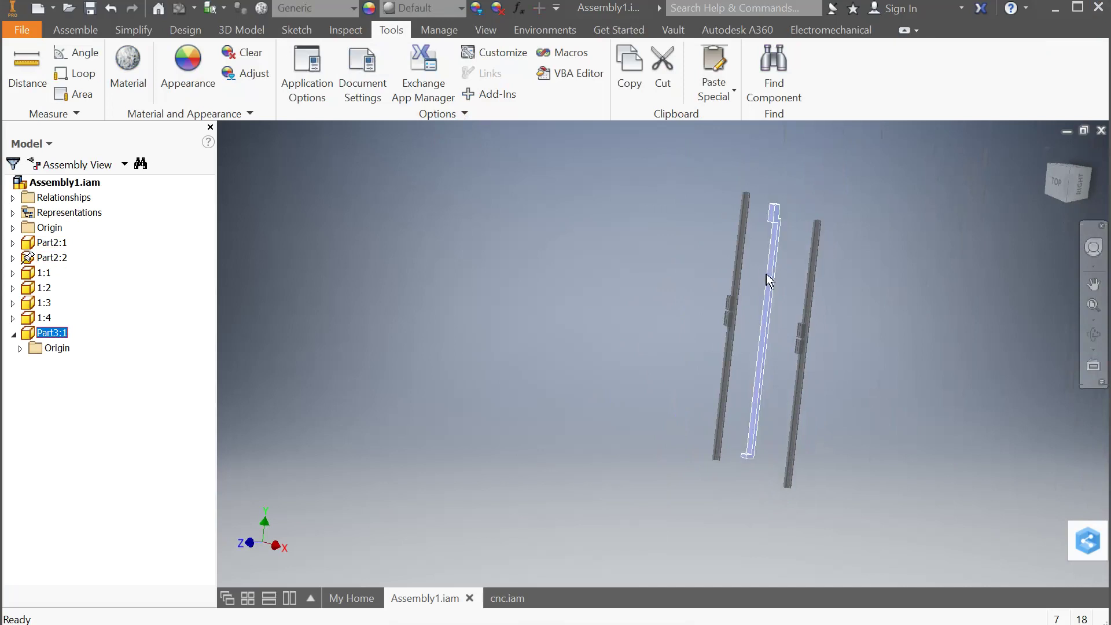
left_click(568, 265)
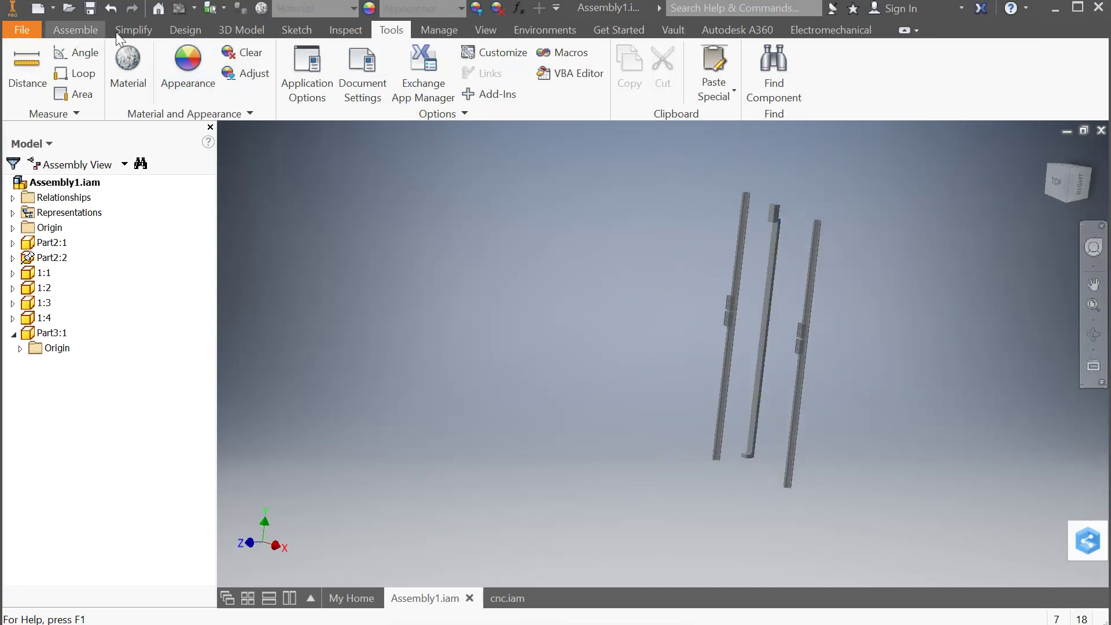
Create a new in-place component named Part4 from the Standard.ipt template, placed in free space beside the rails
left_click(79, 30)
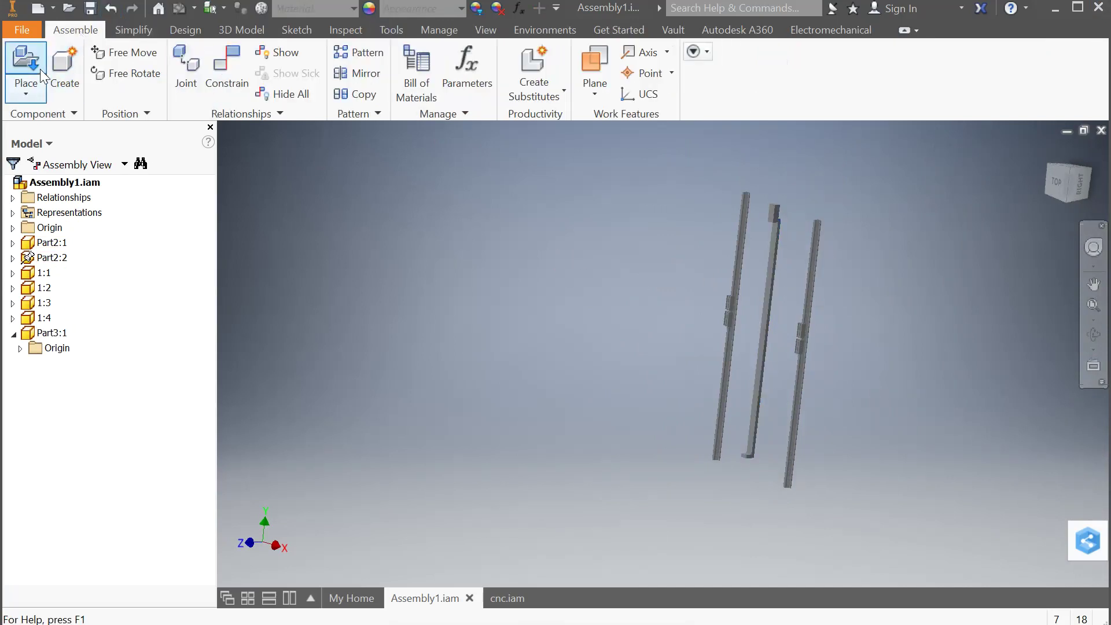
left_click(64, 64)
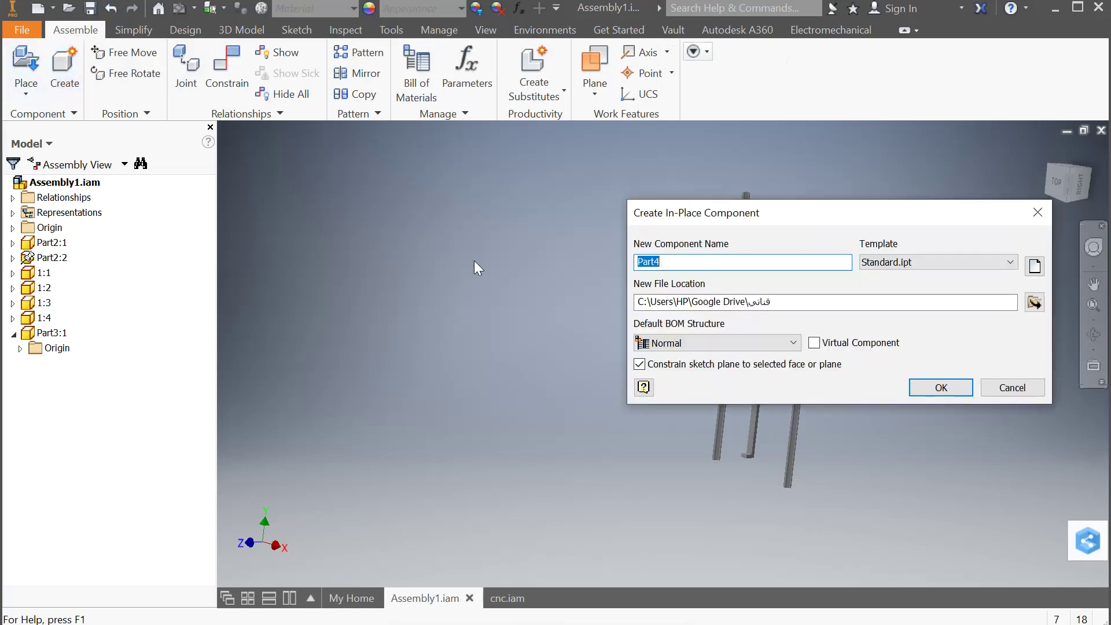
left_click(950, 390)
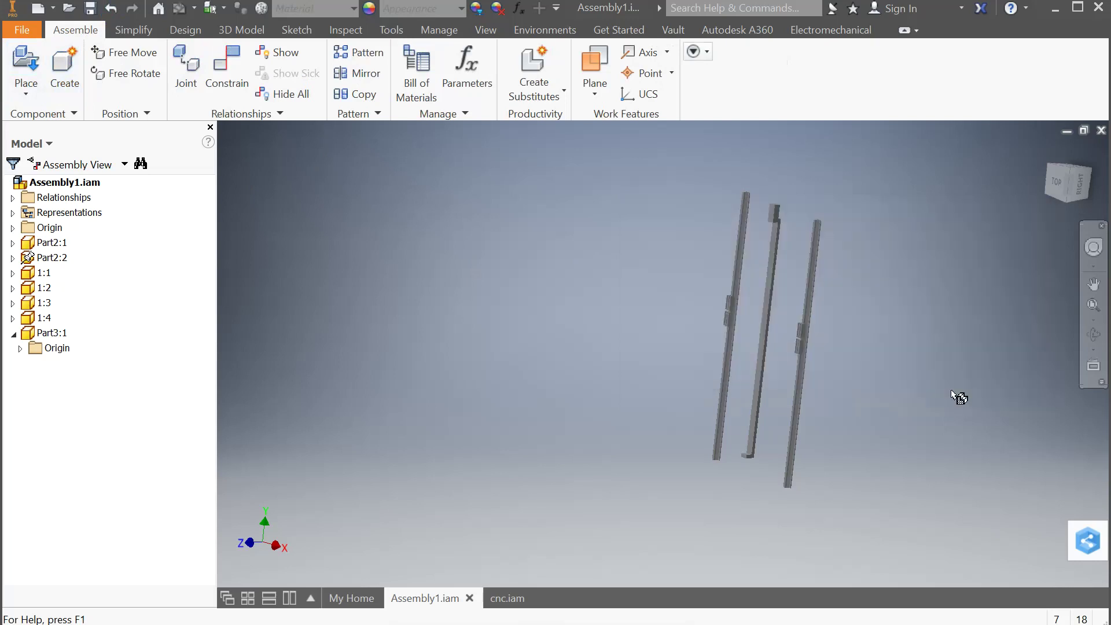
left_click(674, 440)
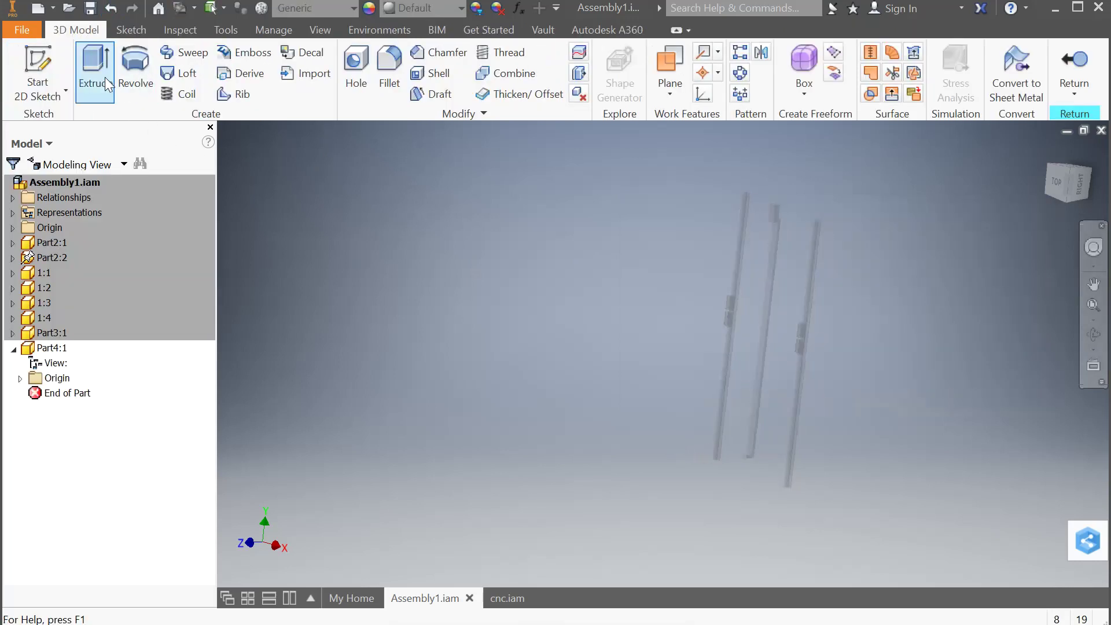
Sketch a 12 mm diameter circle on Part4's YZ plane and finish the sketch
left_click(38, 63)
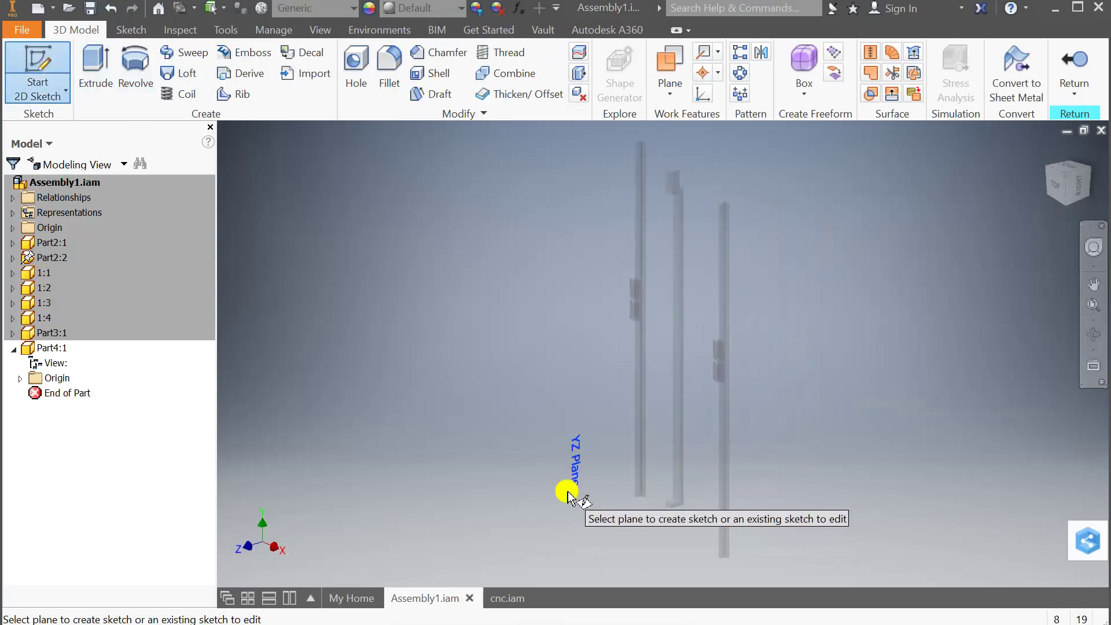
left_click(567, 490)
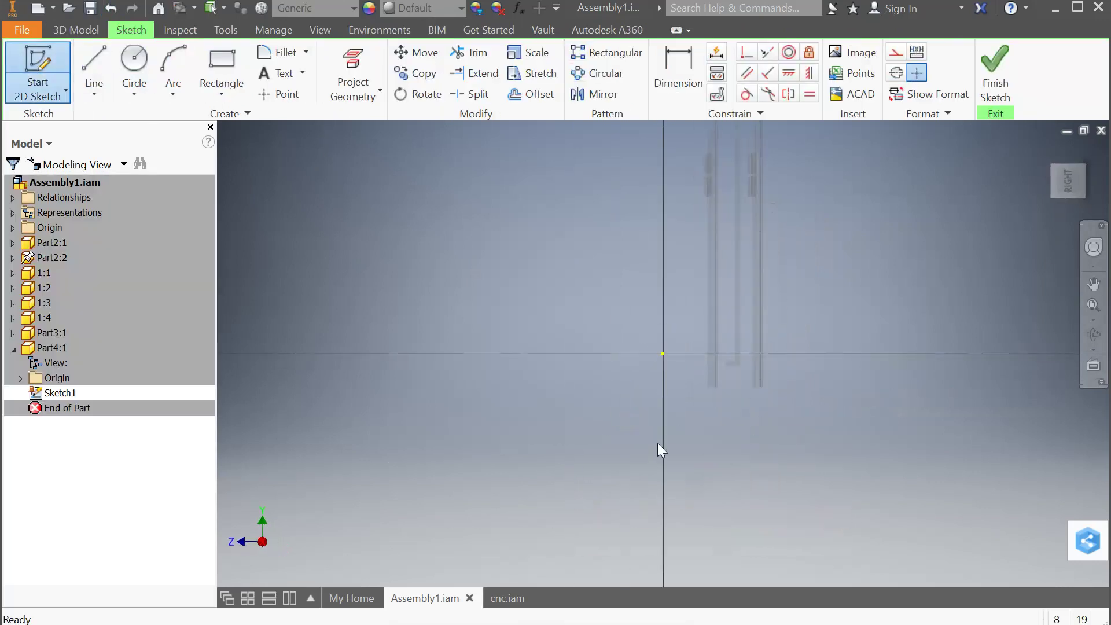
left_click(134, 61)
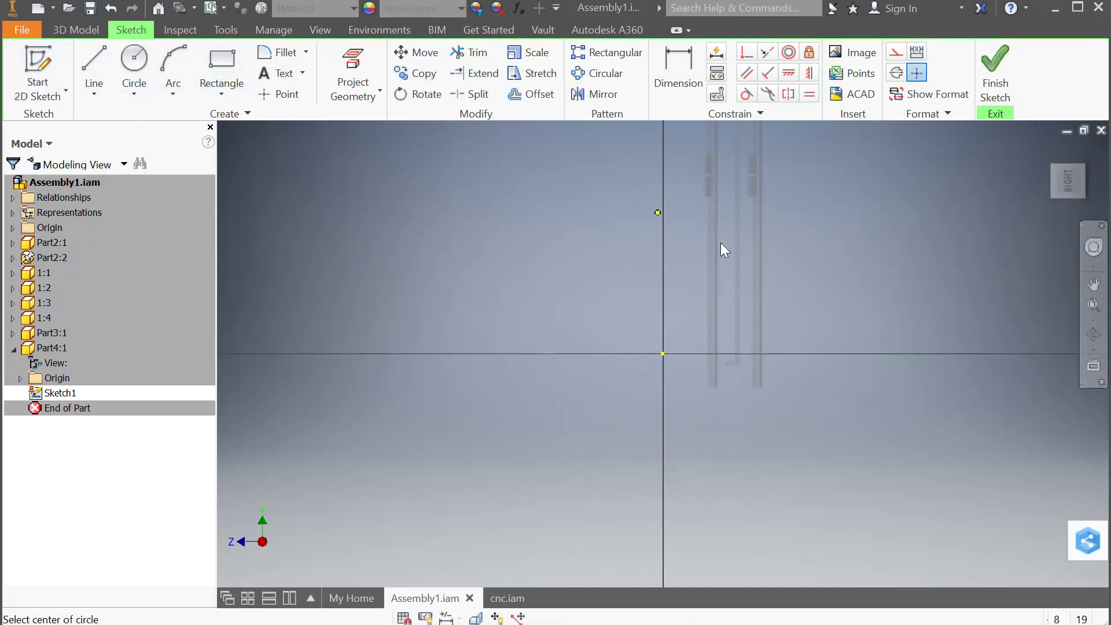
left_click(602, 298)
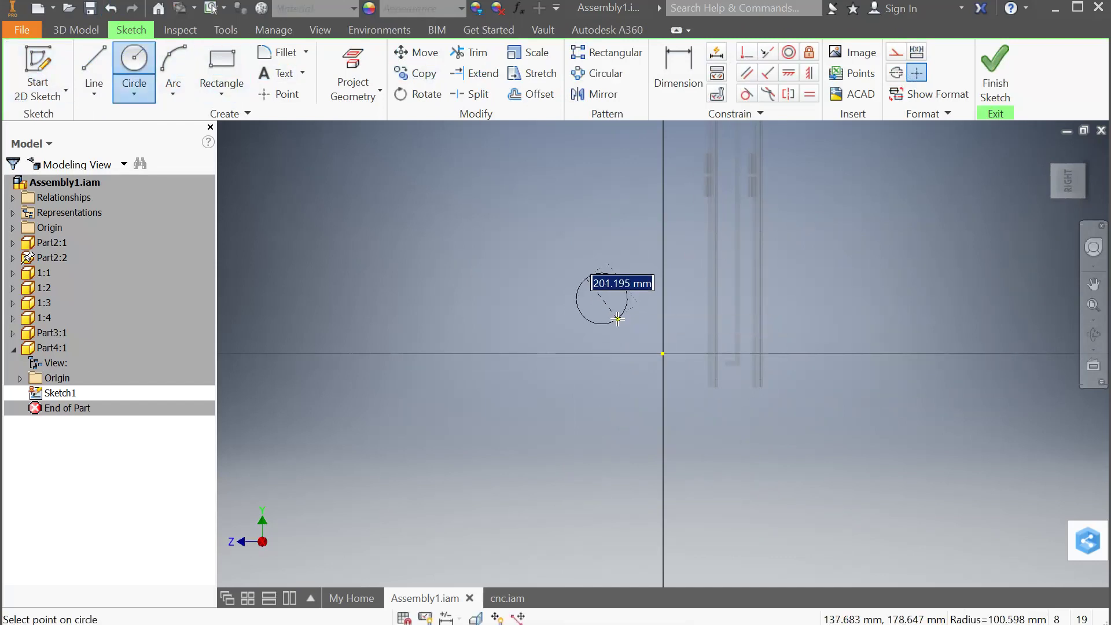
scroll(618, 317, "down", 5)
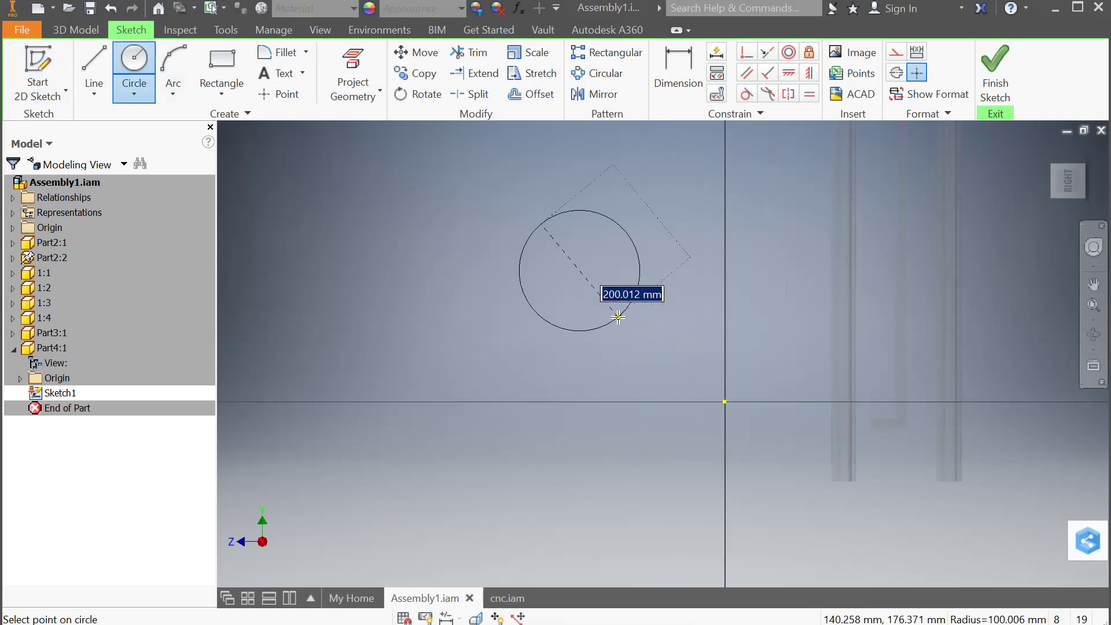
scroll(578, 258, "down", 2)
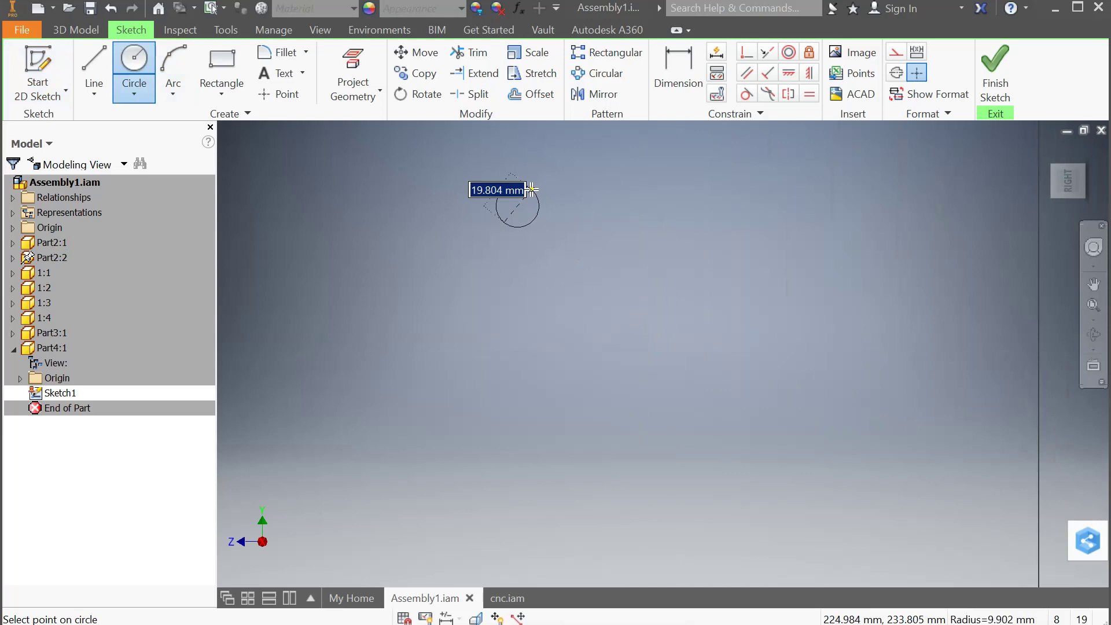
type("12")
type("mm")
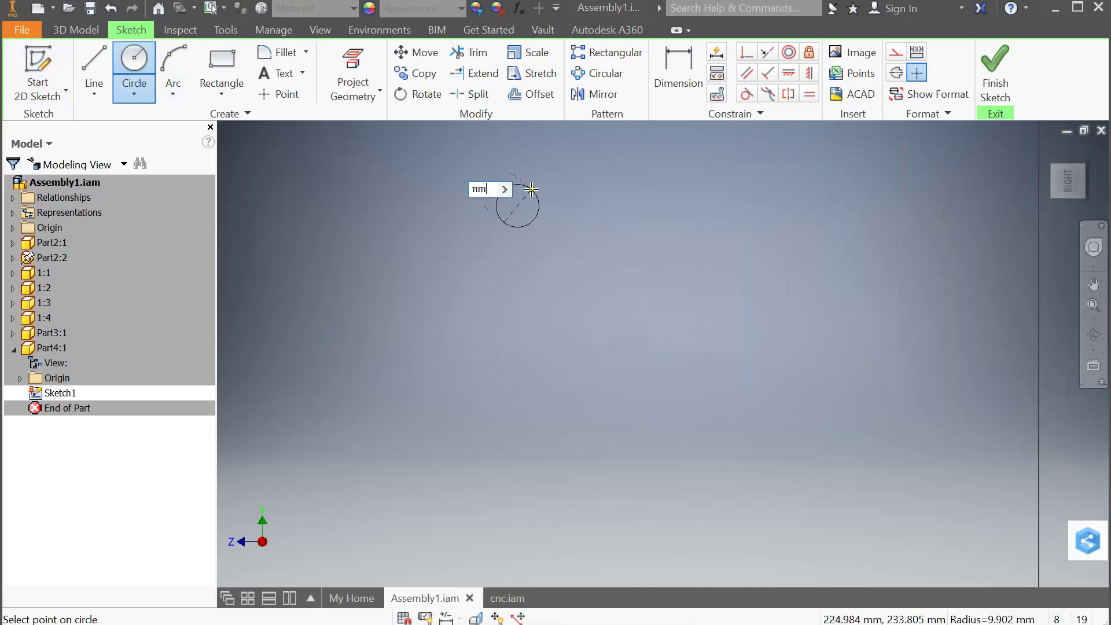
key("Return")
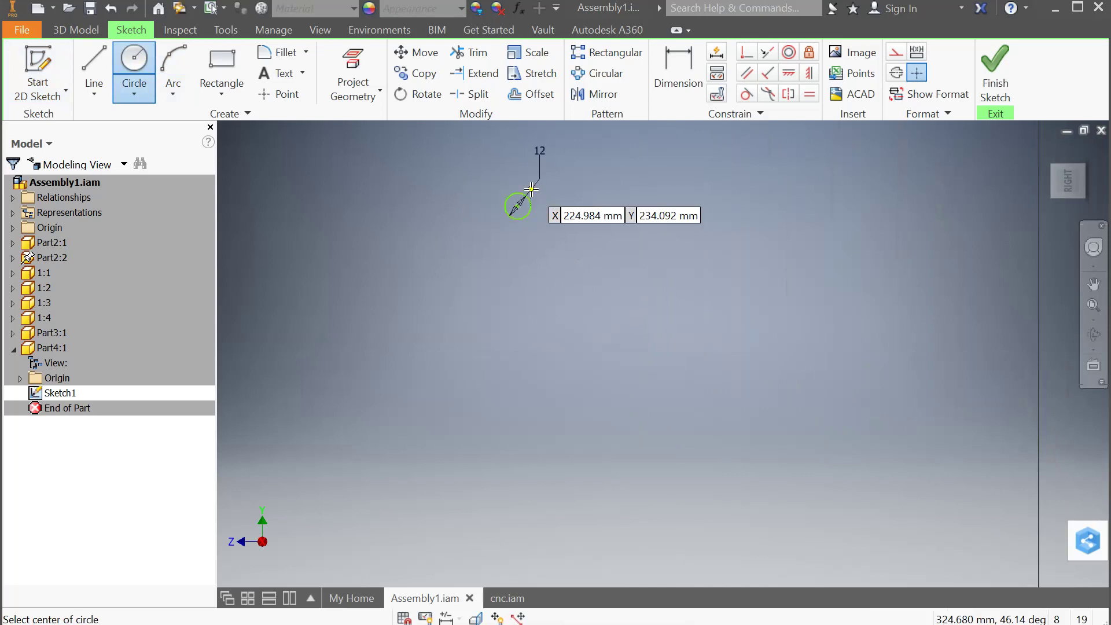
left_click(993, 64)
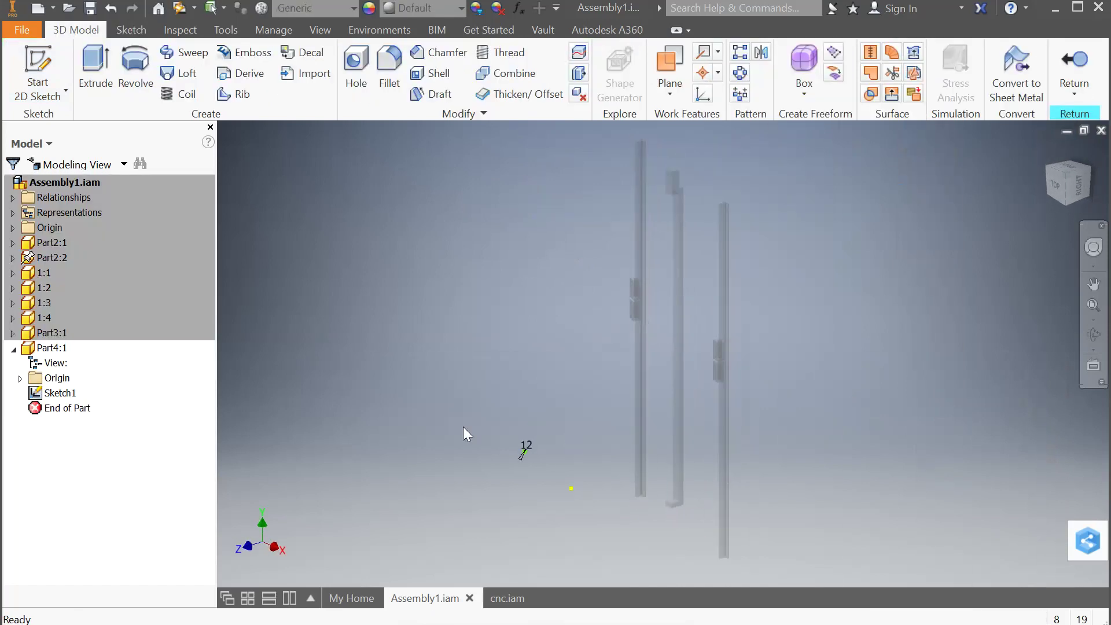
Extrude the 12 mm circle about 1300 mm, taking the distance by measuring from Part3's upper block corner to its lower foot corner
left_click(96, 67)
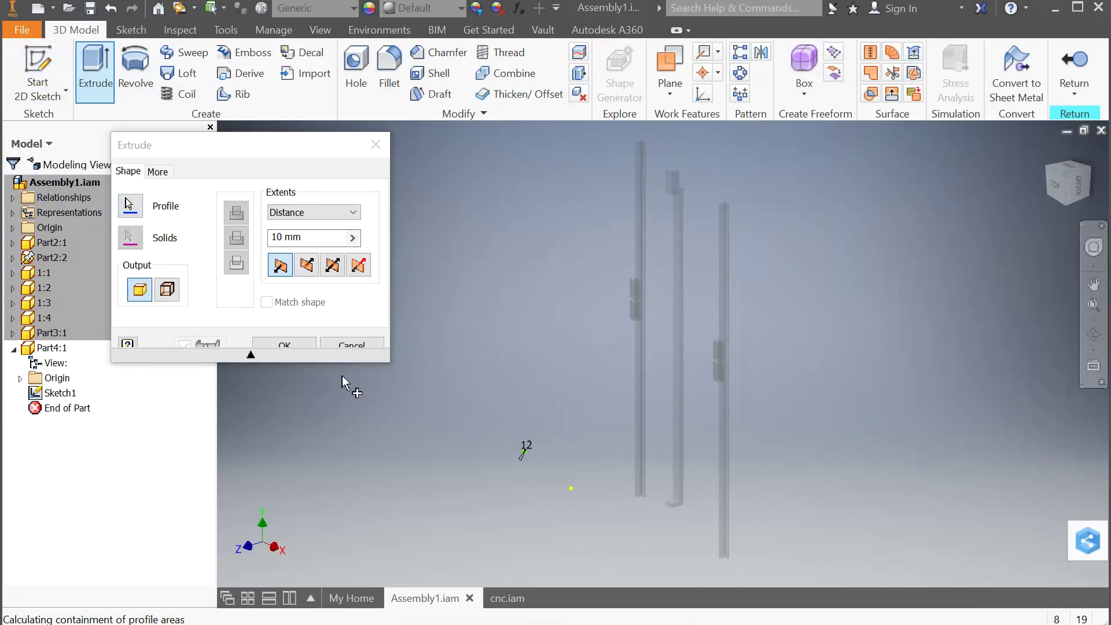
left_click(352, 238)
left_click(413, 242)
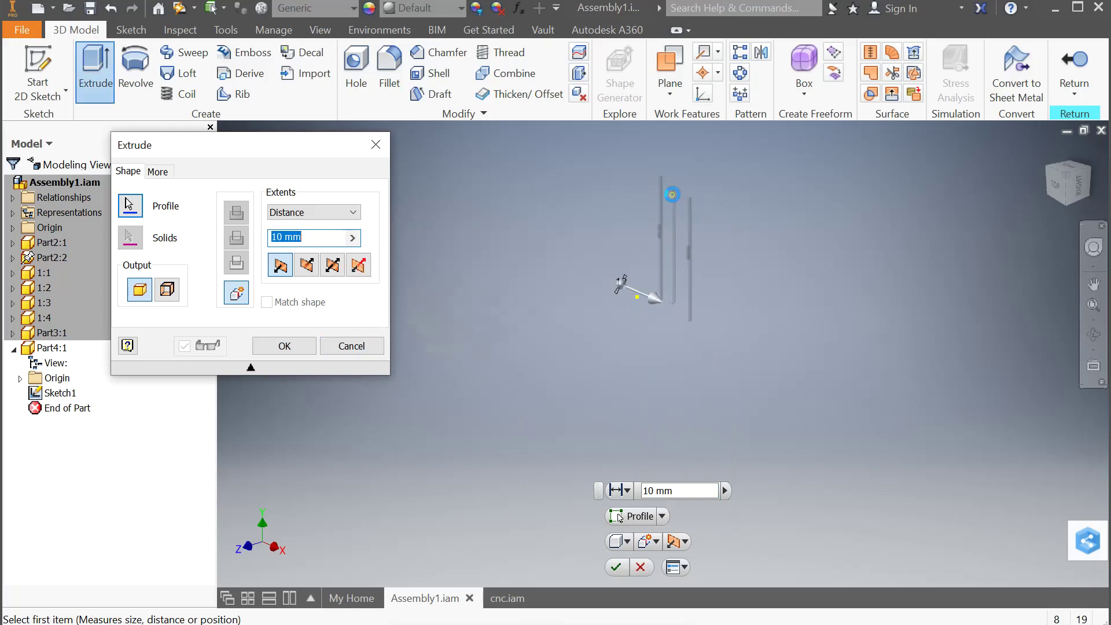
scroll(673, 193, "up", 5)
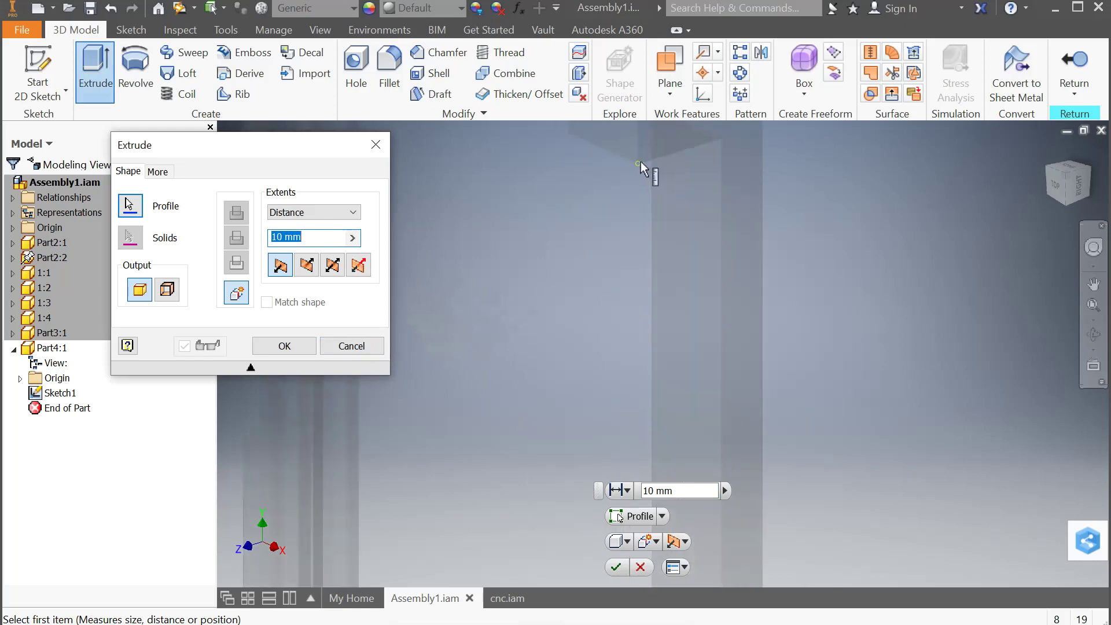
left_click(637, 165)
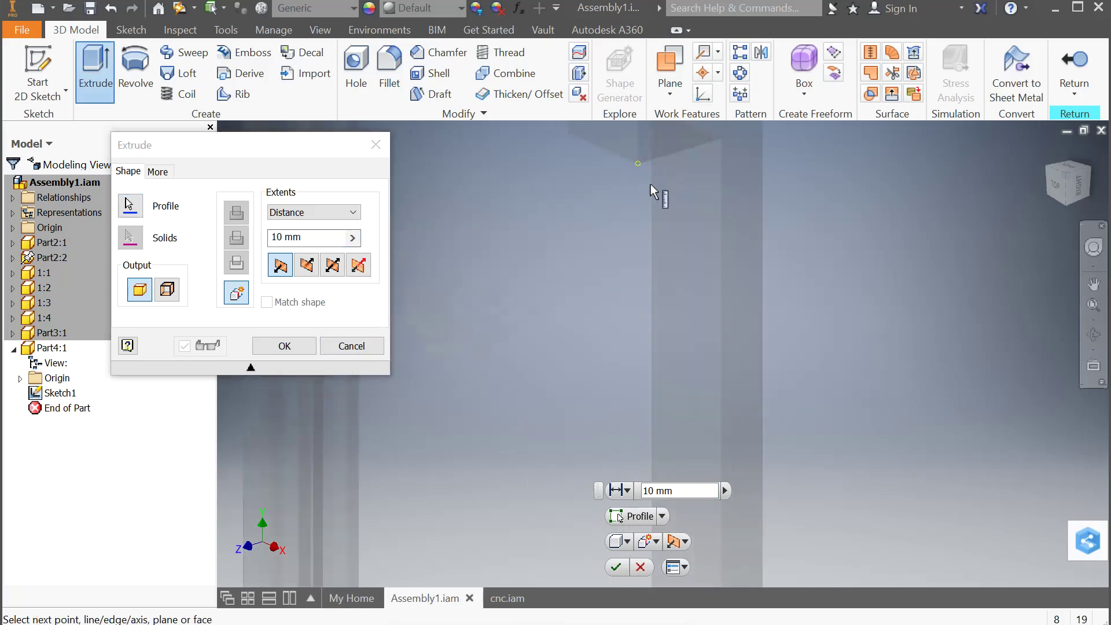
scroll(650, 184, "down", 4)
scroll(646, 289, "up", 5)
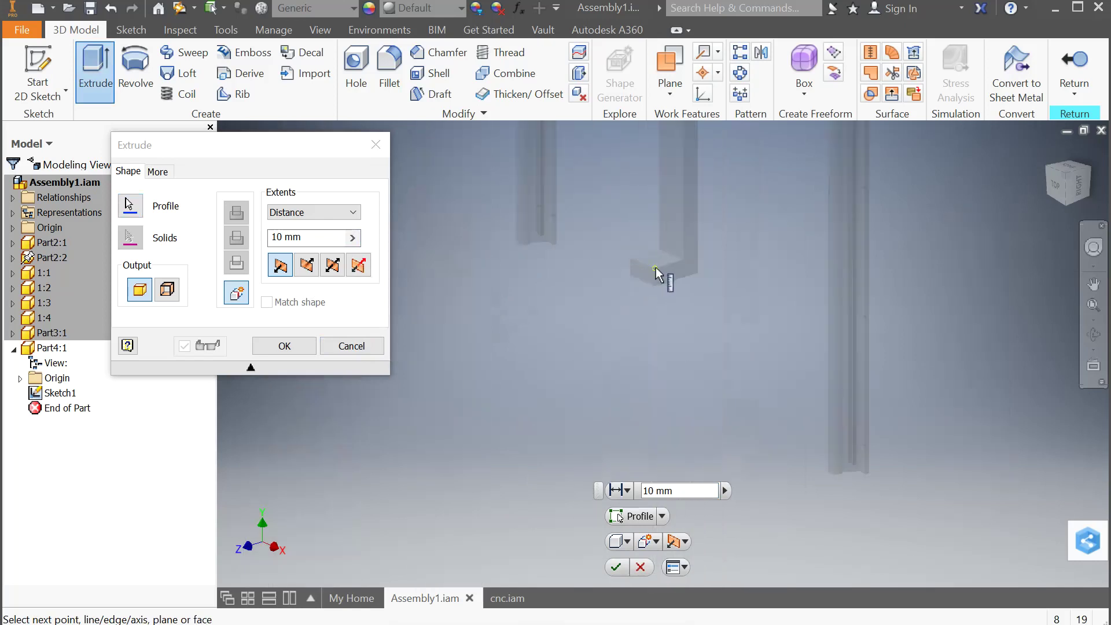
left_click(654, 267)
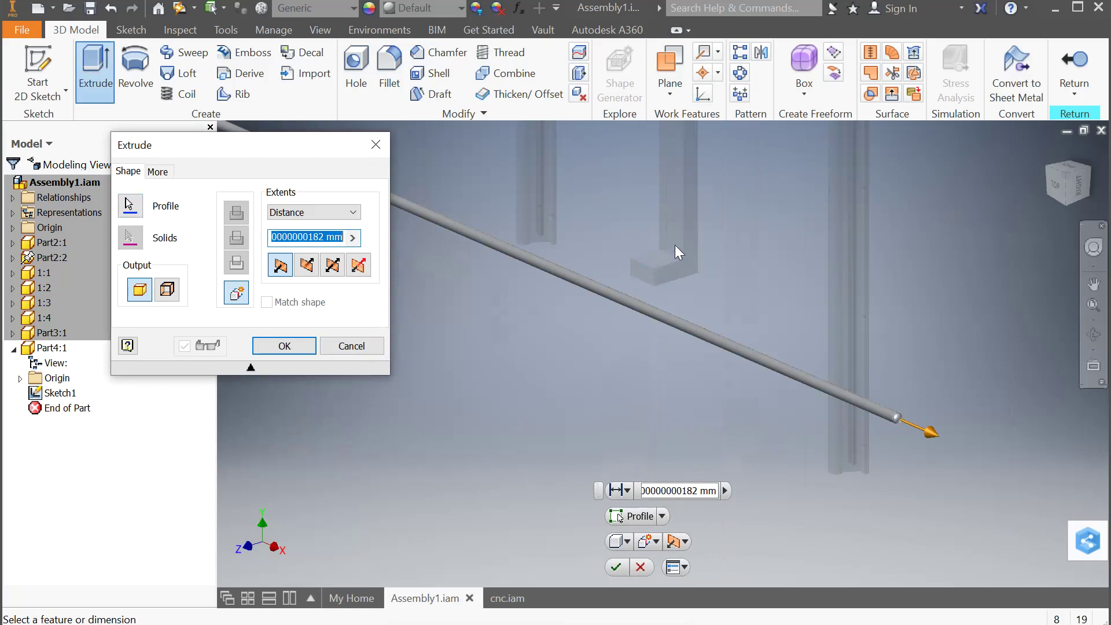
left_click_drag(310, 237, 234, 240)
left_click(296, 346)
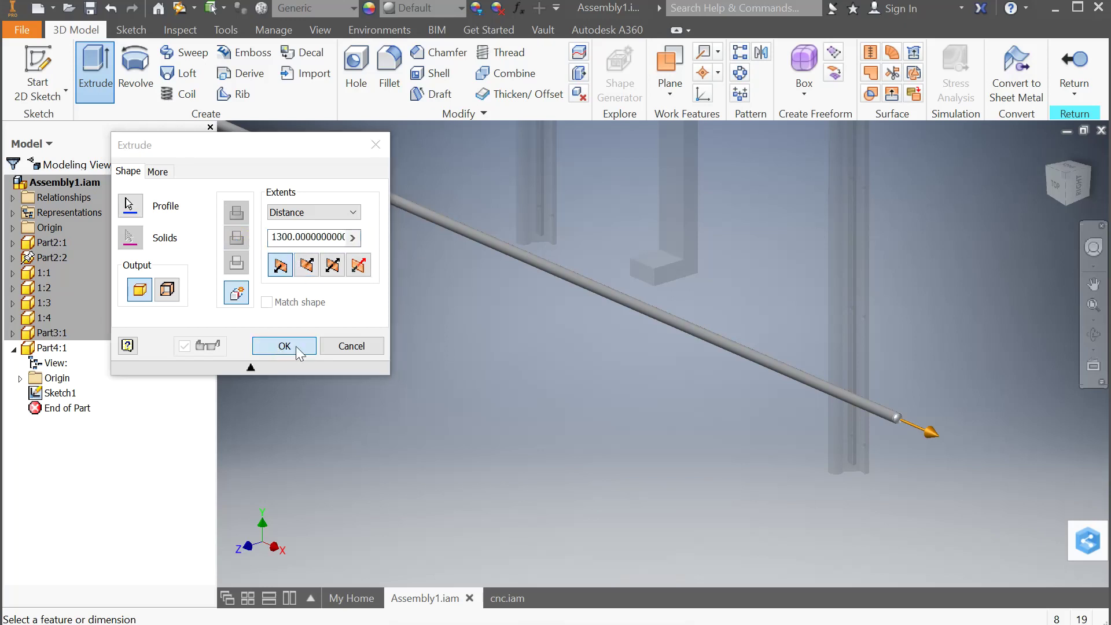
Return to the assembly and open the bar Part3 for in-place editing
scroll(532, 379, "down", 4)
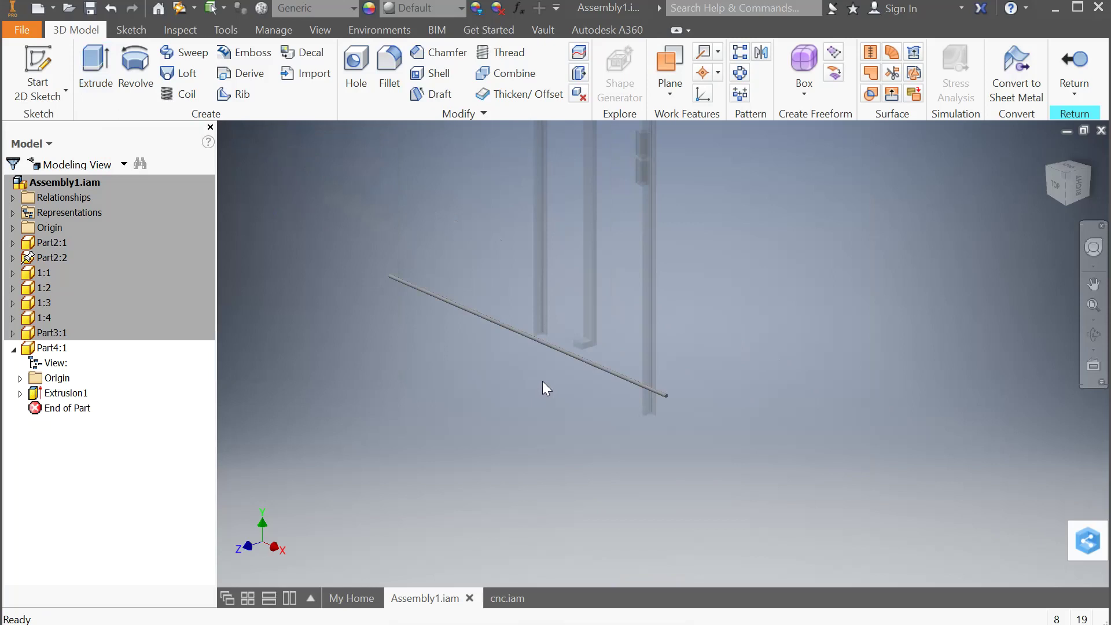
left_click(1064, 57)
scroll(538, 426, "down", 5)
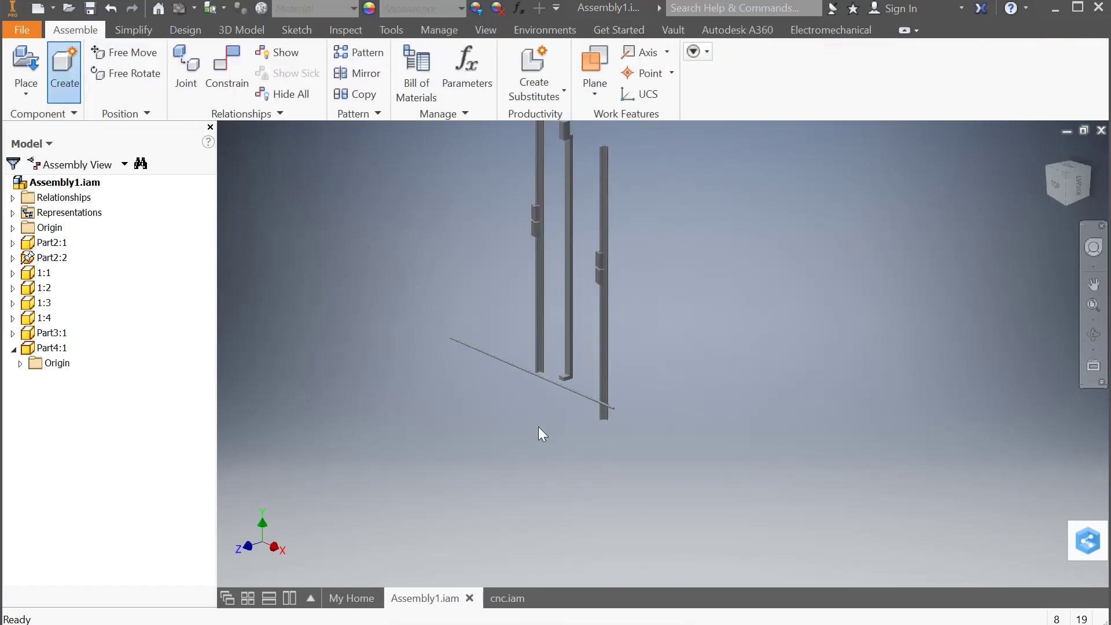
scroll(544, 373, "up", 6)
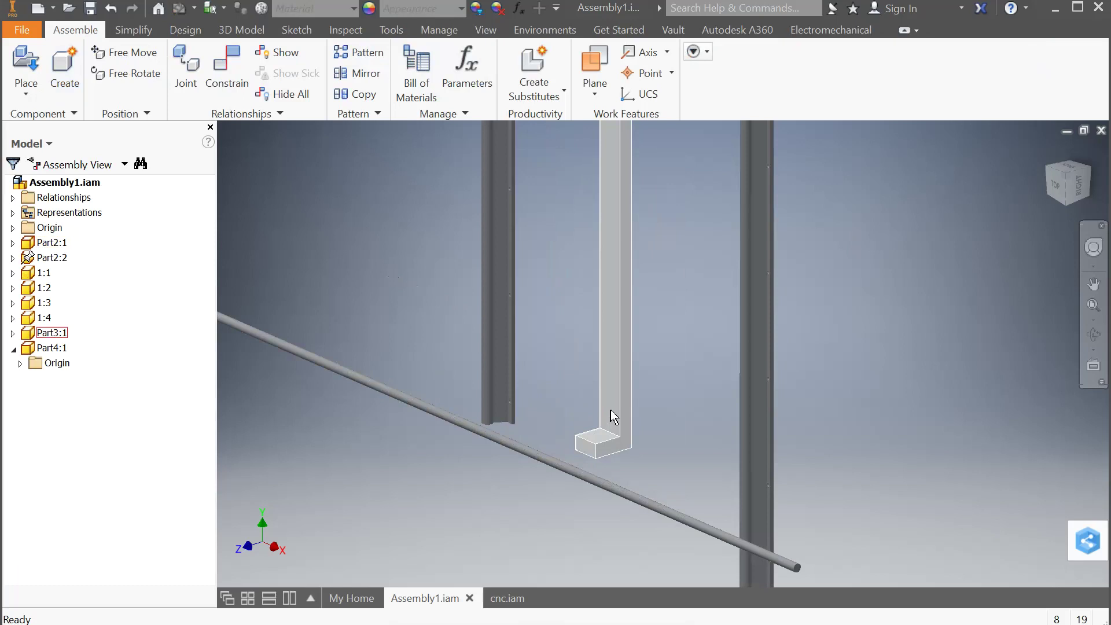
double_click(612, 416)
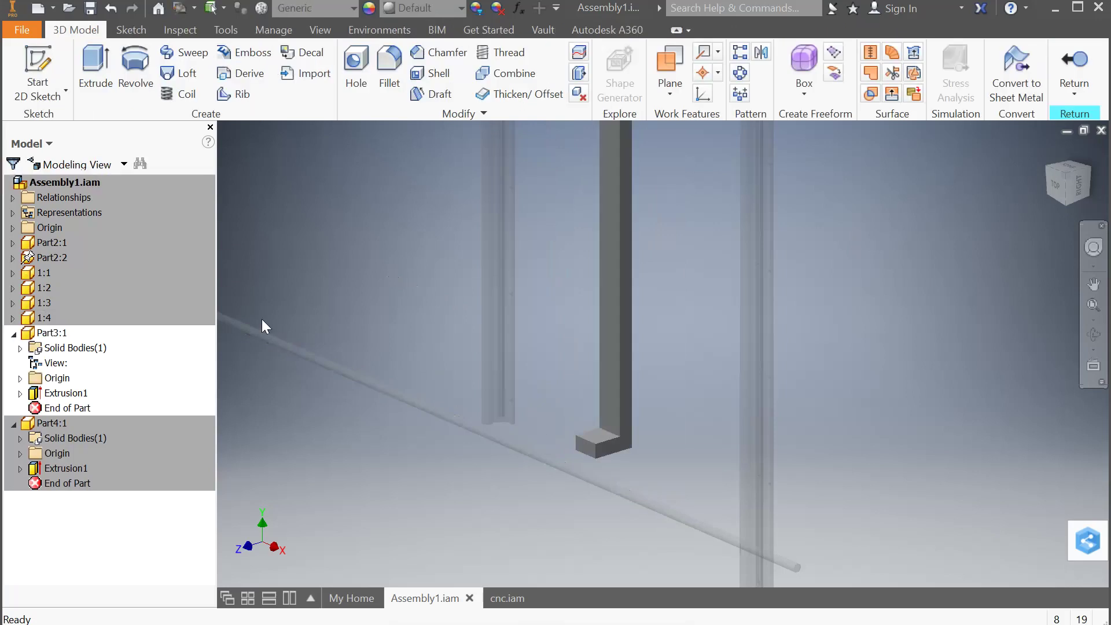
Place a 12 mm diameter through-all hole on the upper face of Part3's lower foot
left_click(85, 392)
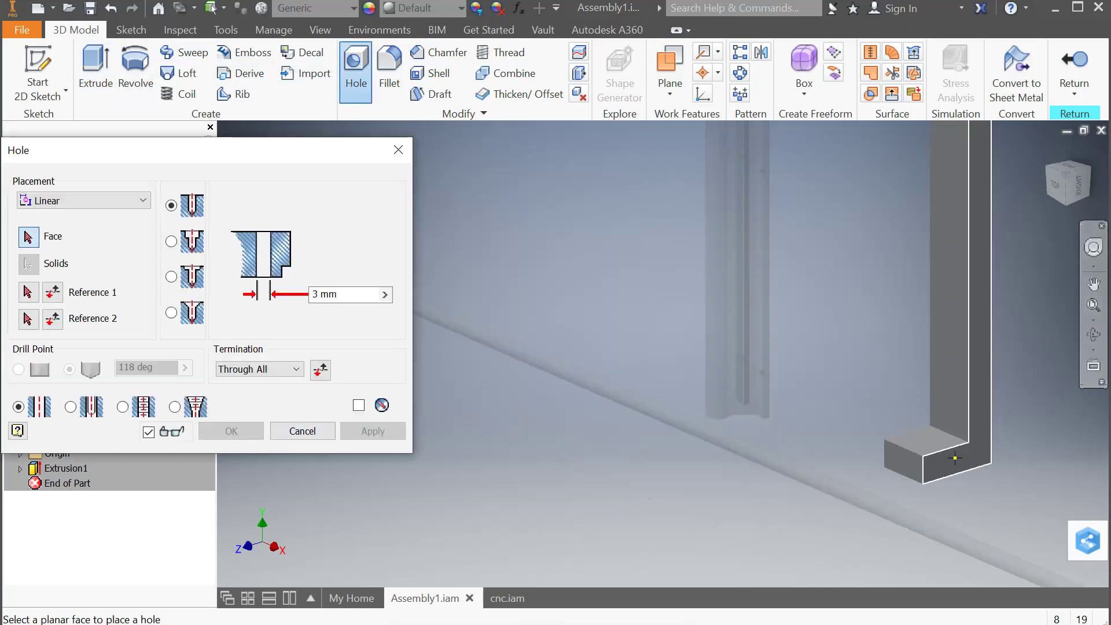
left_click(922, 444)
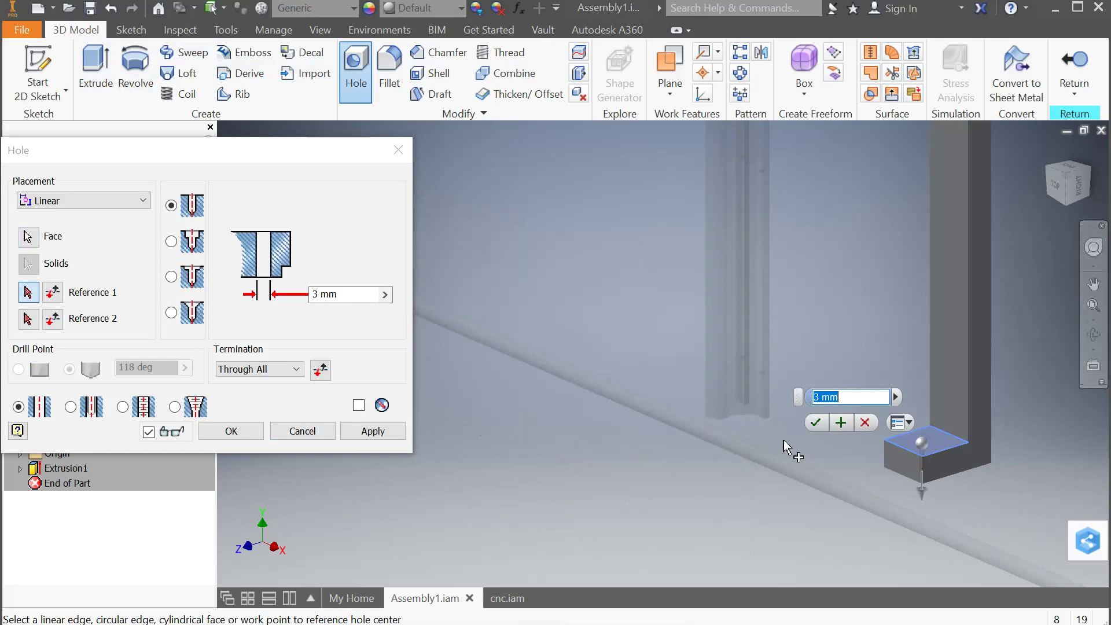
type("120")
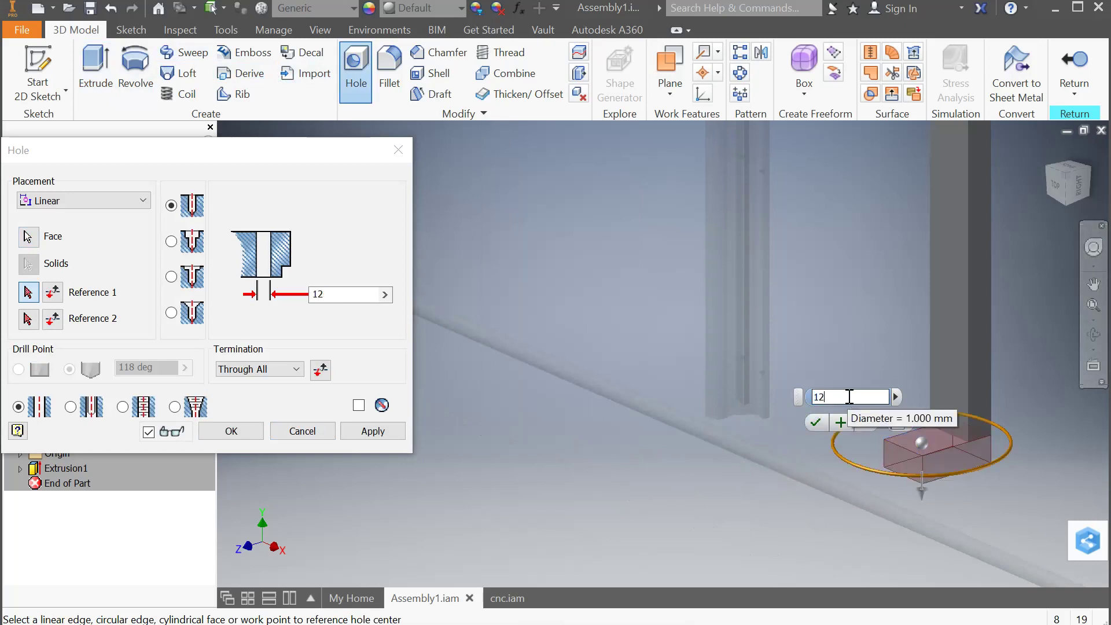
left_click(814, 422)
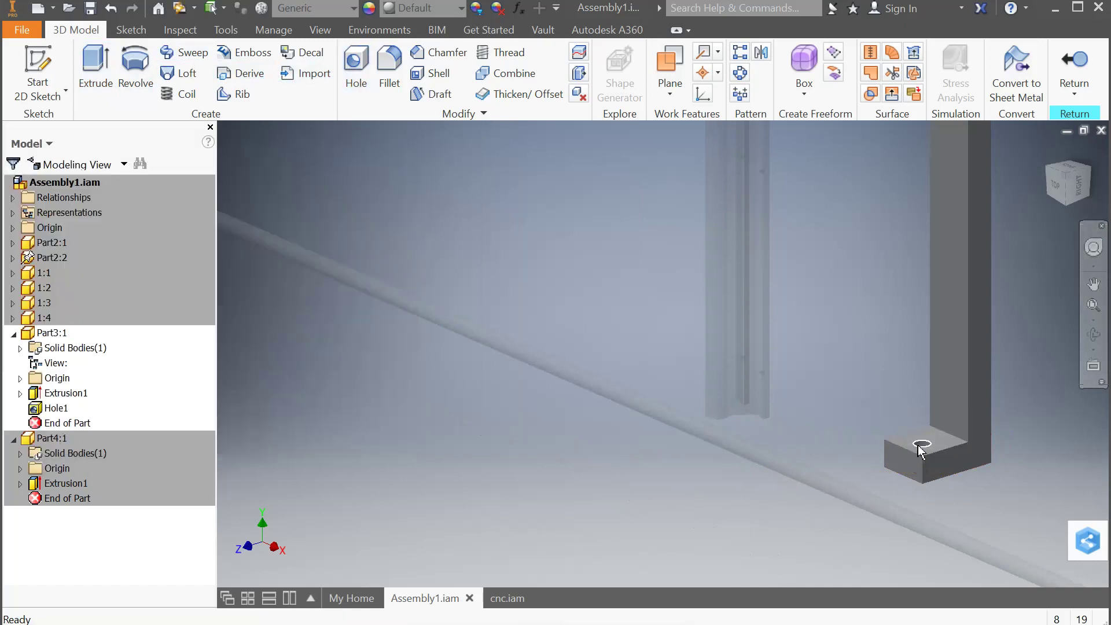
Edit the foot hole to locate its center 12 mm from the foot's free end edge and 20 mm from its adjoining rear side edge
left_click(68, 409)
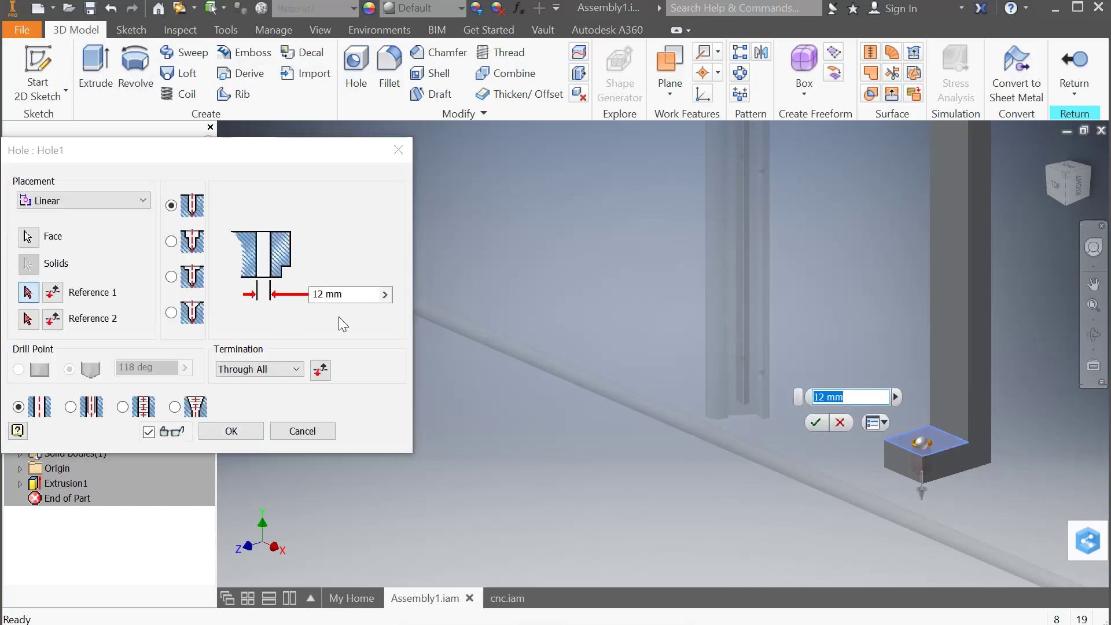
left_click(28, 293)
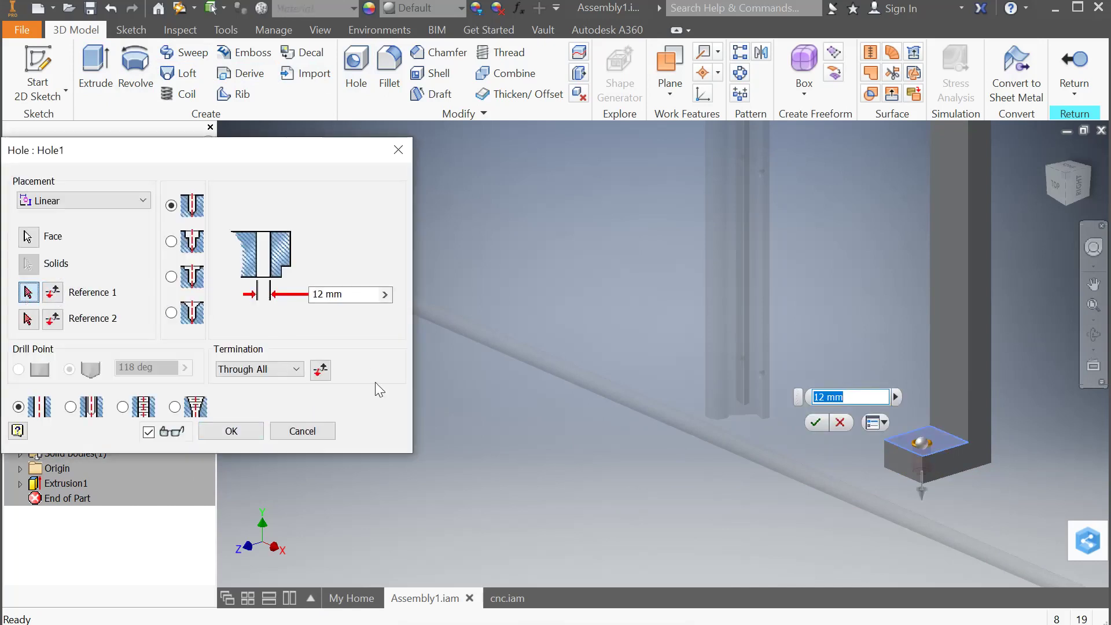
left_click(910, 449)
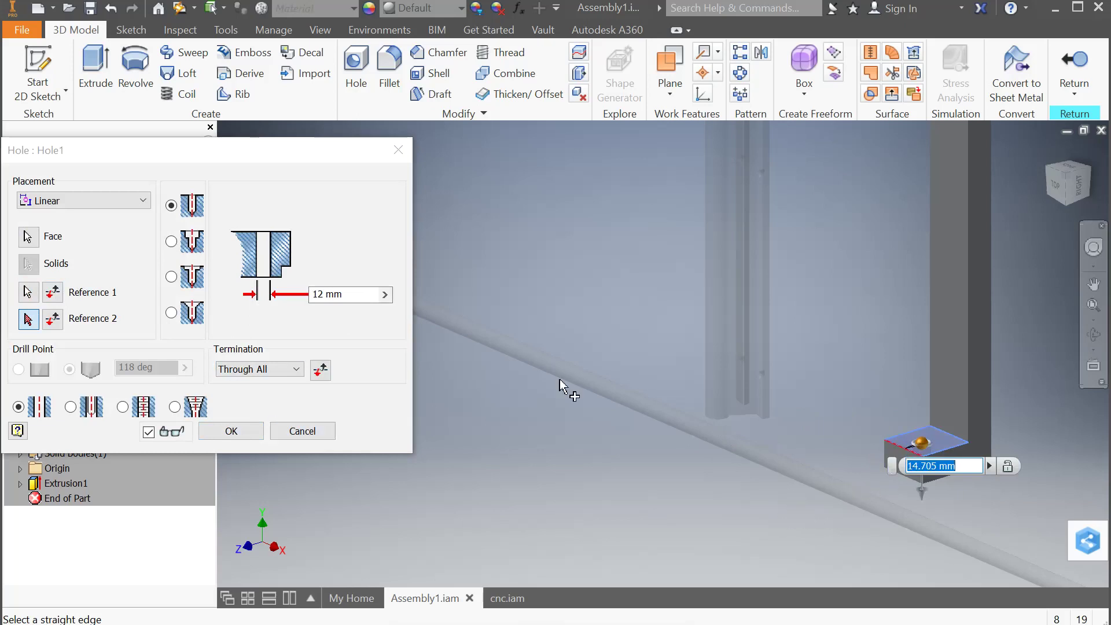
scroll(925, 446, "up", 3)
scroll(926, 446, "up", 4)
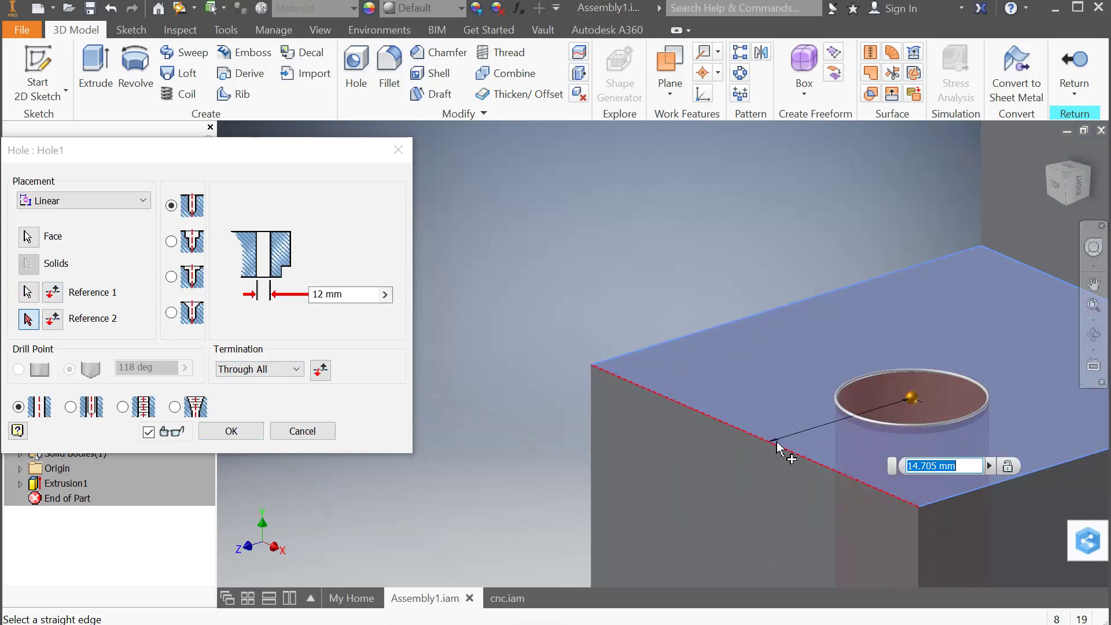
type("12")
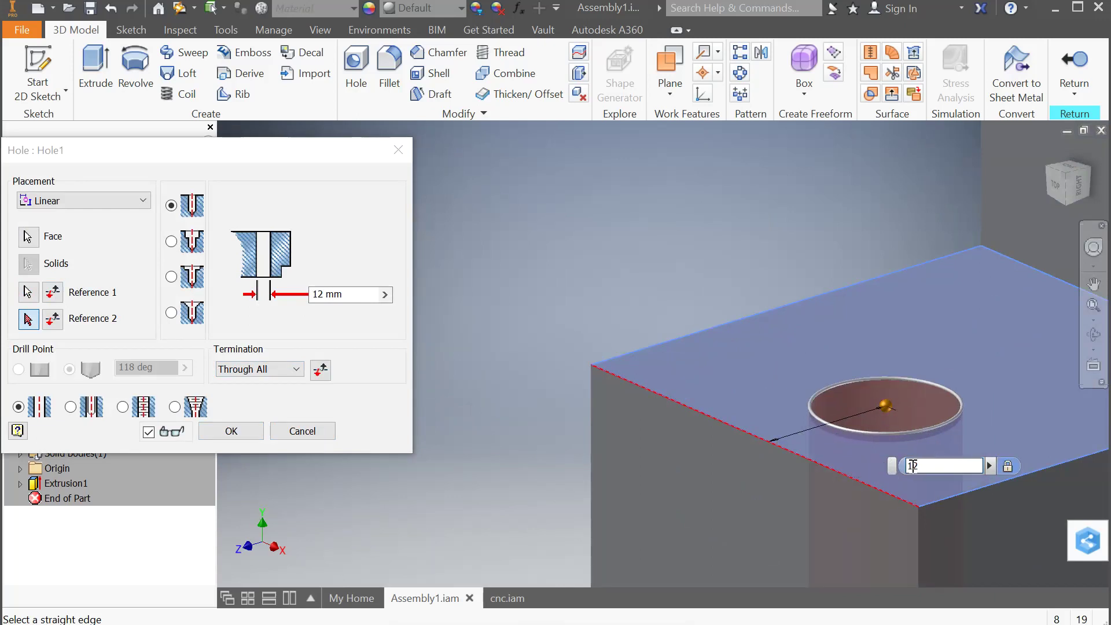
left_click(738, 319)
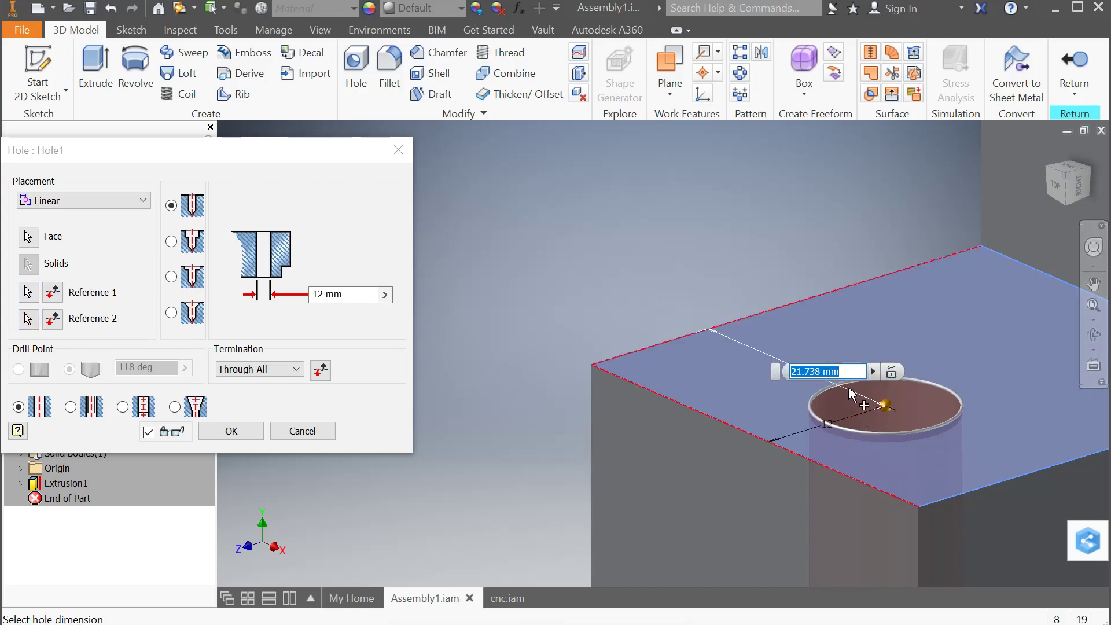
type("20")
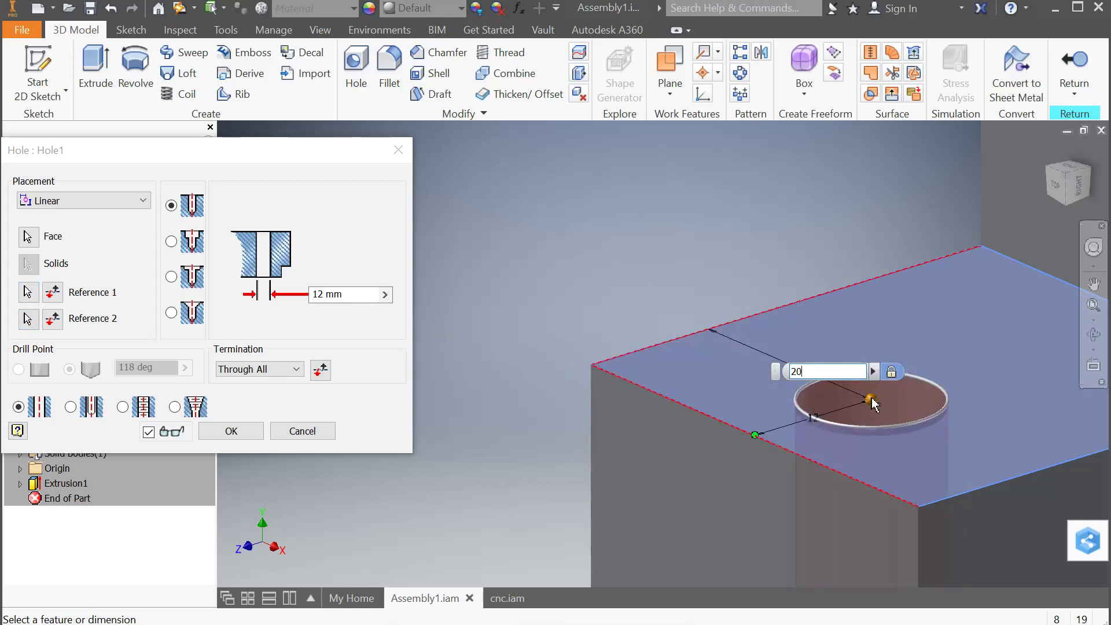
left_click(247, 431)
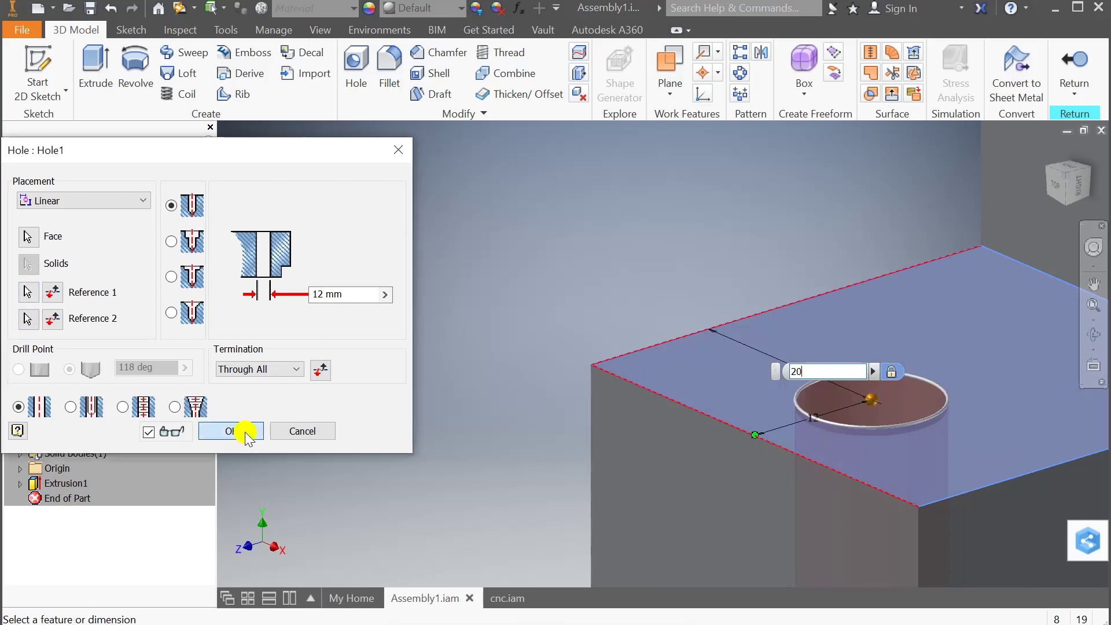
Finish editing Part3 and return to the assembly
scroll(470, 397, "down", 5)
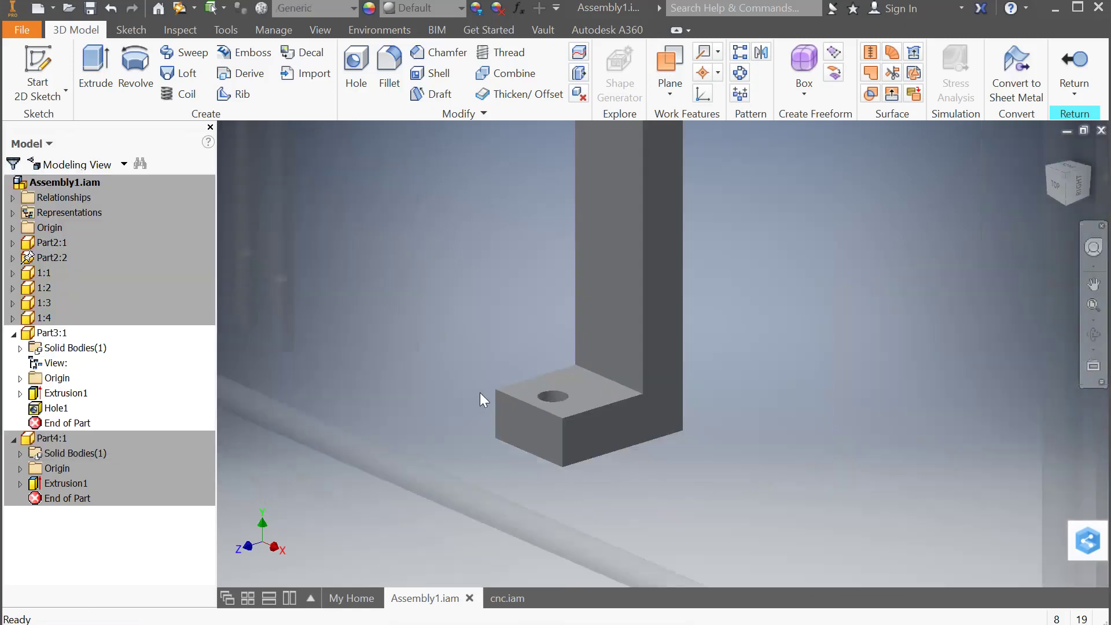
scroll(506, 405, "down", 5)
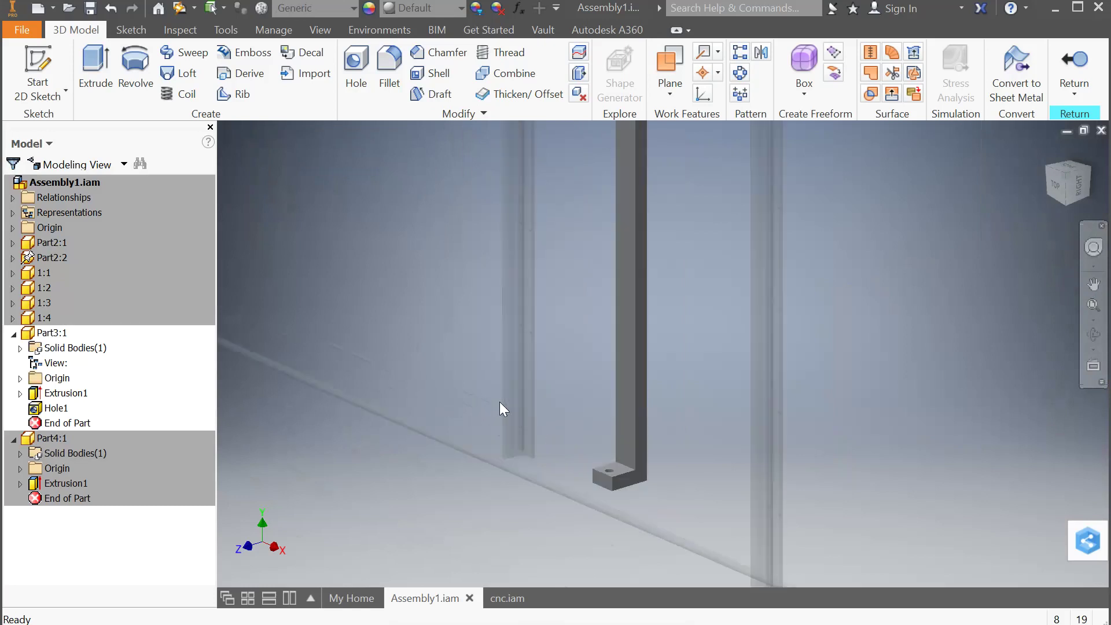
scroll(556, 457, "down", 5)
scroll(568, 298, "up", 10)
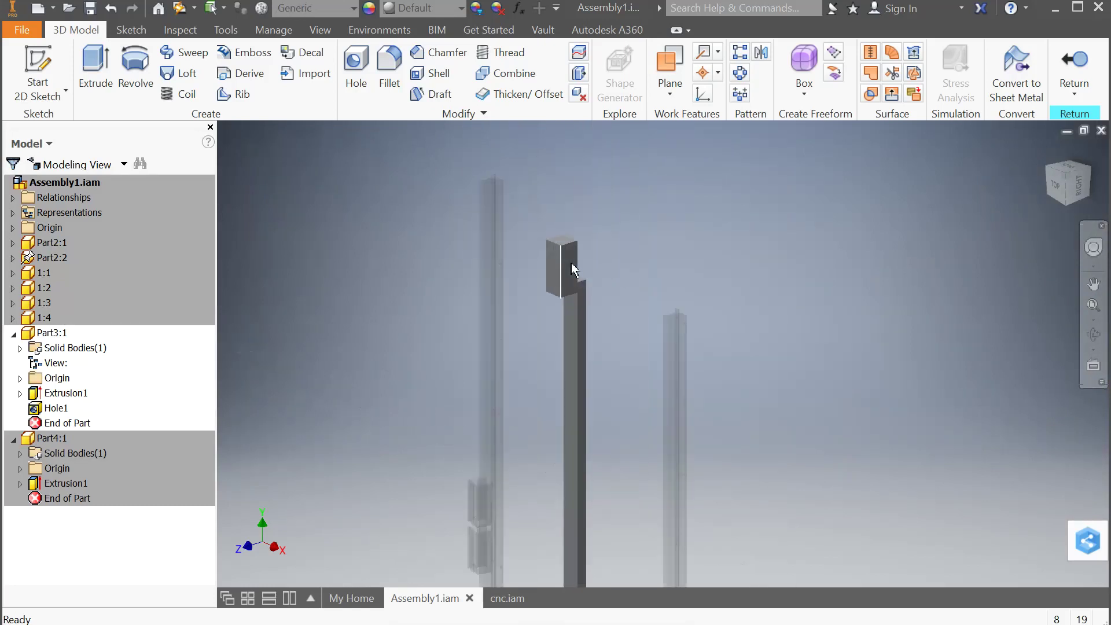
scroll(571, 289, "down", 5)
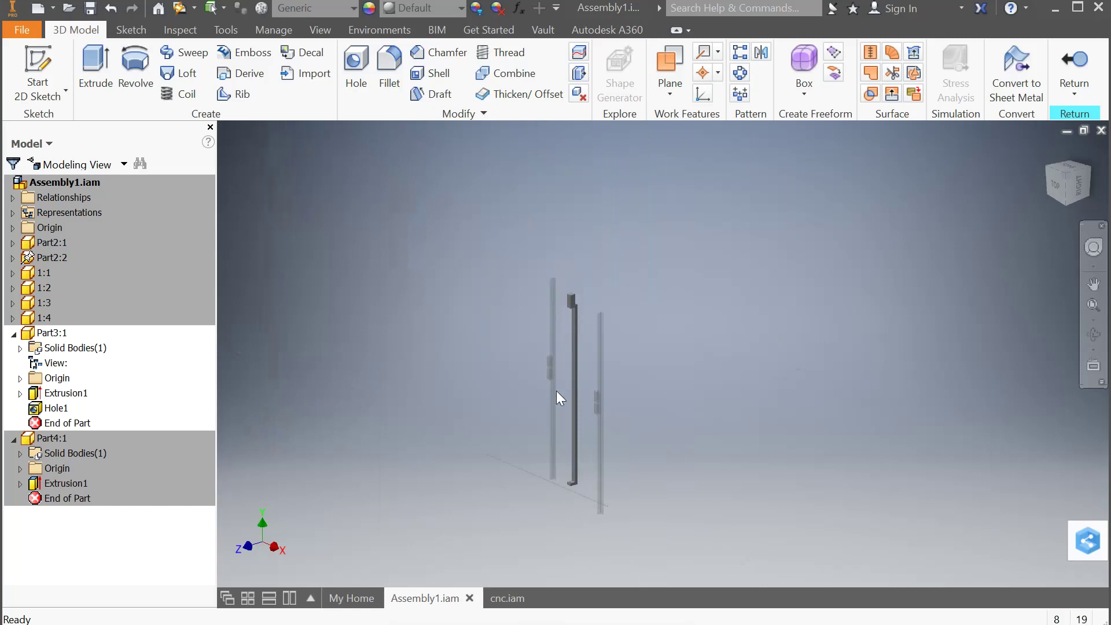
left_click(1074, 60)
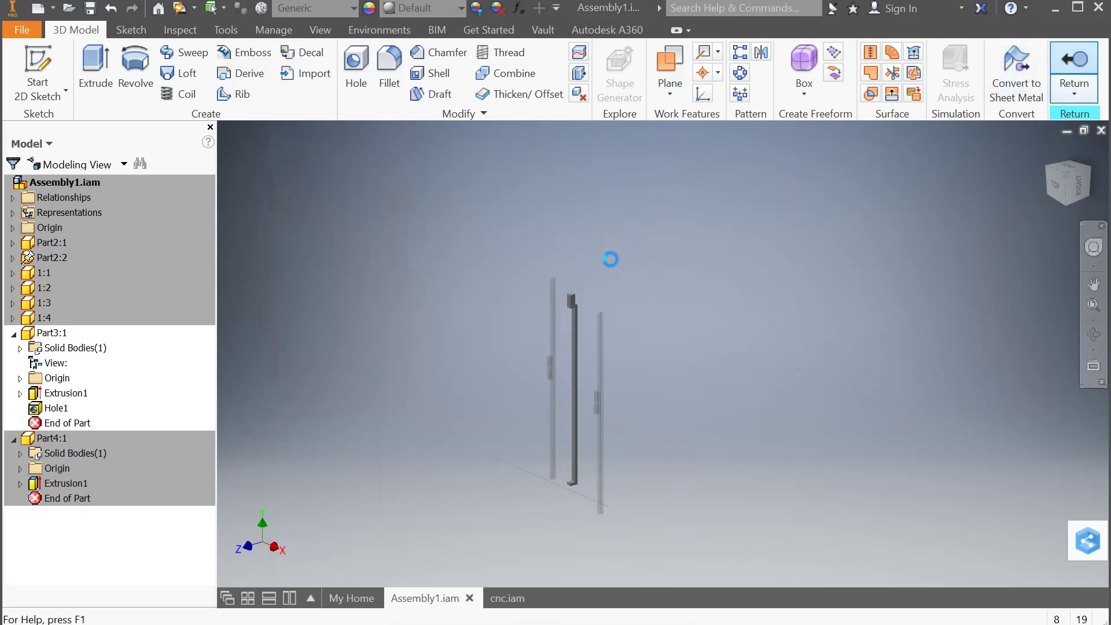
Mate the round rod's axis to the axis of the hole in Part3's foot with zero offset
scroll(499, 498, "down", 3)
scroll(507, 473, "up", 8)
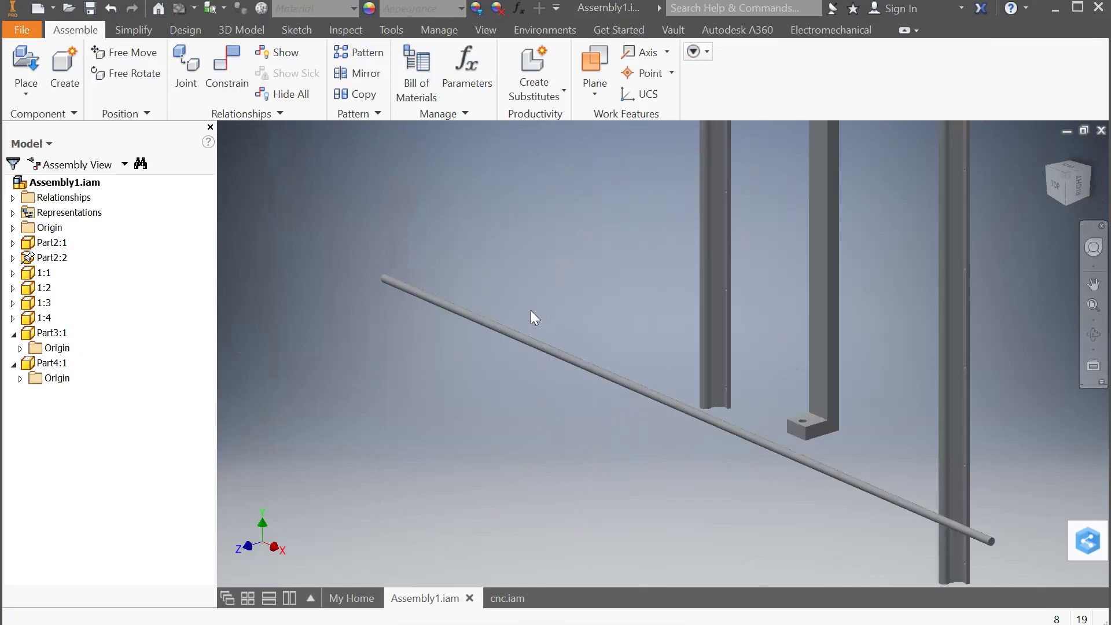
key("c")
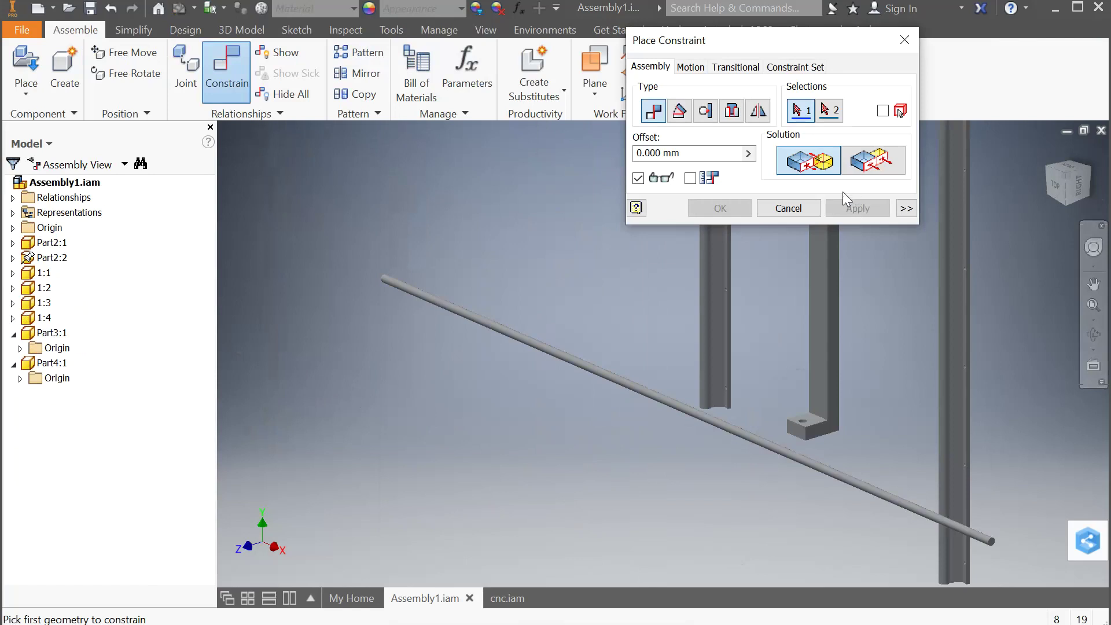
left_click(814, 462)
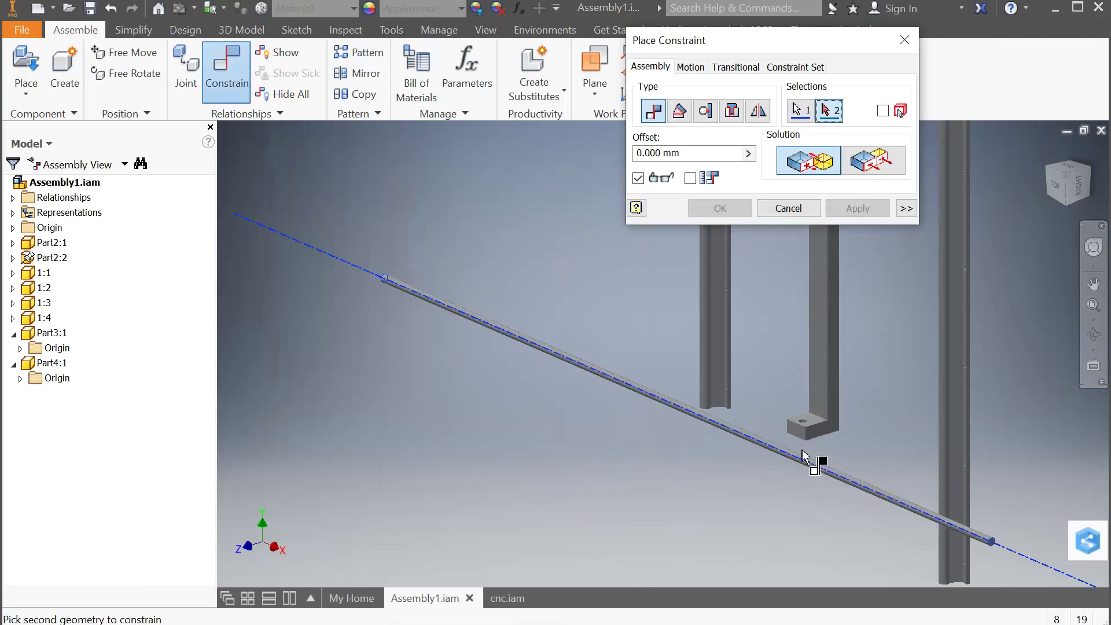
scroll(807, 434, "up", 4)
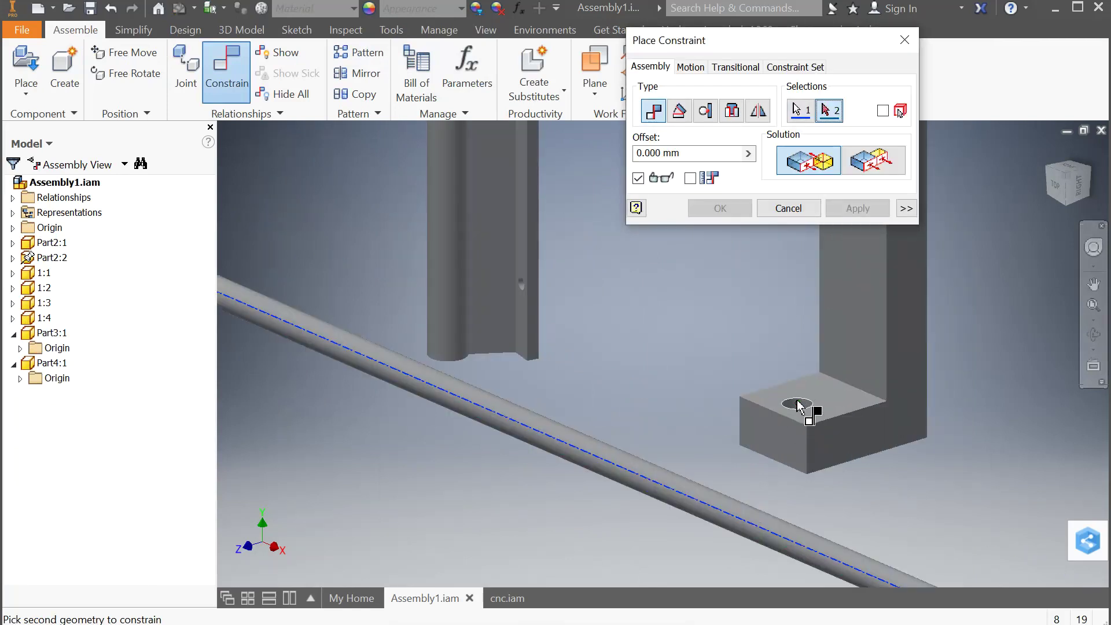
left_click(799, 408)
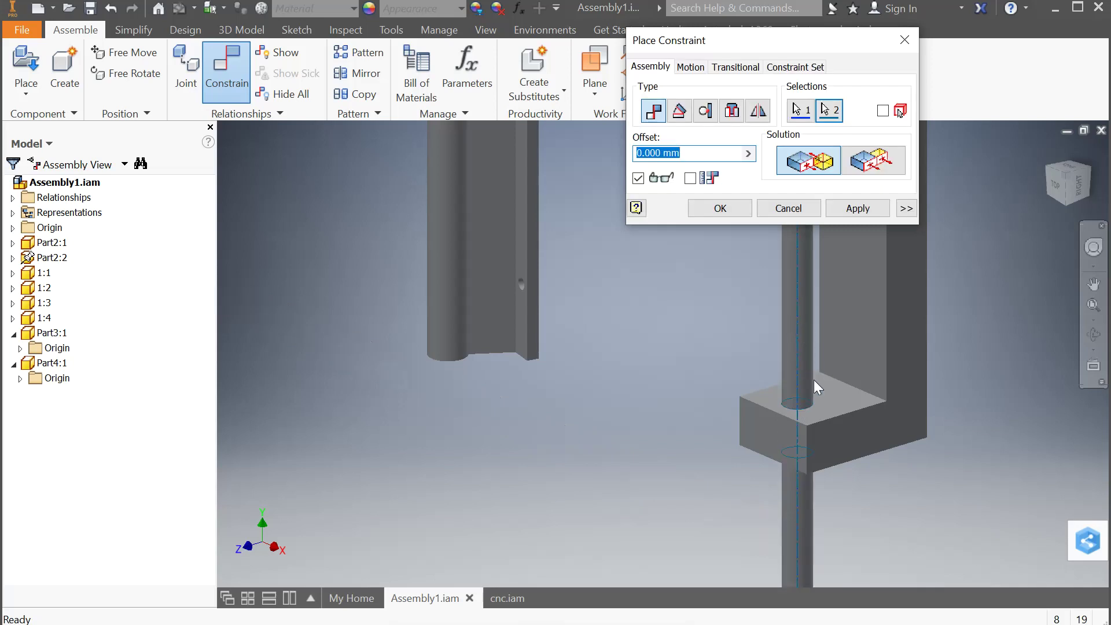
left_click(857, 208)
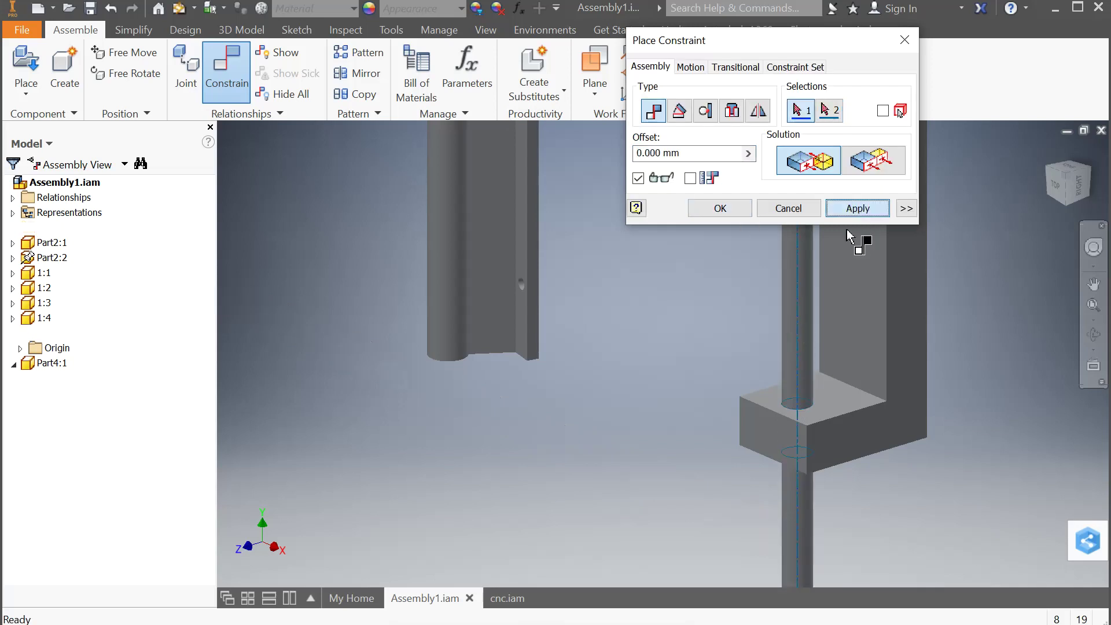
Mate the upper face of Part3's foot to the rod's lower end circle with zero offset, and finish constraining
scroll(801, 387, "down", 5)
scroll(801, 387, "down", 2)
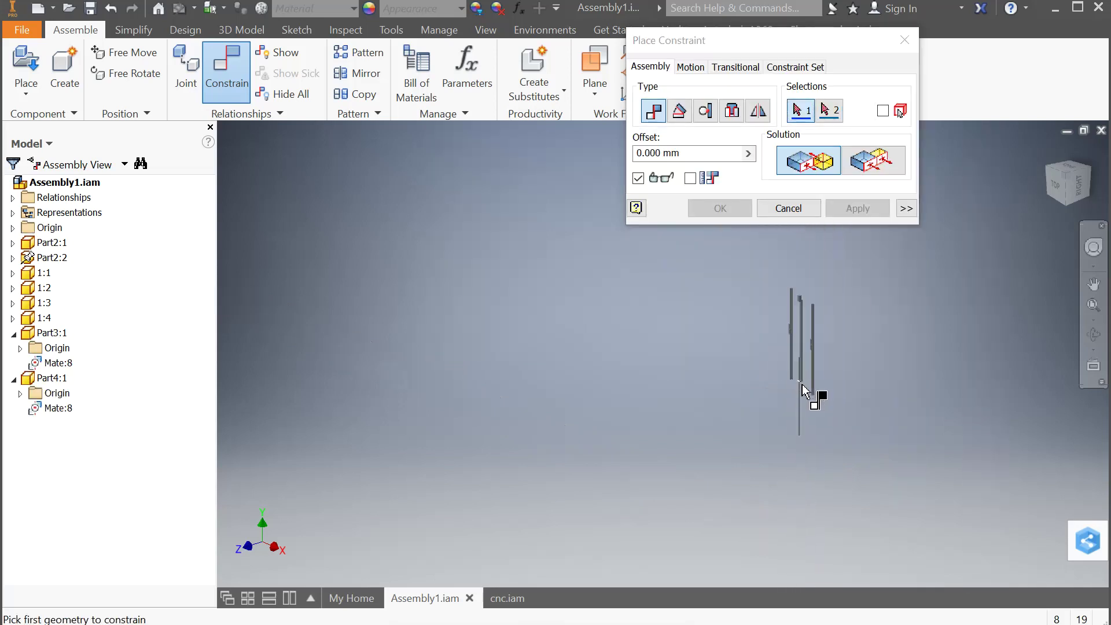
scroll(816, 521, "up", 3)
scroll(815, 532, "up", 2)
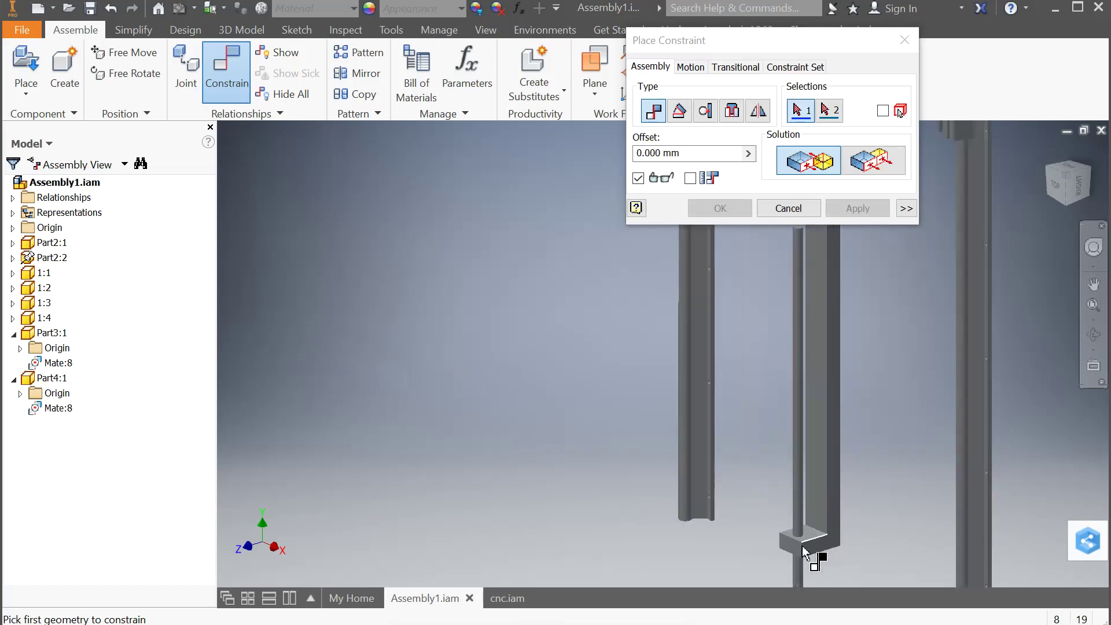
left_click(812, 541)
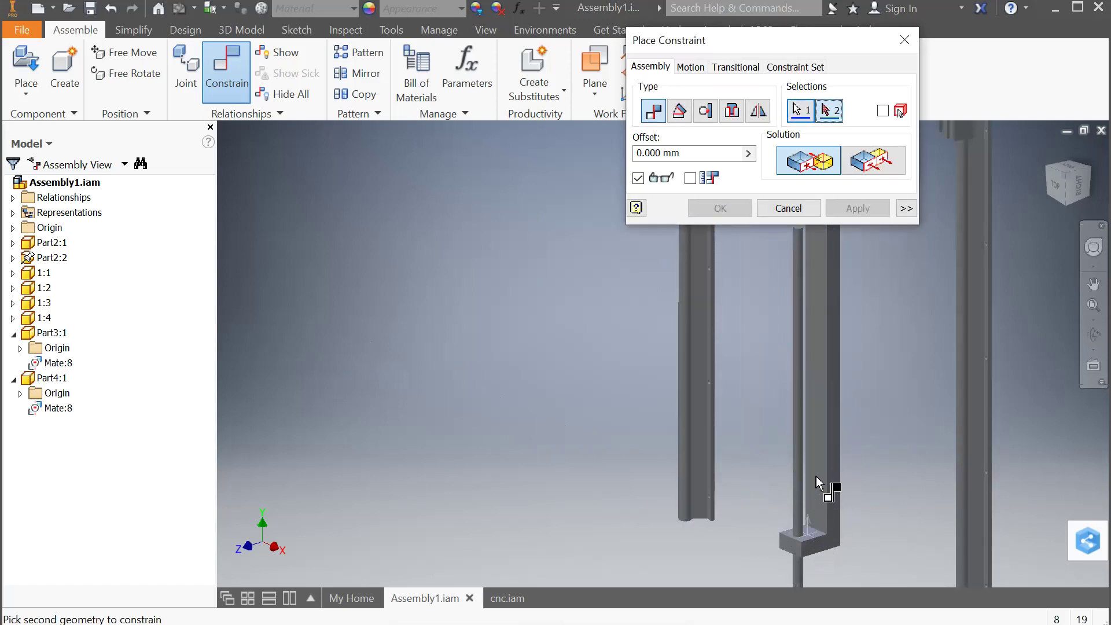
scroll(807, 538, "down", 4)
scroll(810, 520, "up", 4)
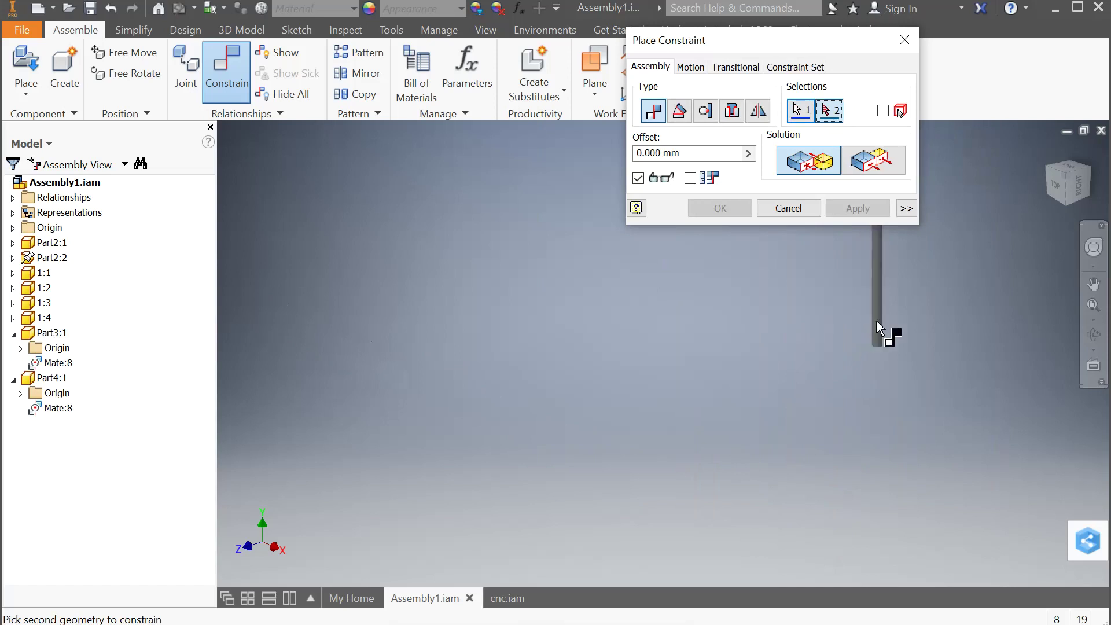
scroll(867, 324, "up", 2)
scroll(862, 324, "up", 3)
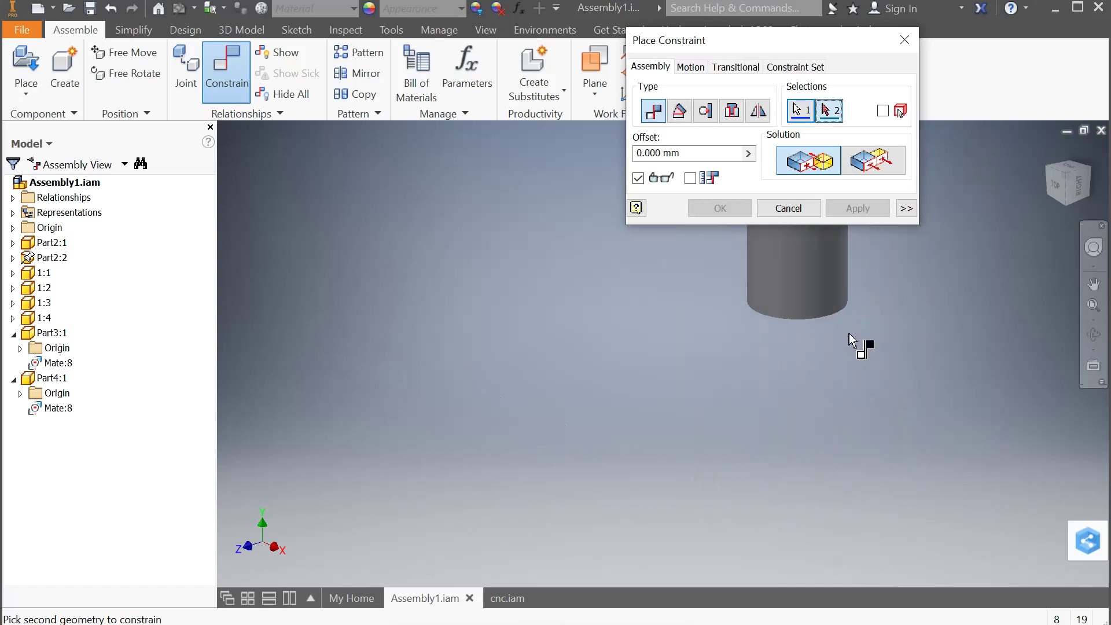
left_click(817, 318)
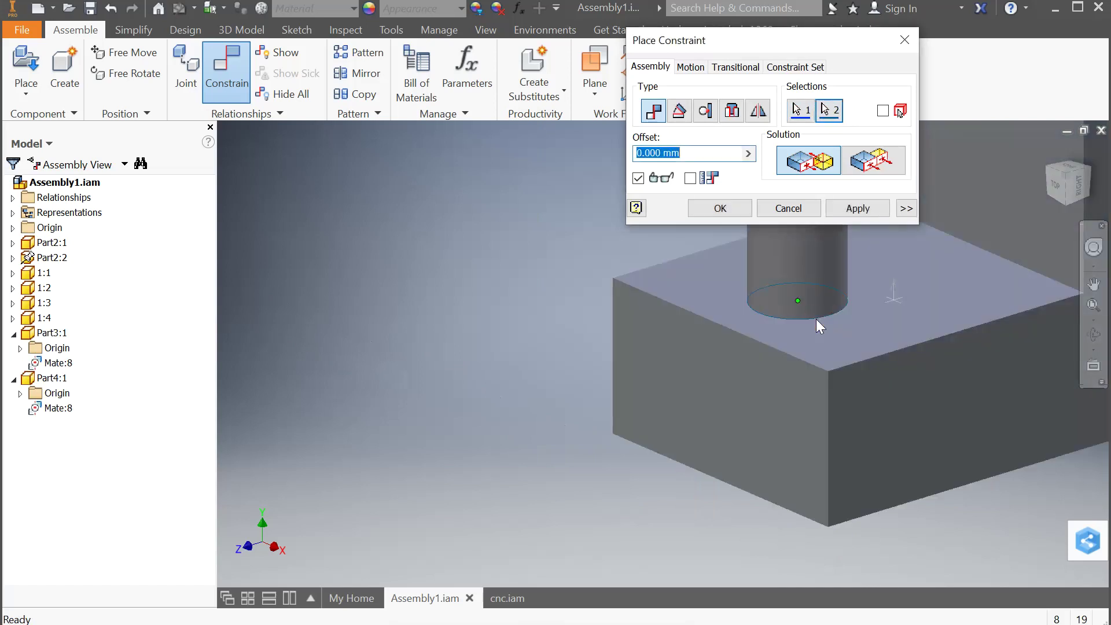
left_click(855, 208)
left_click(904, 39)
scroll(752, 346, "down", 5)
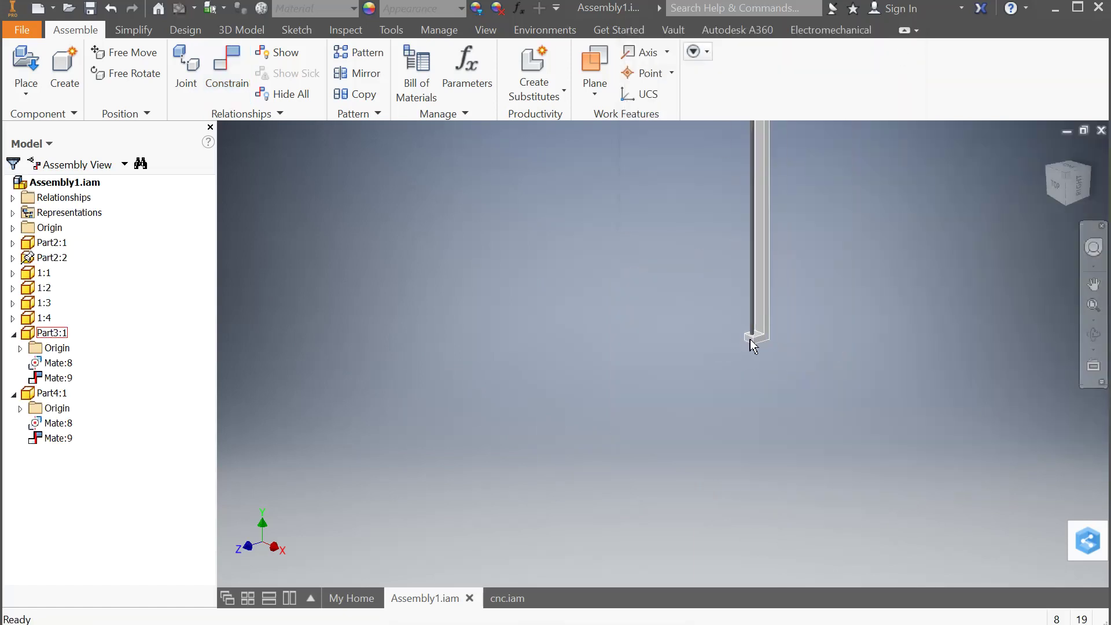
scroll(753, 346, "down", 3)
scroll(733, 286, "up", 2)
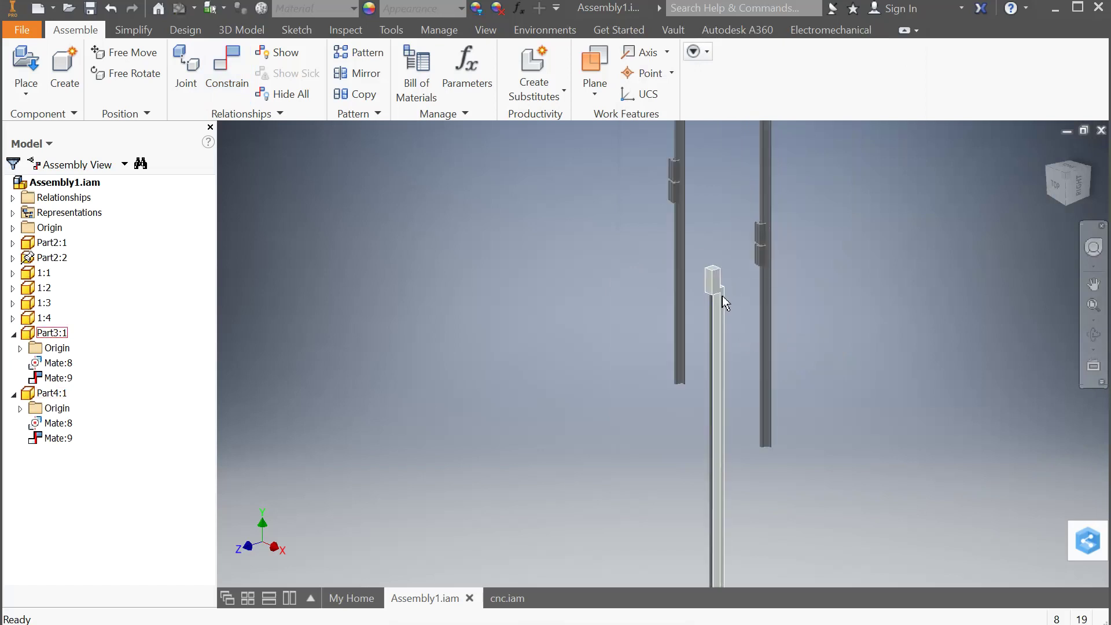
Move the Part3 bar with its round rod upward along its length so it sits between the two guide rails
left_click_drag(722, 296, 731, 92)
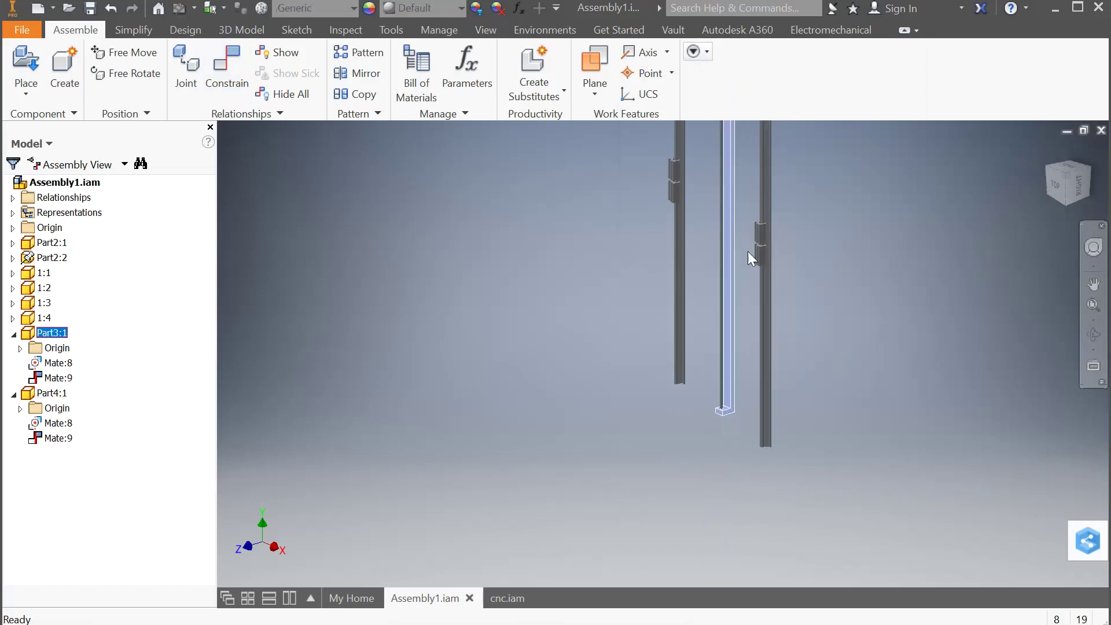
scroll(747, 296, "down", 3)
scroll(734, 279, "up", 2)
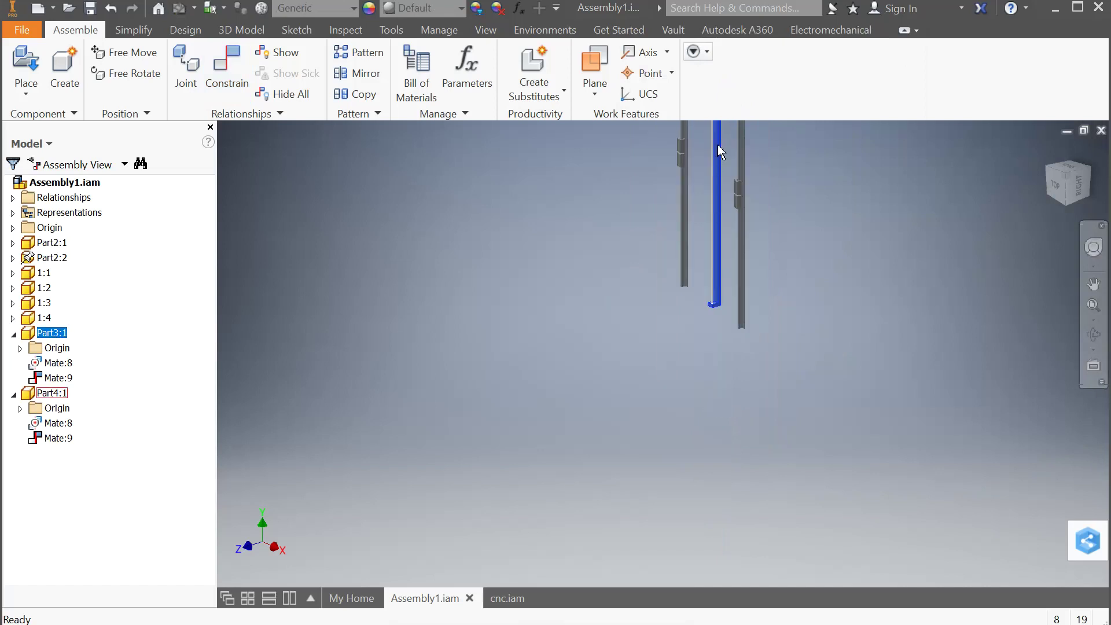
scroll(730, 224, "down", 5)
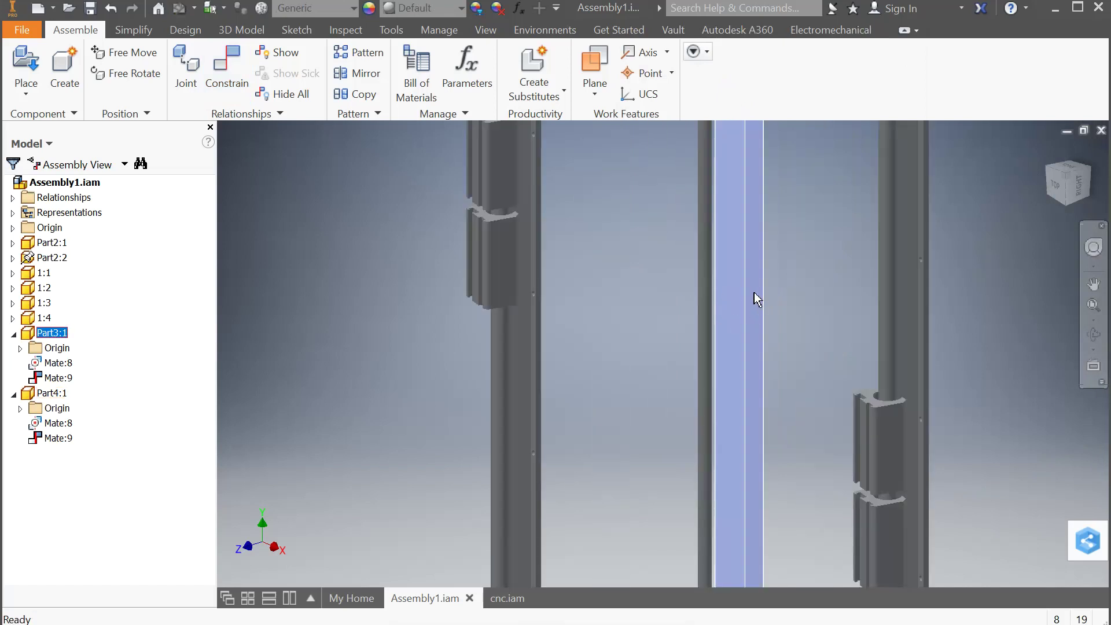
left_click(642, 327)
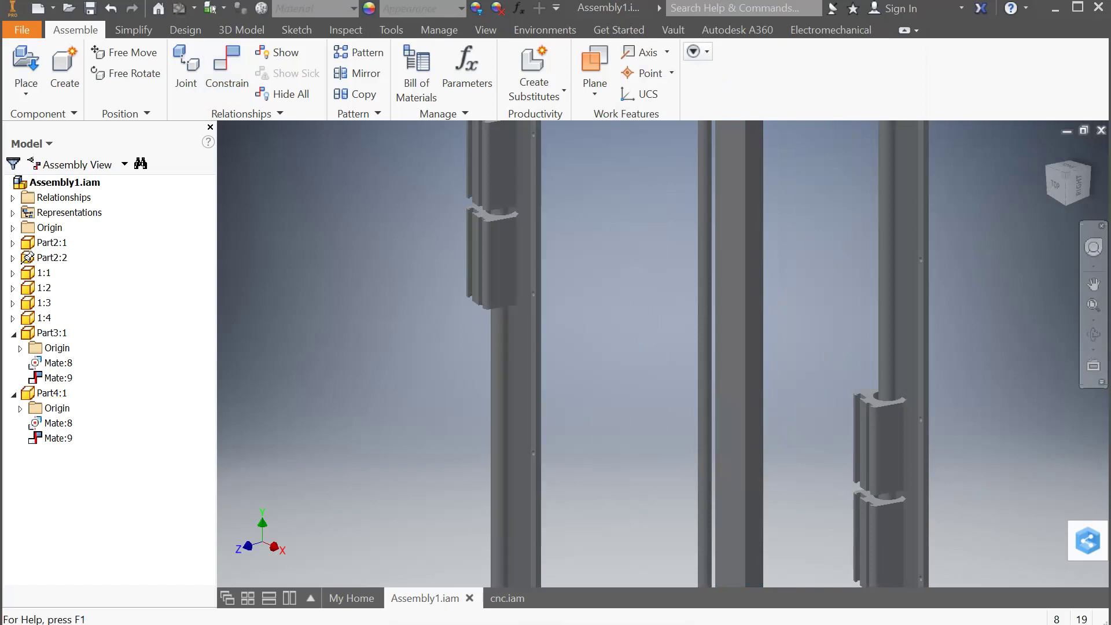
Create a new in-place component Part5 from the Standard.ipt template, placing it in the open space between the rails
key("F6")
key("F4")
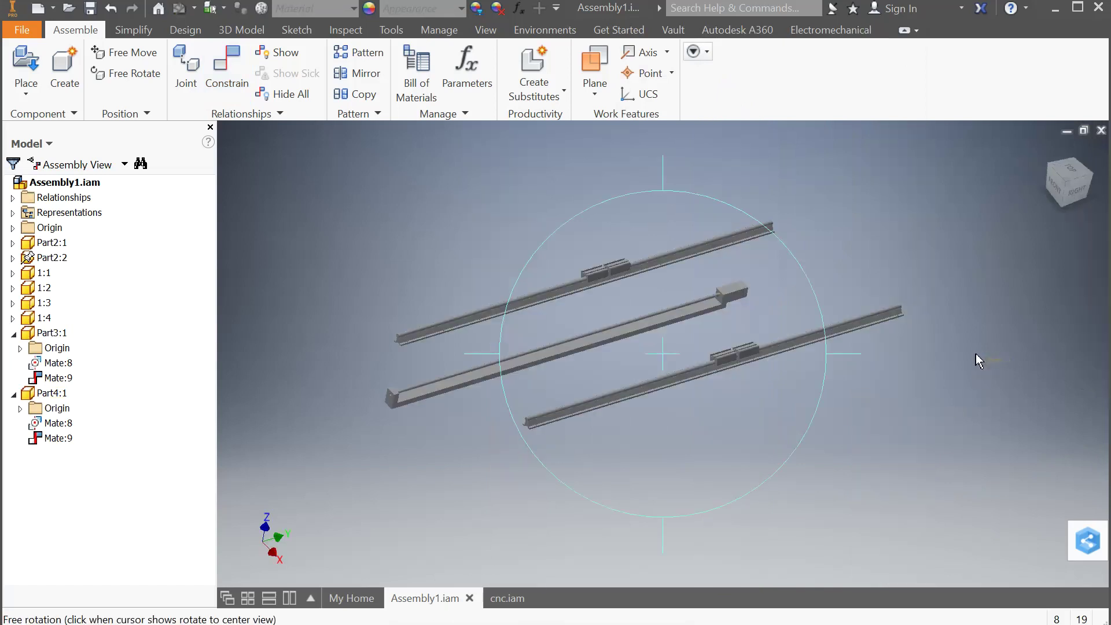
key("Escape")
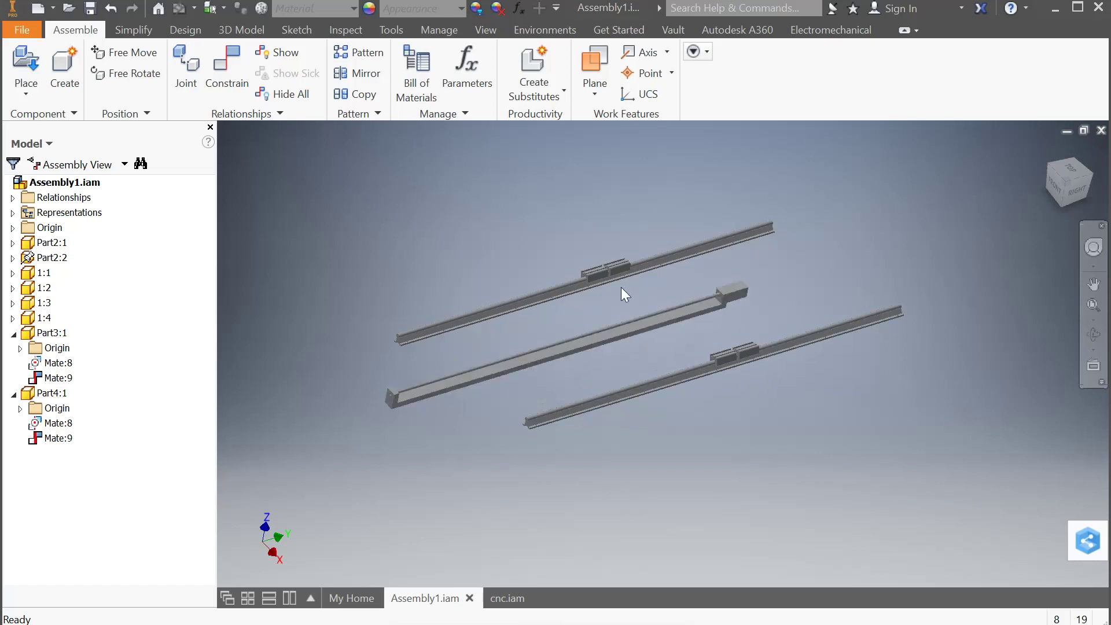
scroll(620, 287, "up", 3)
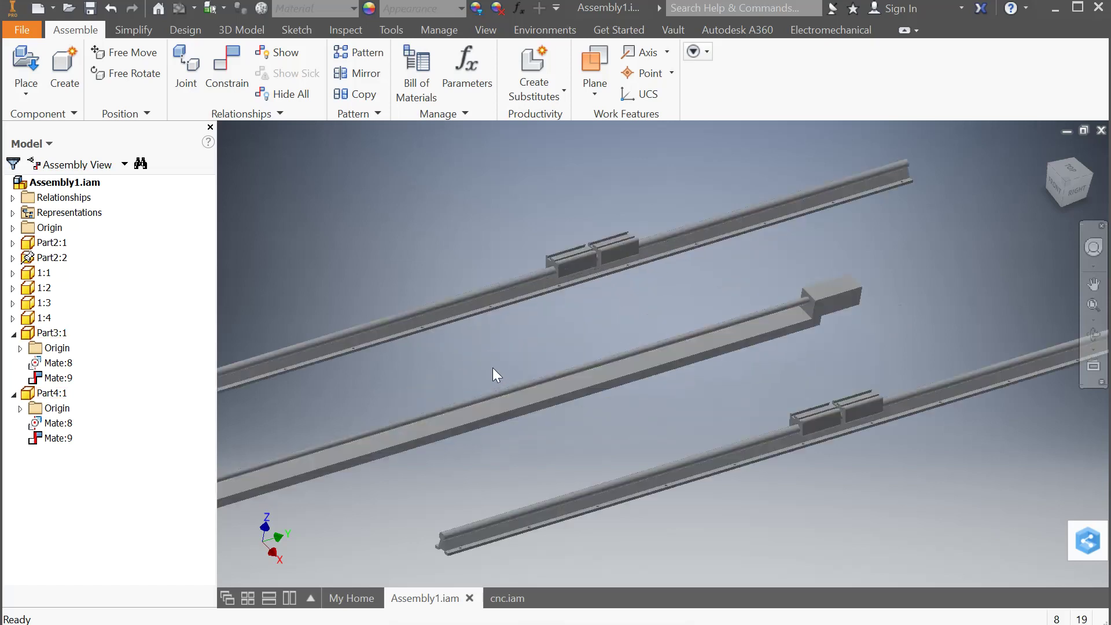
left_click(61, 61)
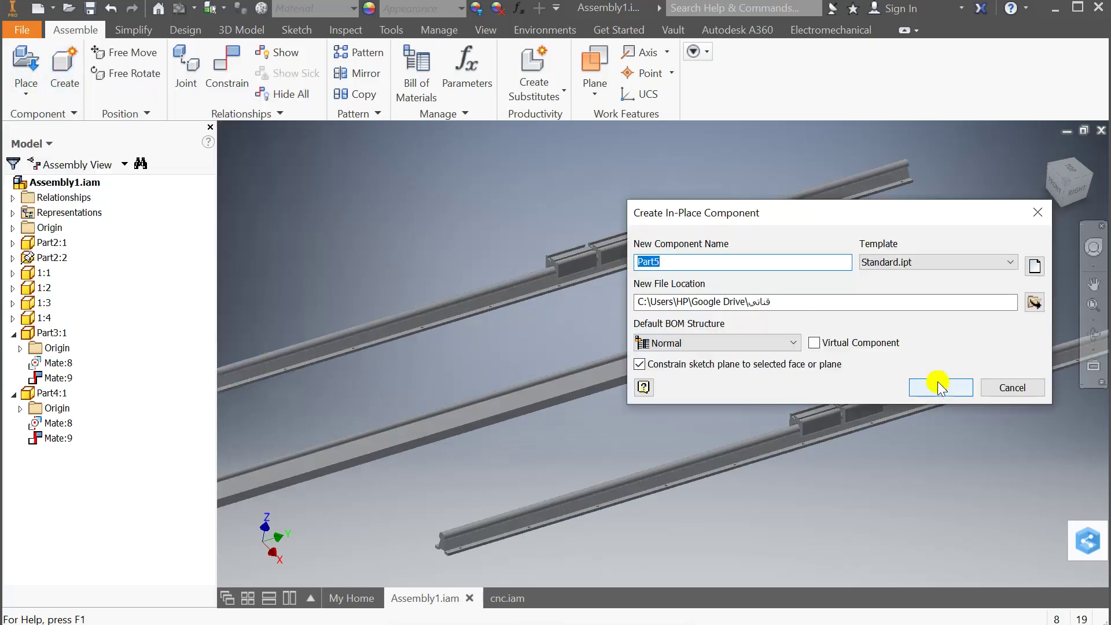
left_click(939, 386)
left_click(610, 311)
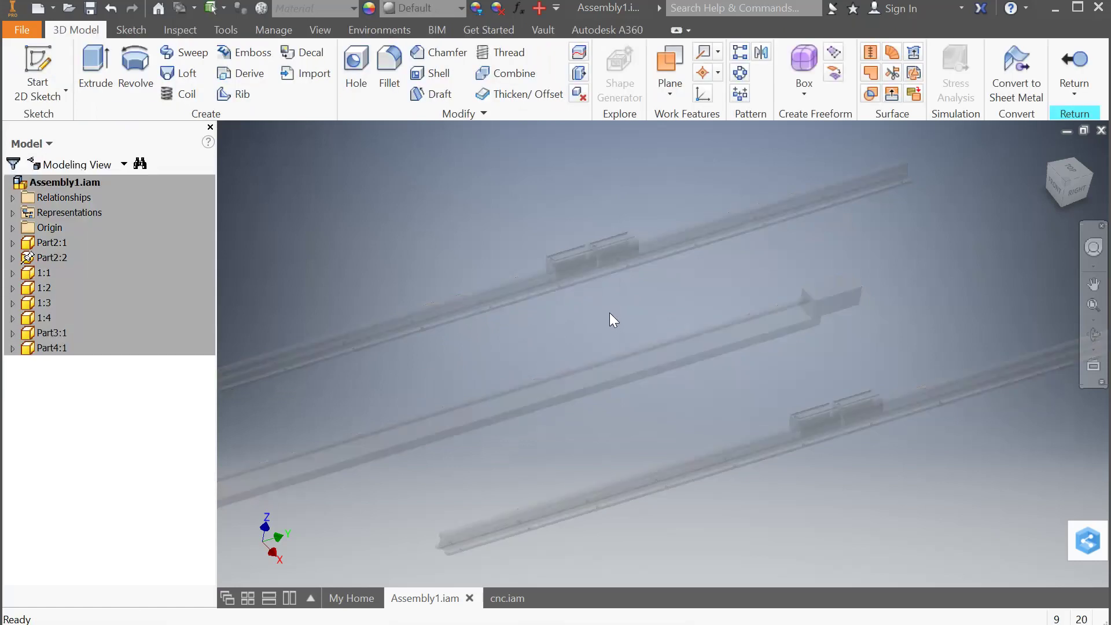
Start a sketch on Part5's origin plane perpendicular to the rails and draw a 40 mm by 40 mm rectangle away from the origin
left_click(51, 53)
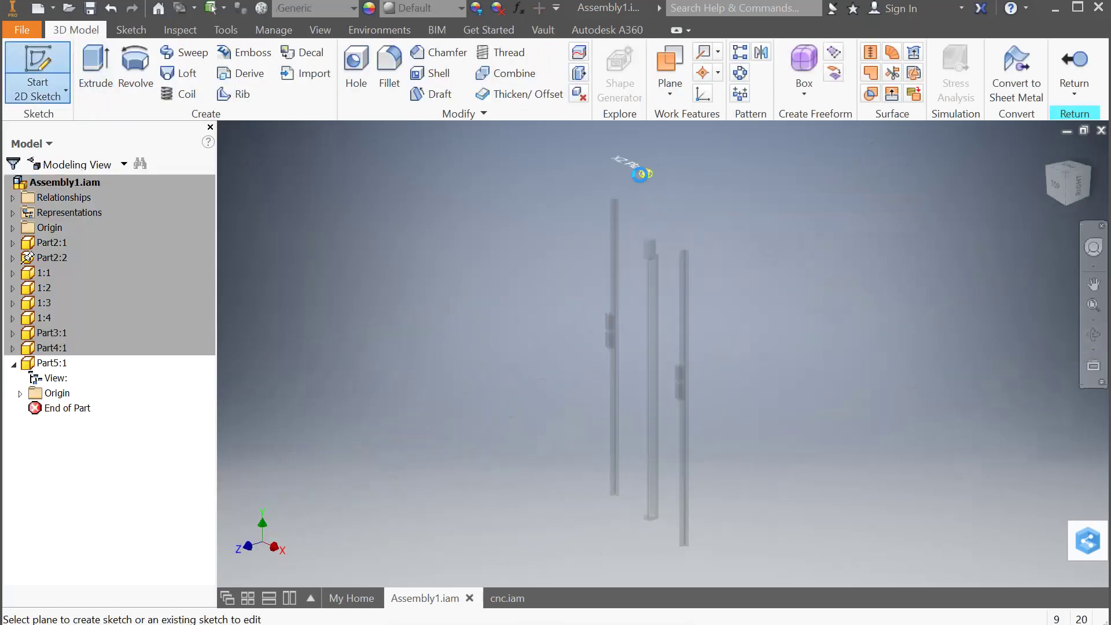
left_click(636, 171)
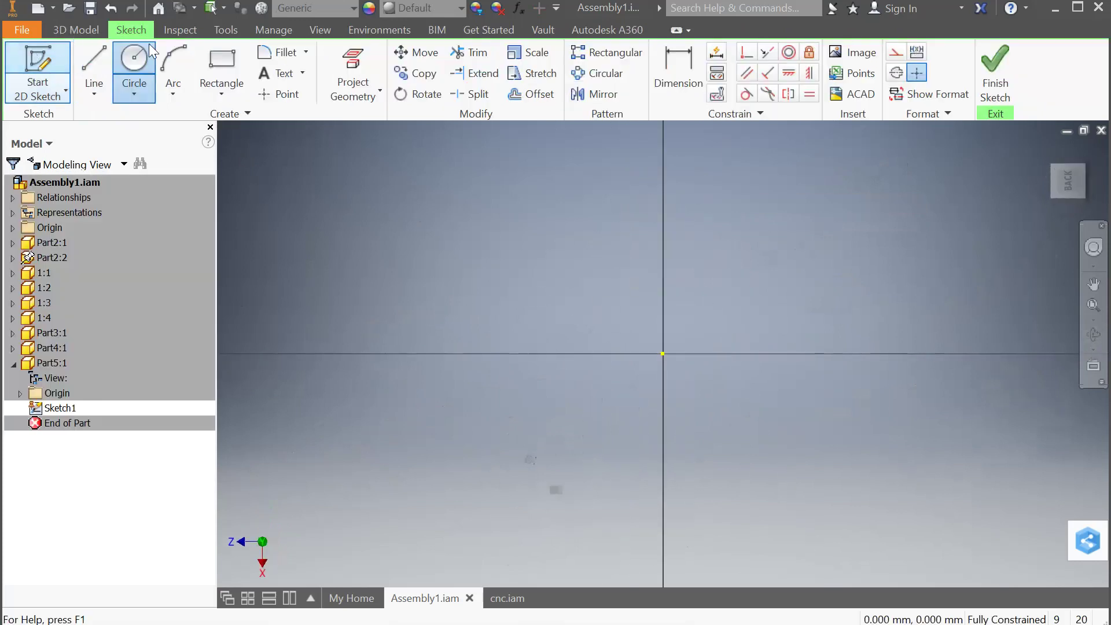
left_click(222, 64)
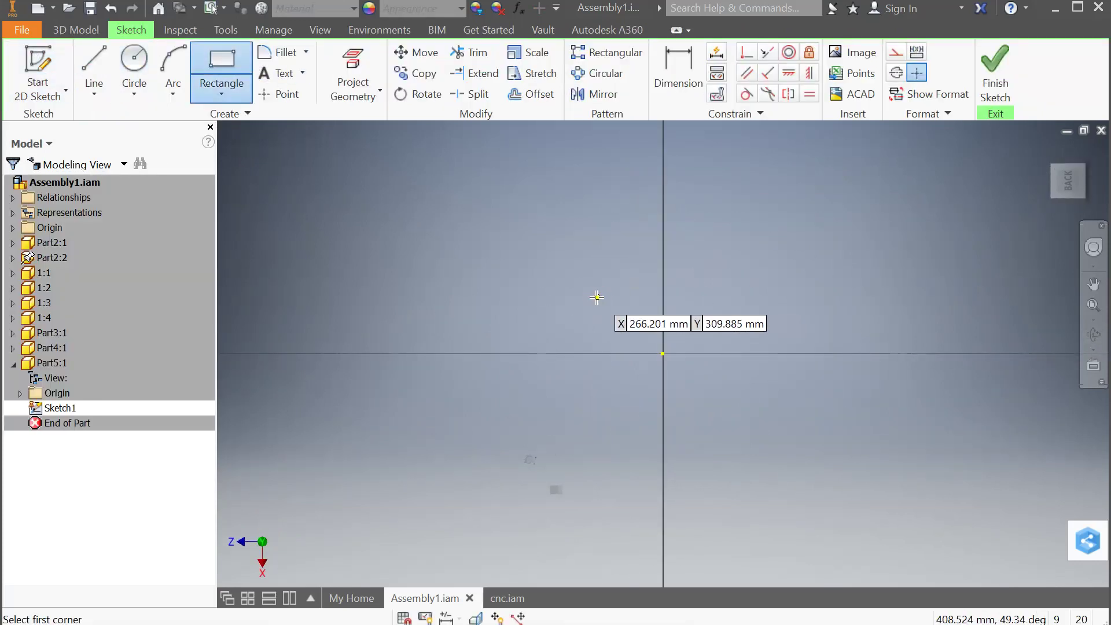
left_click(596, 297)
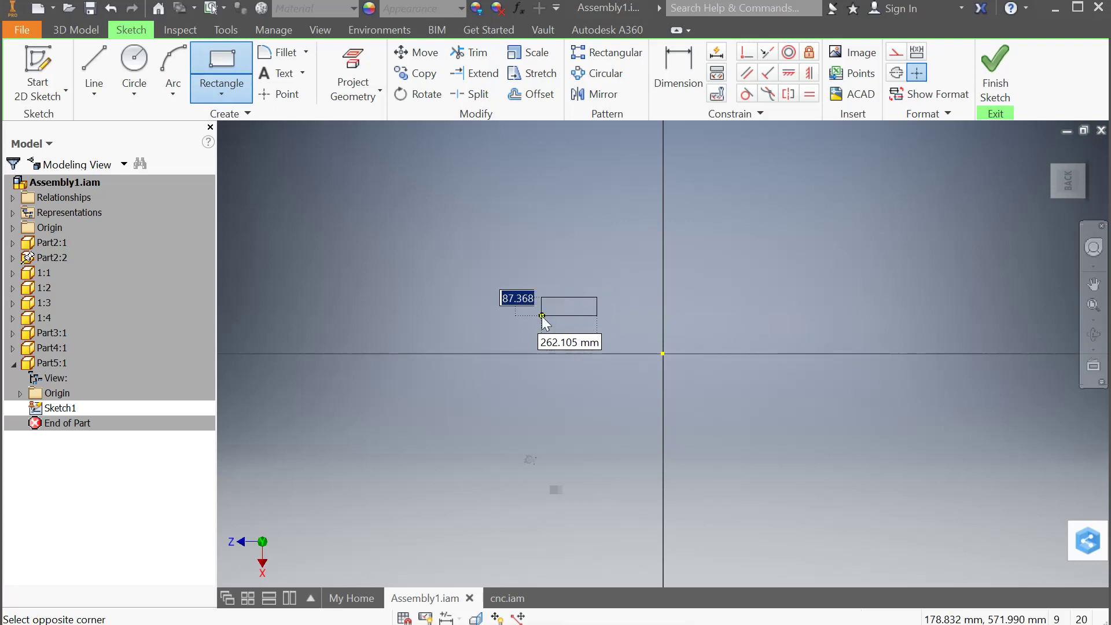
type("4")
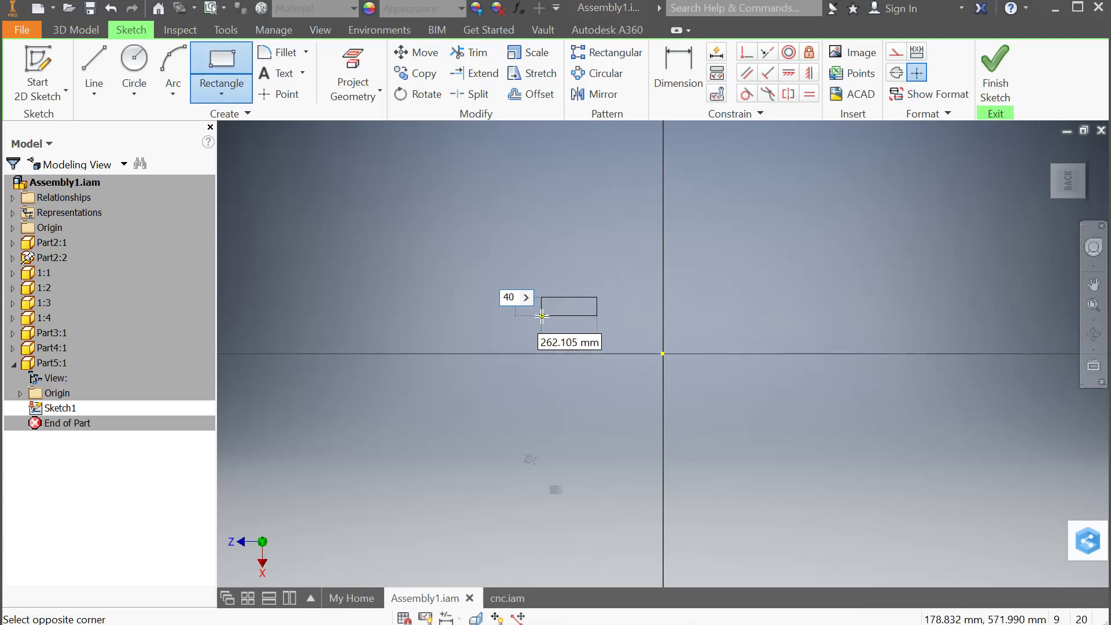
type("0")
key("Tab")
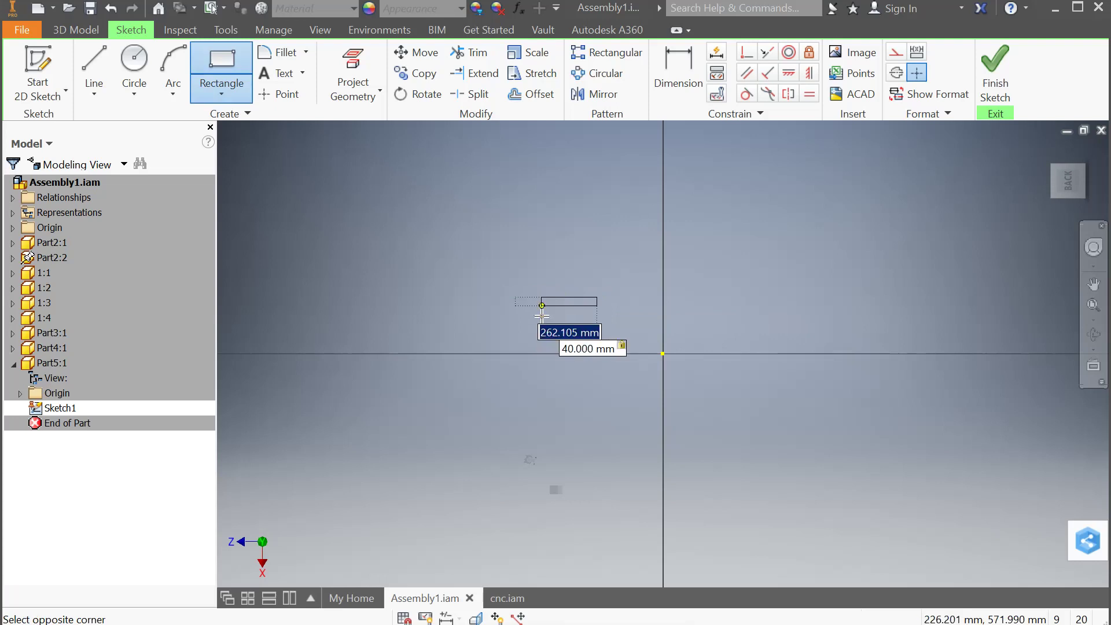
type("4")
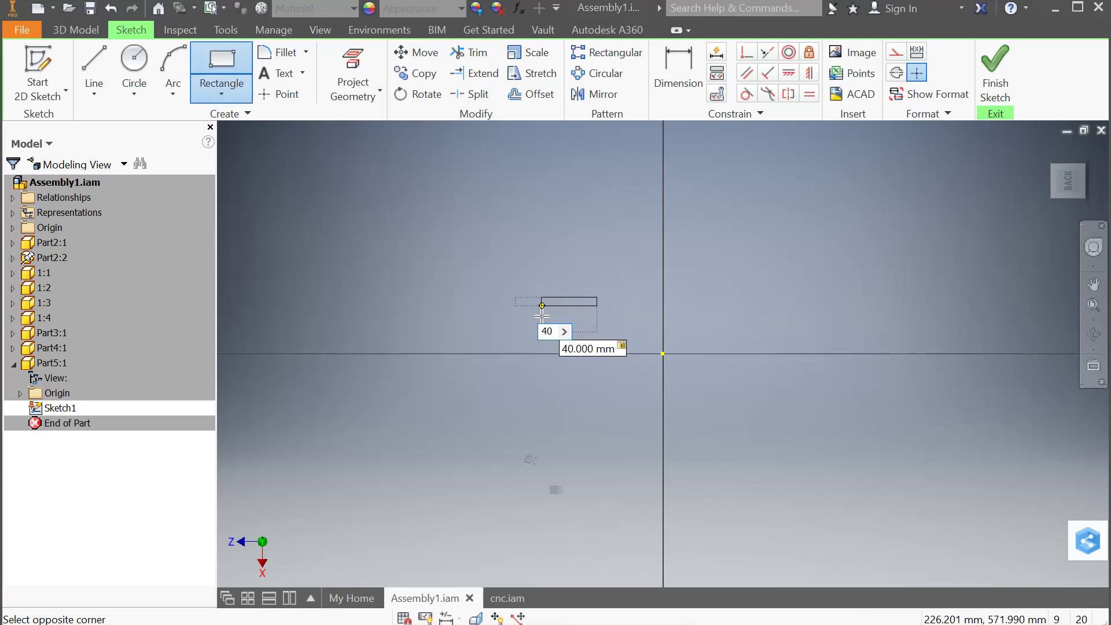
type("0")
key("Return")
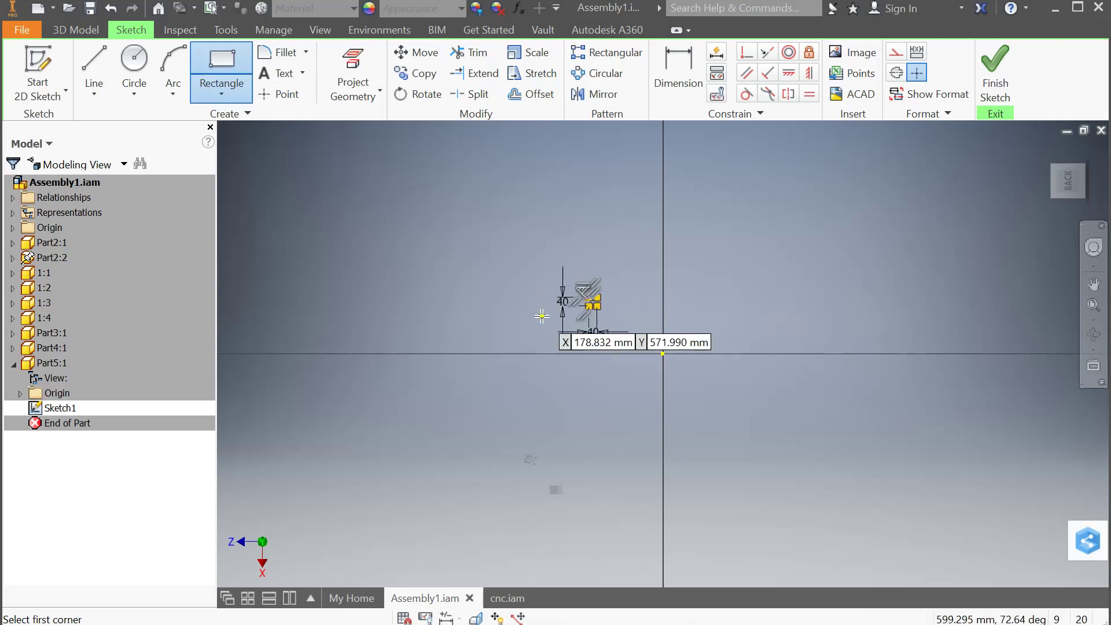
Set the rectangle's horizontal dimension to 80 mm and finish the sketch
scroll(596, 306, "down", 5)
scroll(596, 305, "up", 5)
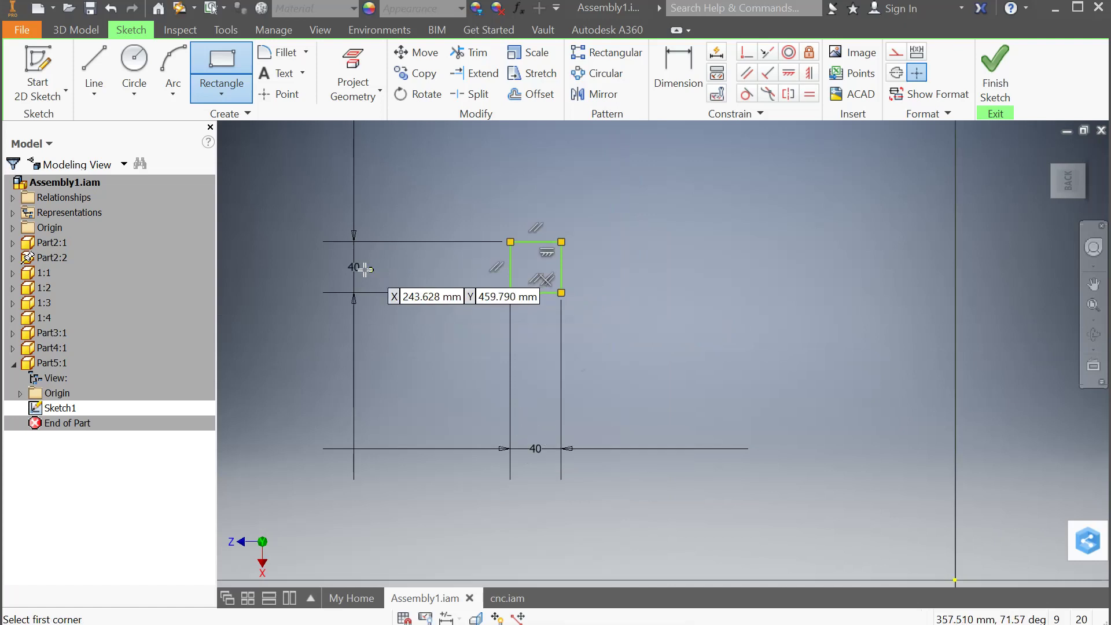
key("Escape")
double_click(536, 449)
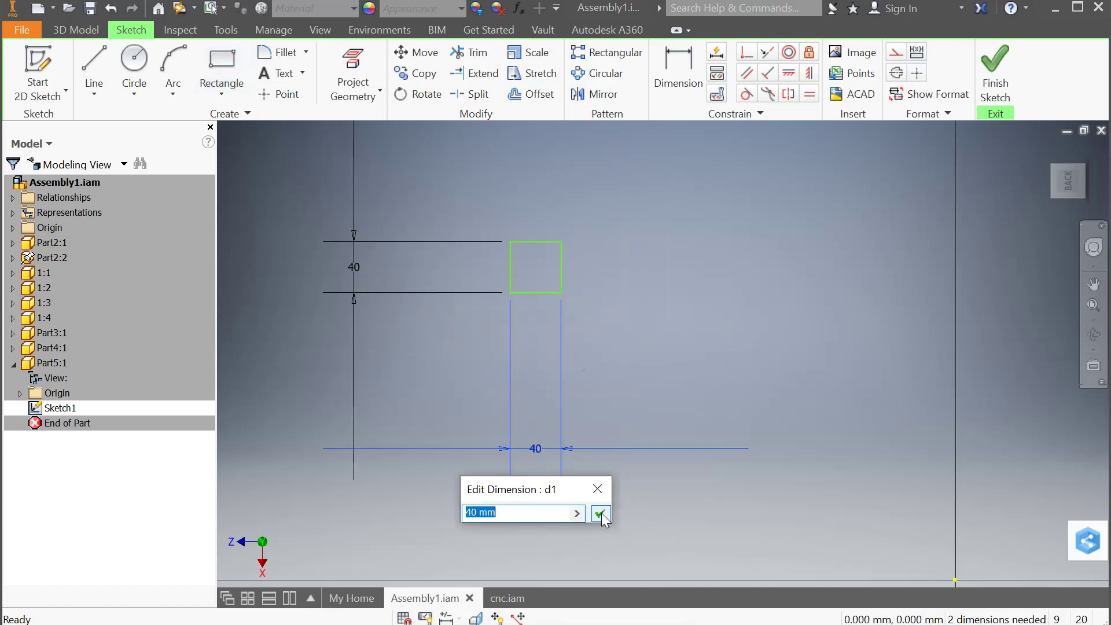
type("80")
left_click(600, 513)
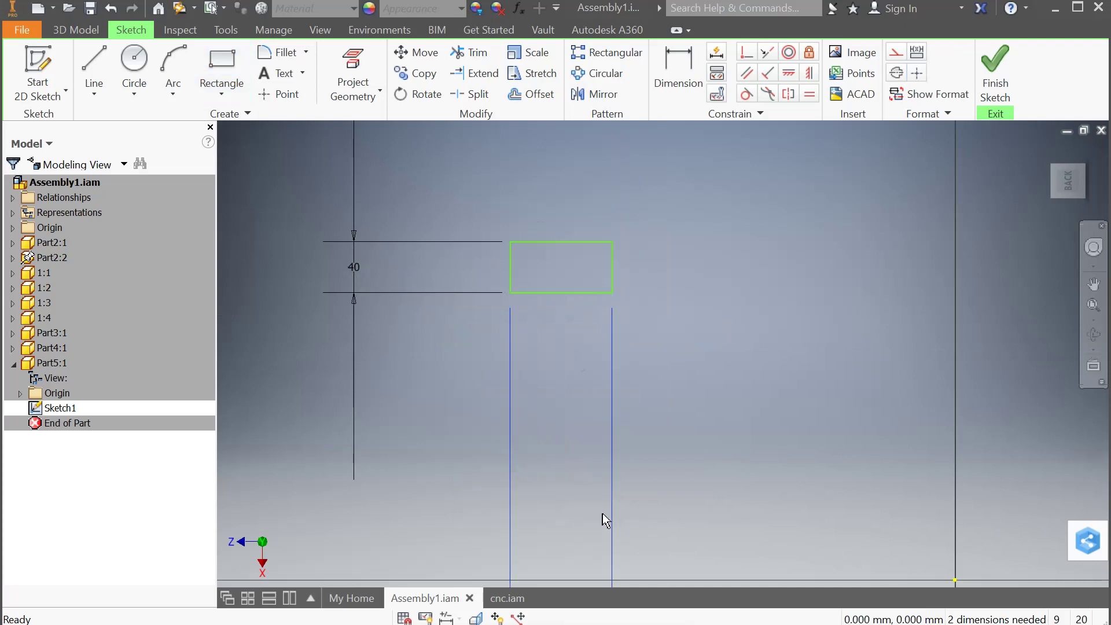
scroll(663, 437, "up", 5)
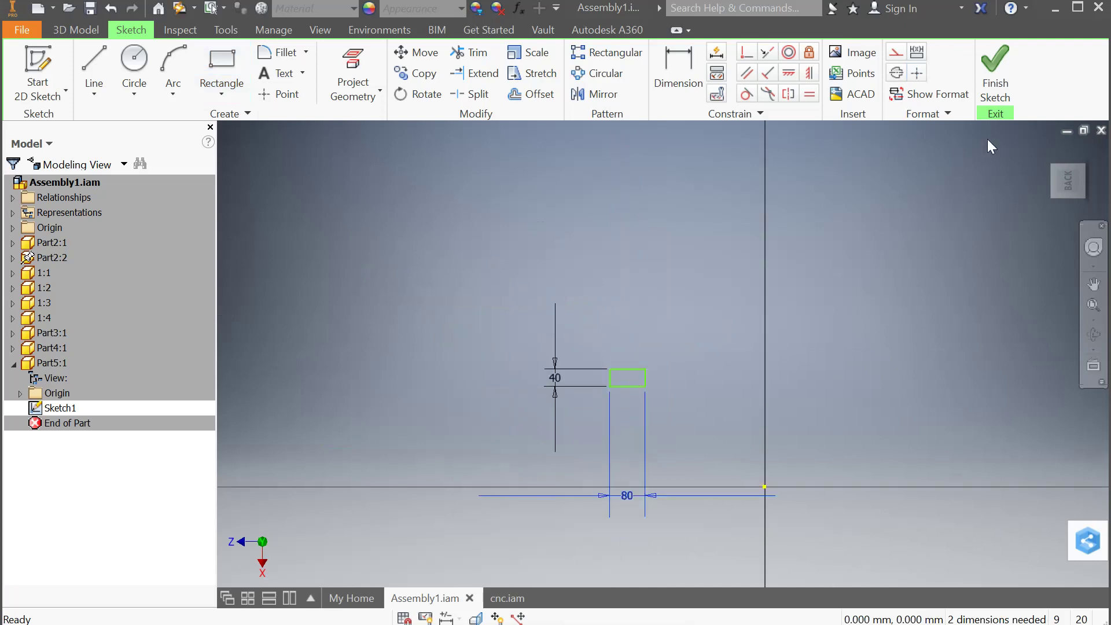
left_click(994, 72)
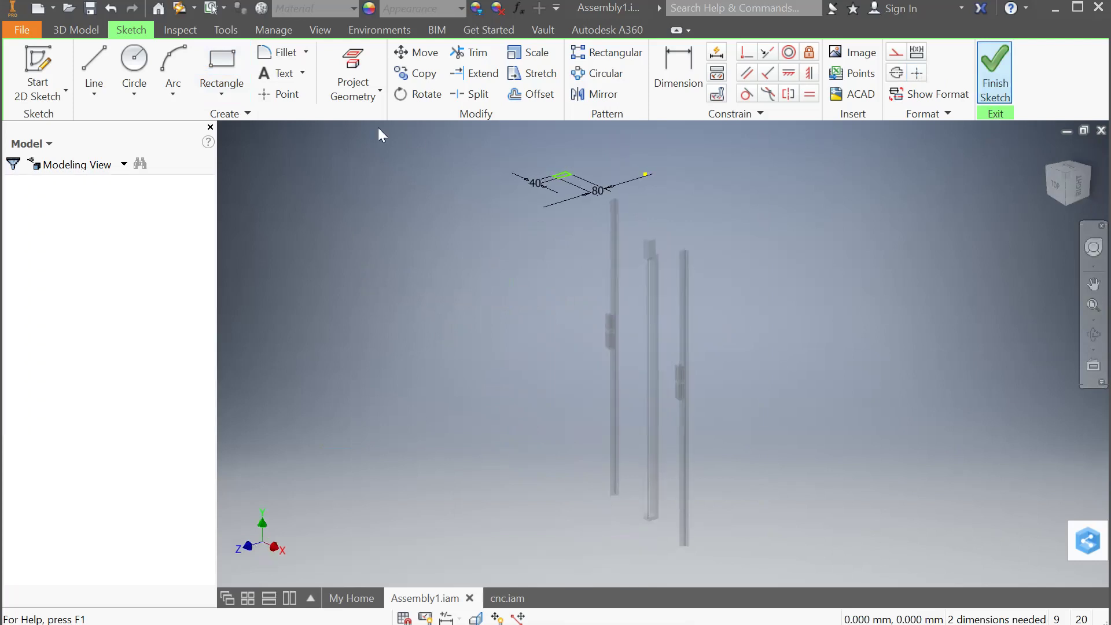
Extrude the rectangle profile 40 mm into a solid block
left_click(92, 69)
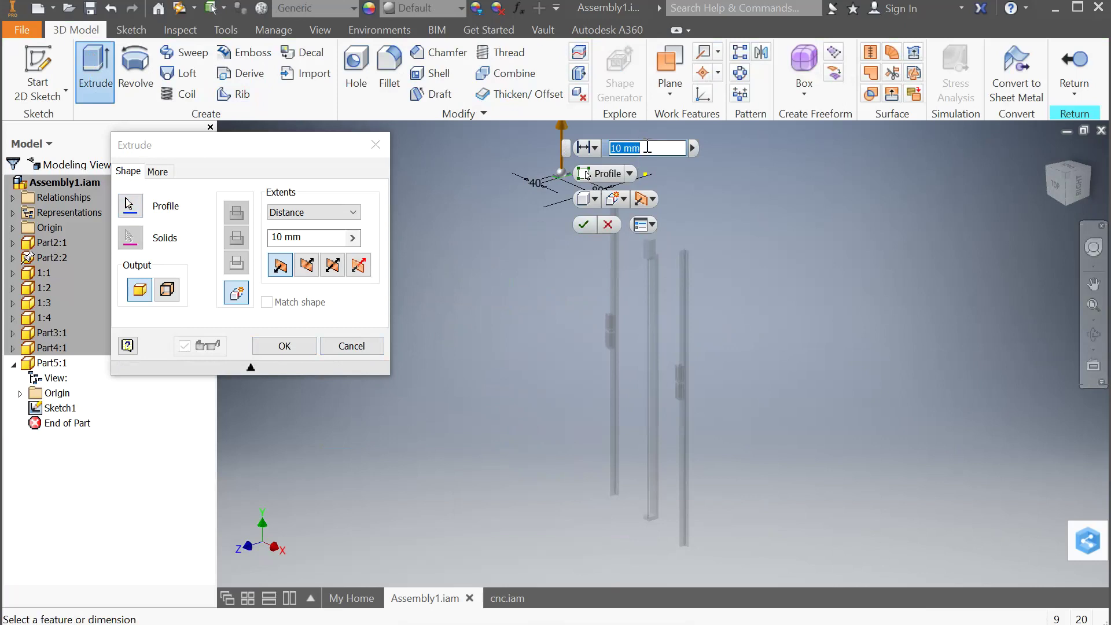
type("40")
key("Return")
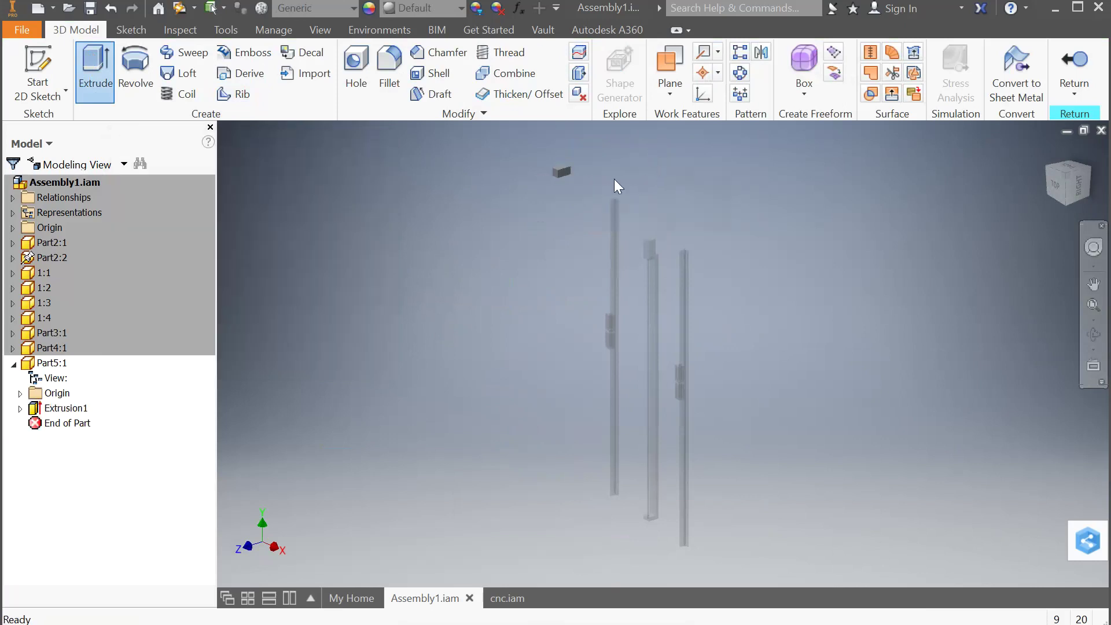
Place a 12 mm Through All hole on the block's square end face, 12 mm from the face's upper edge
scroll(568, 147, "down", 5)
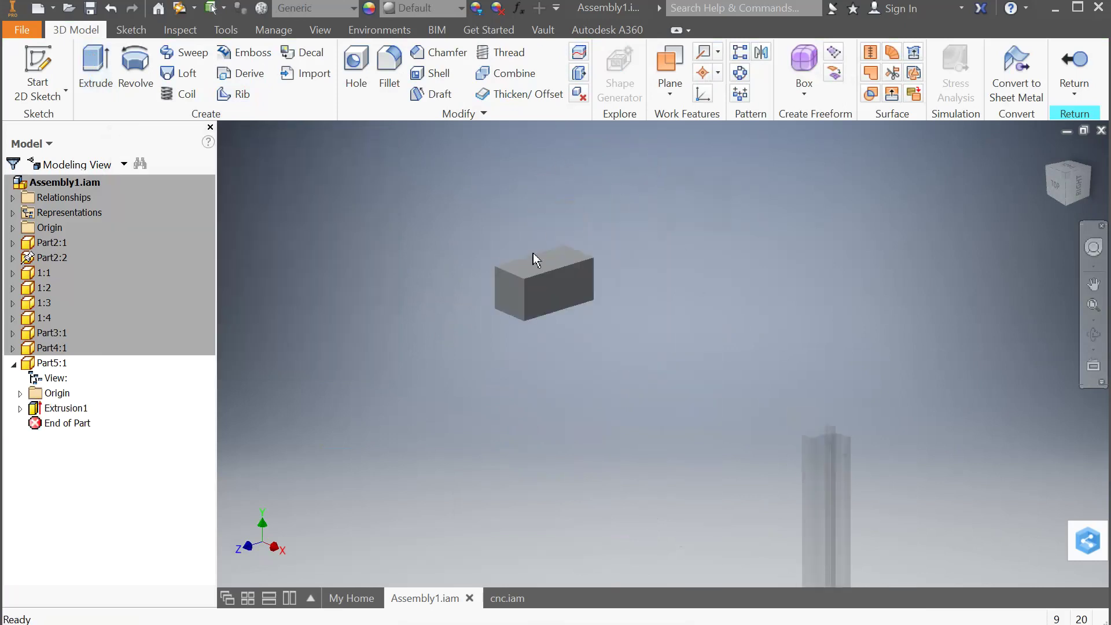
scroll(532, 252, "down", 3)
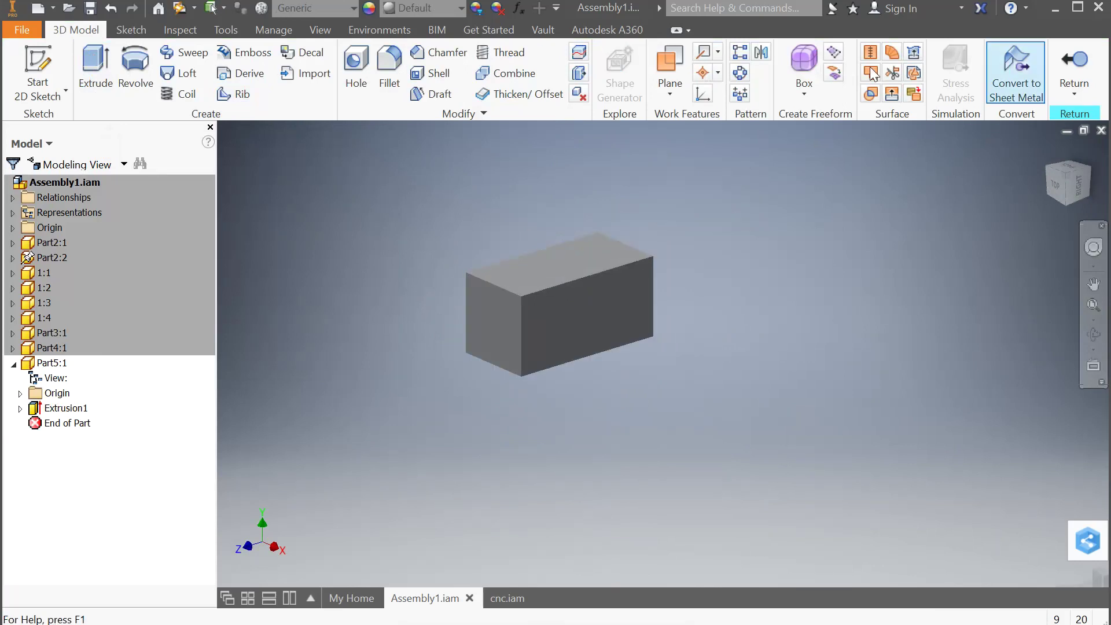
left_click(495, 309)
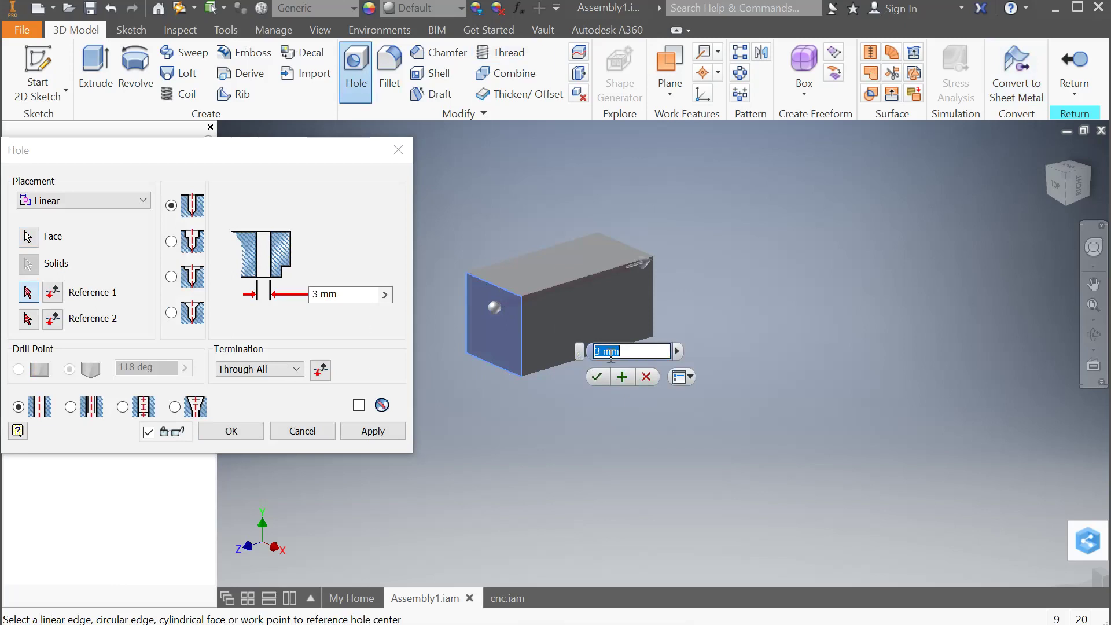
type("12")
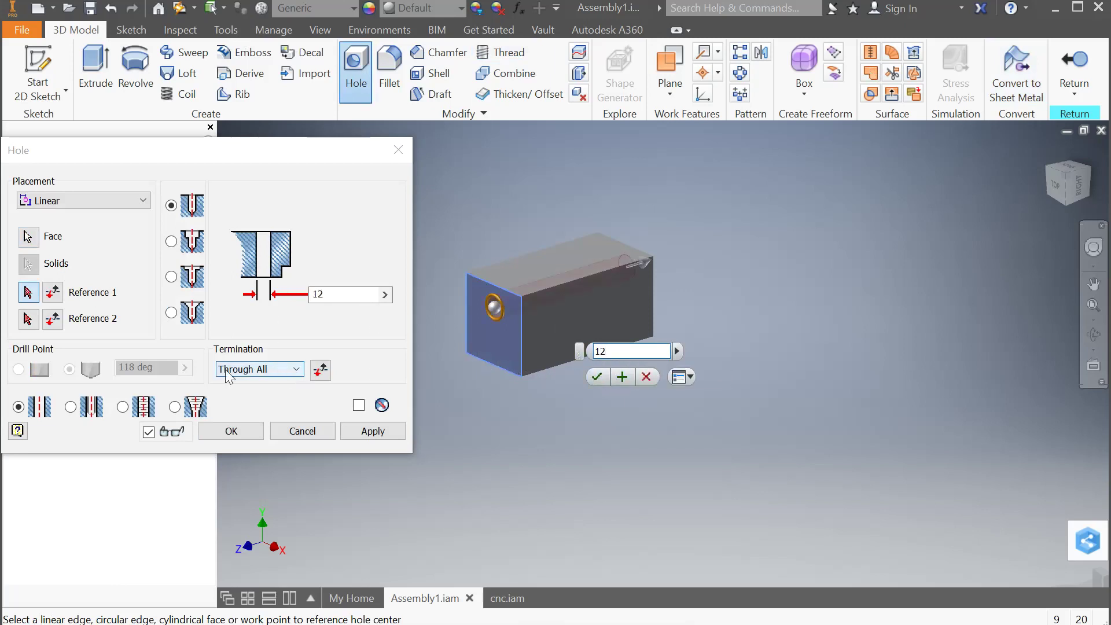
left_click(505, 295)
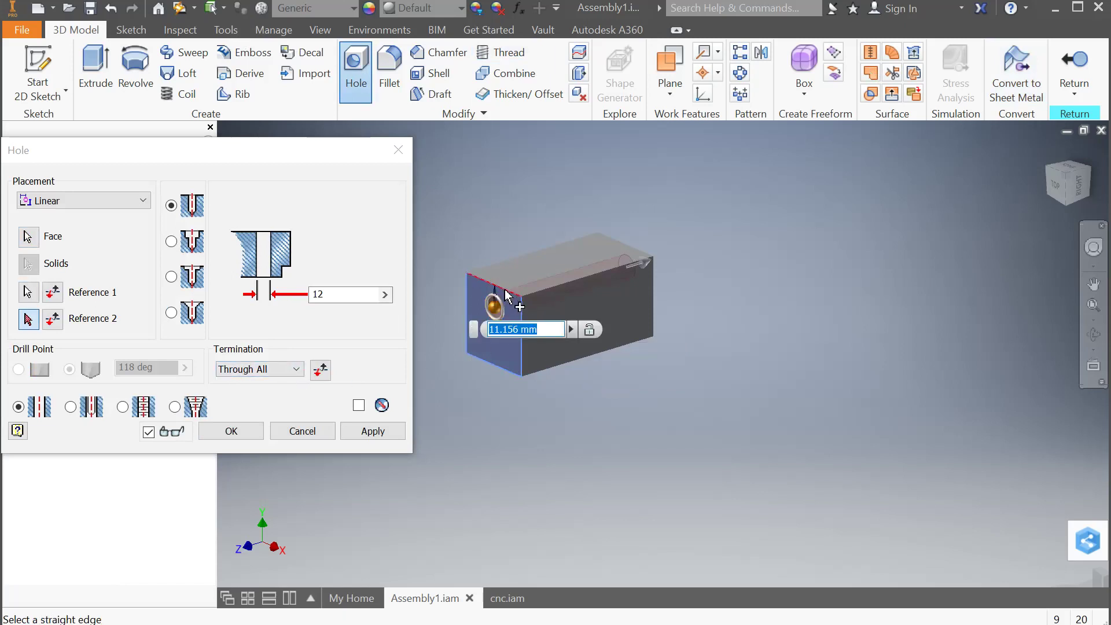
type("12")
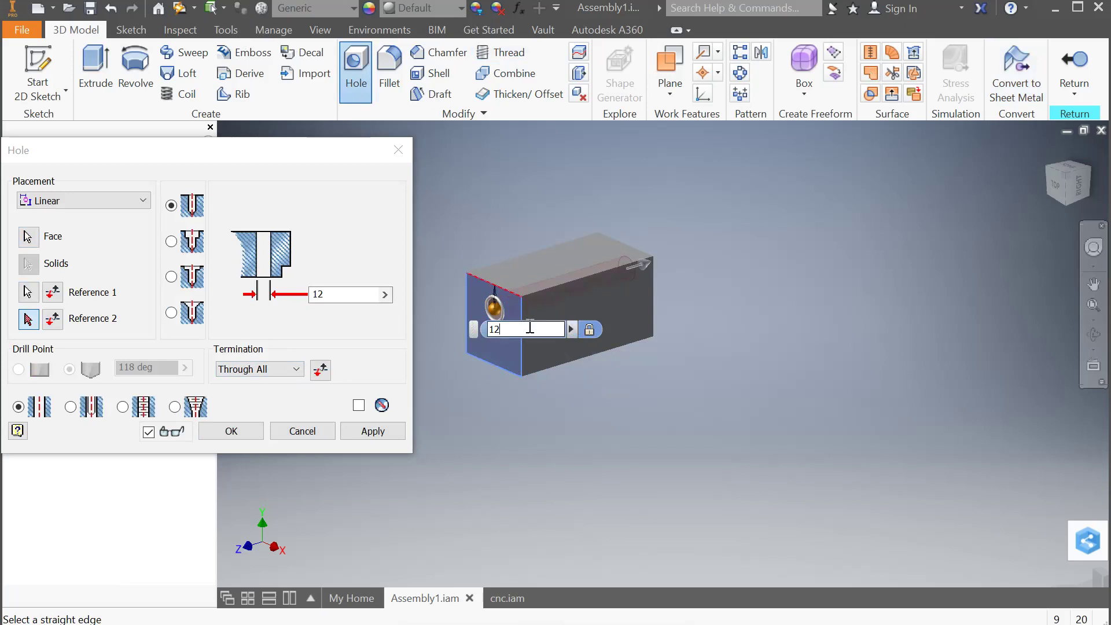
Locate the hole 20 mm from the end face's near vertical edge, apply it, and return to the assembly
left_click(522, 353)
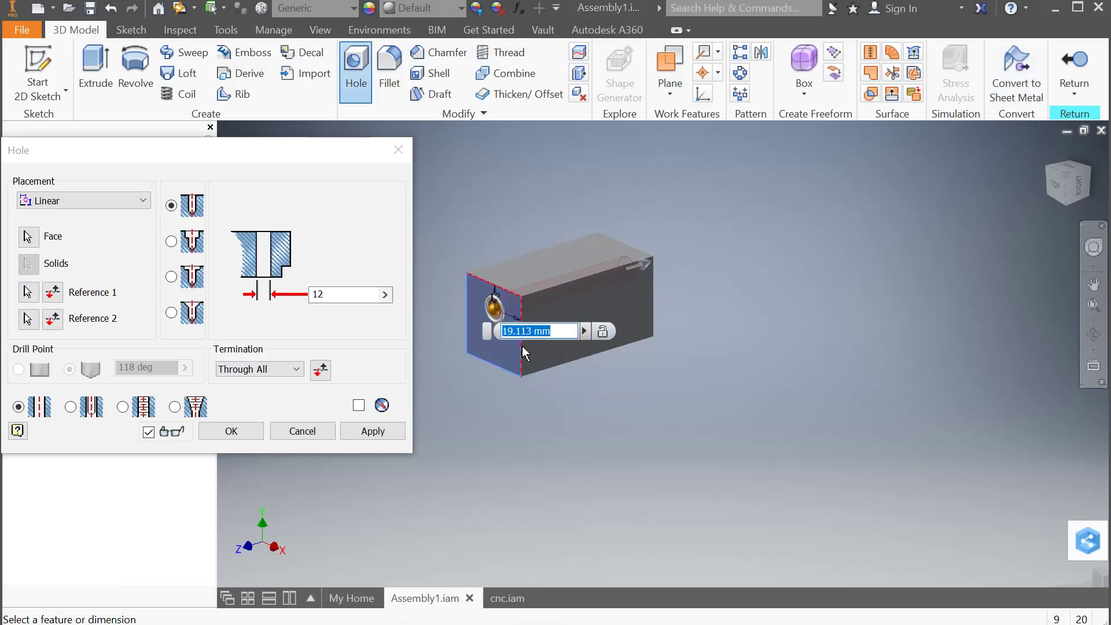
type("20")
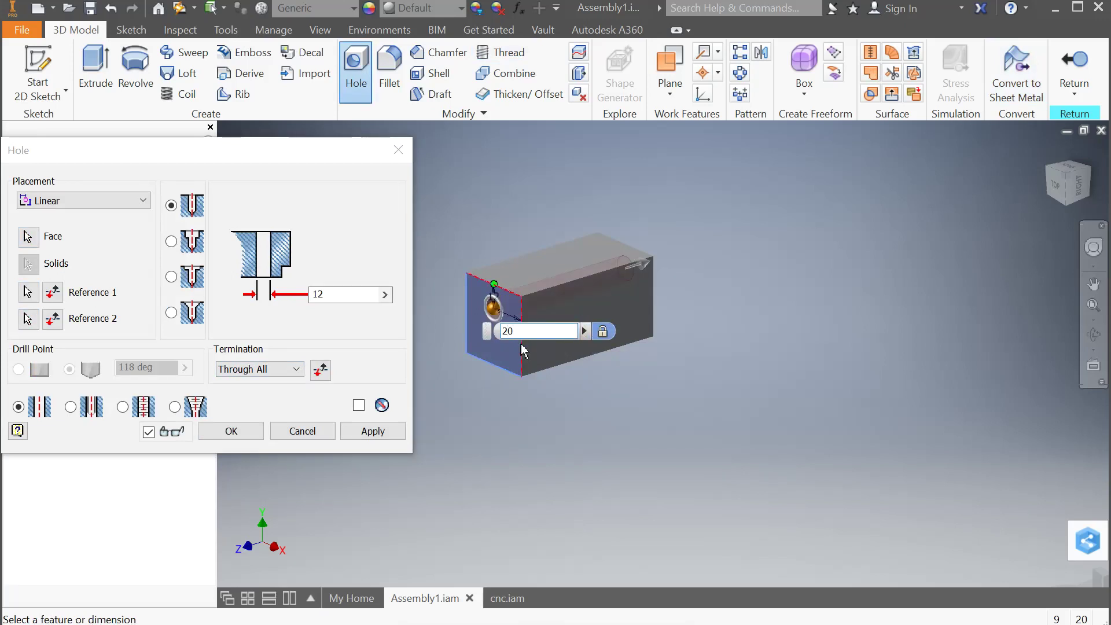
left_click(366, 437)
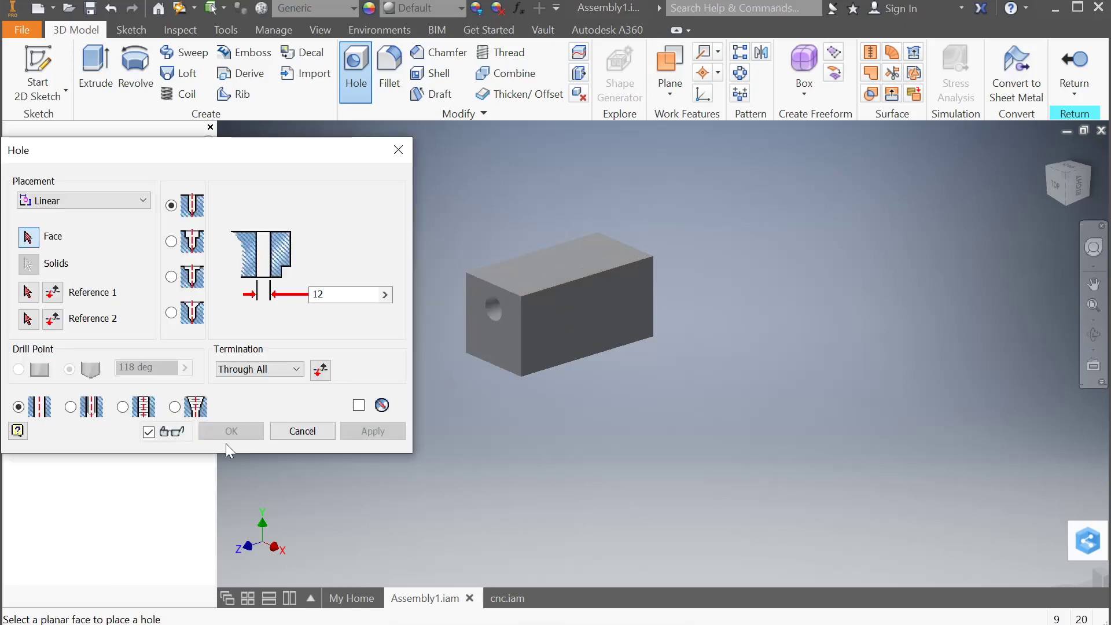
left_click(317, 428)
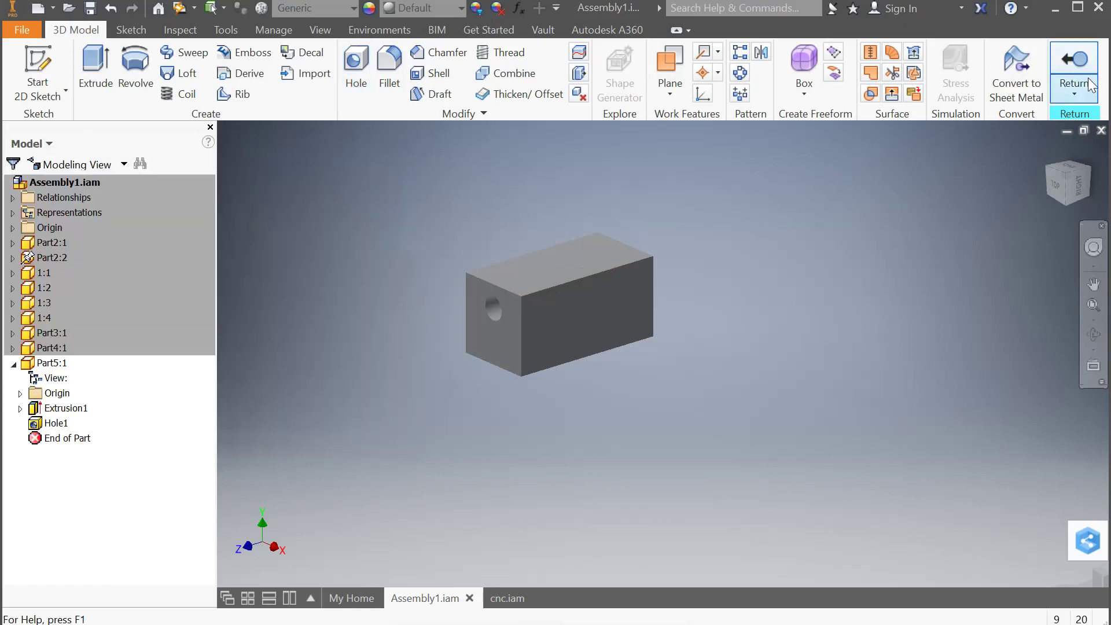
left_click(1074, 62)
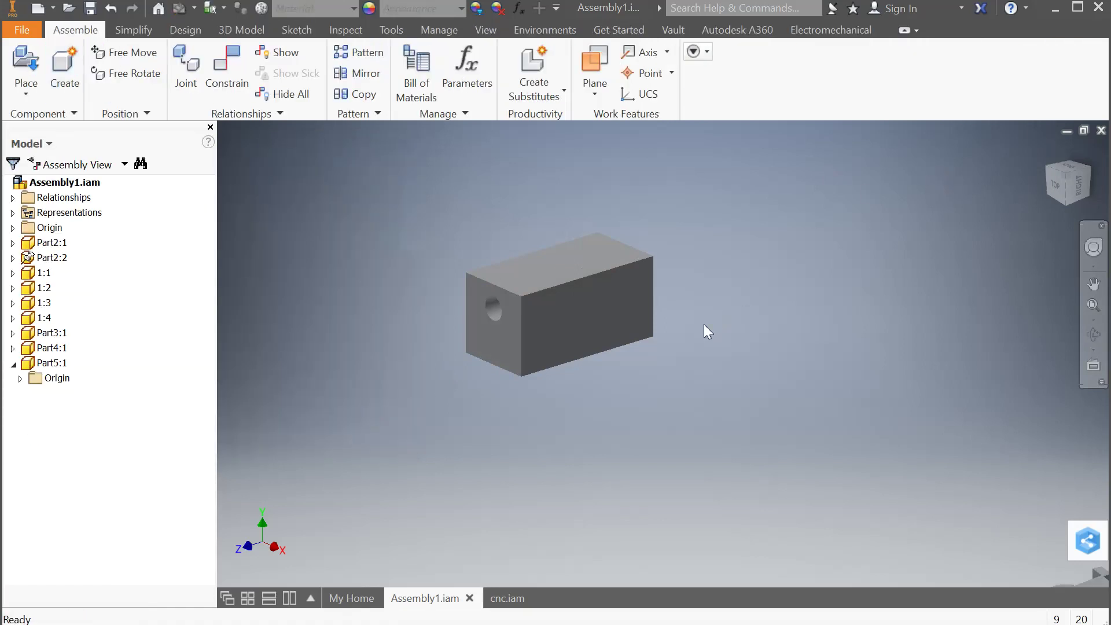
Move the Part5 block down beside the Part3 bar, between the two rails
scroll(758, 384, "down", 5)
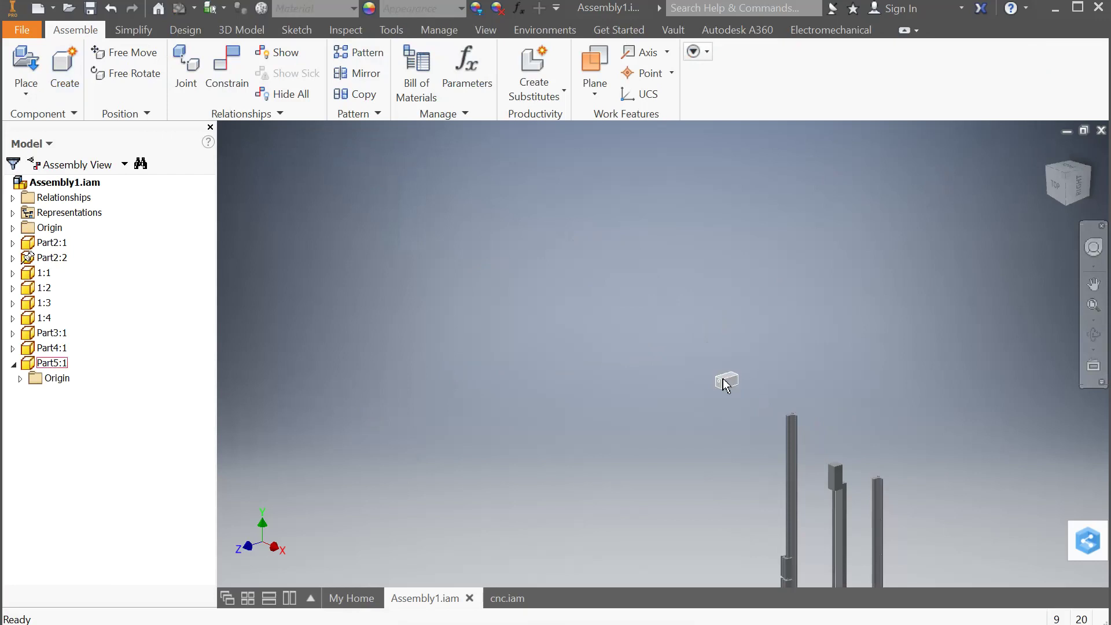
left_click_drag(725, 385, 809, 518)
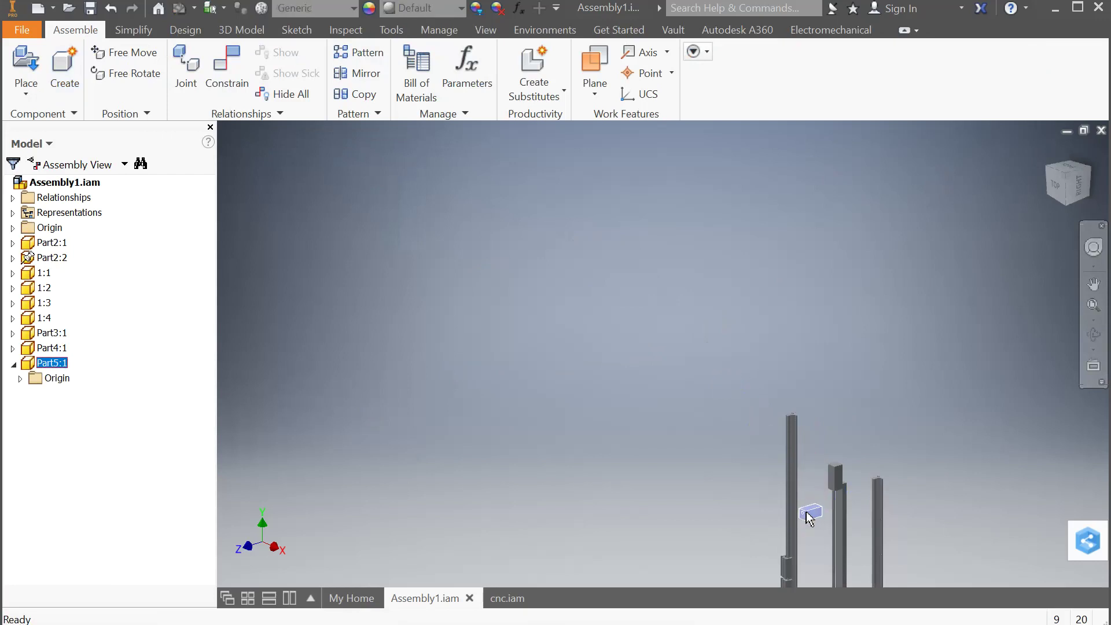
scroll(816, 445, "up", 5)
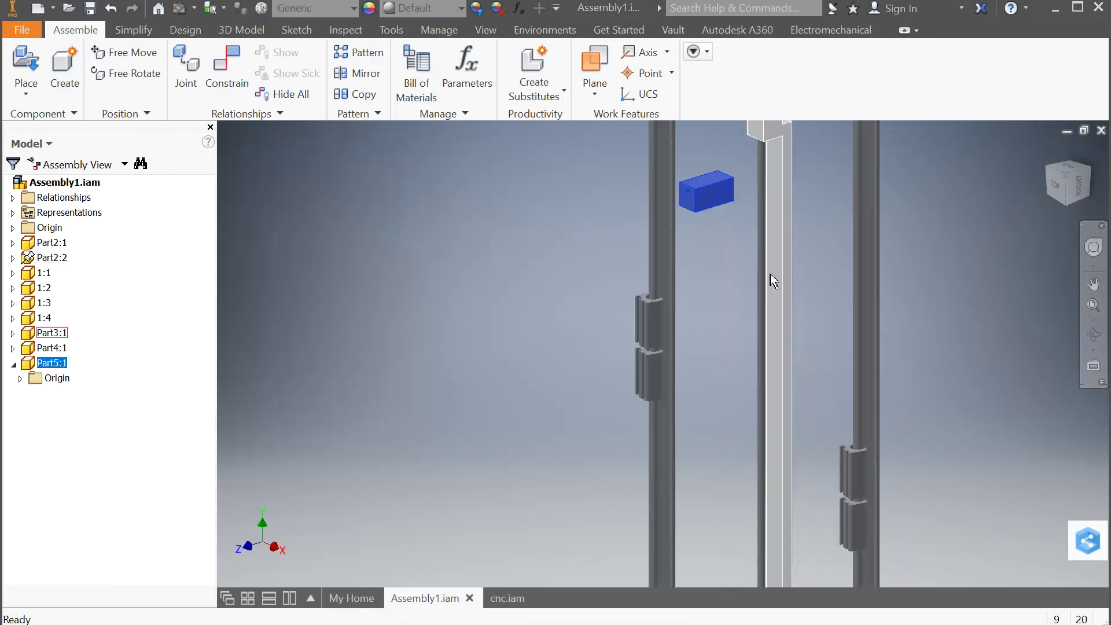
scroll(723, 162, "up", 3)
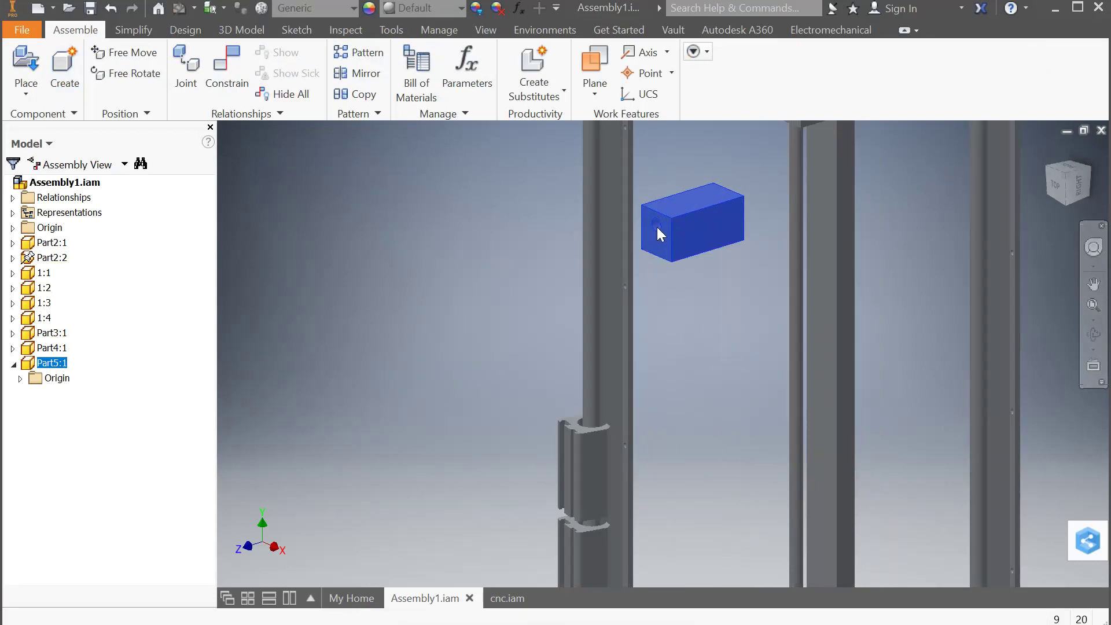
Mate the axis of the block's hole to the axis of the rod on the Part3 bar with 0 mm offset
key("c")
left_click_drag(879, 32, 354, 43)
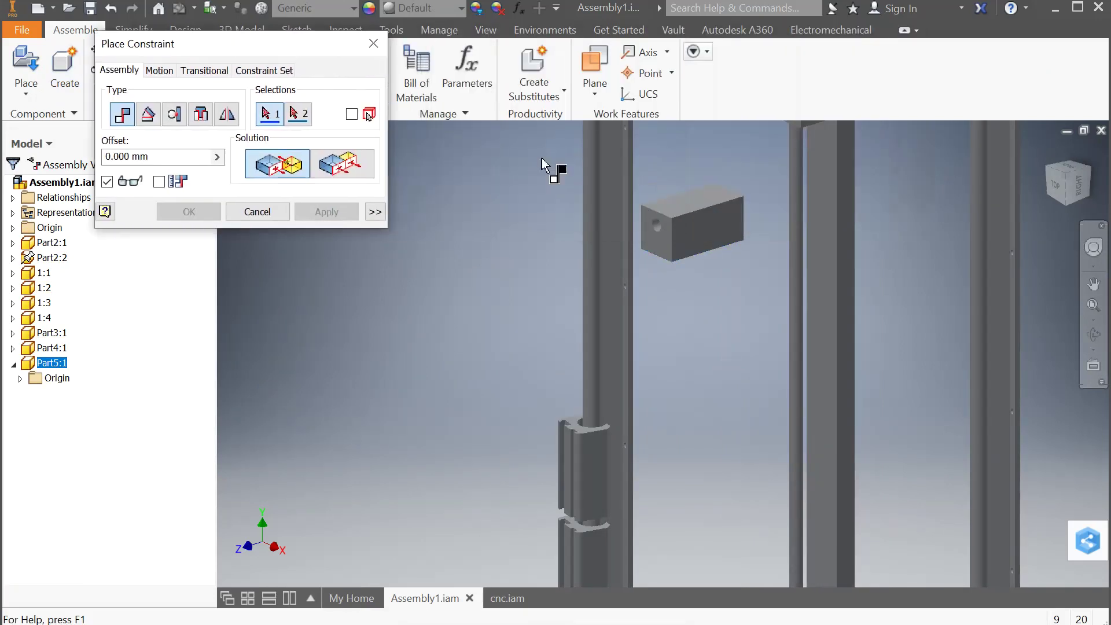
scroll(655, 228, "up", 3)
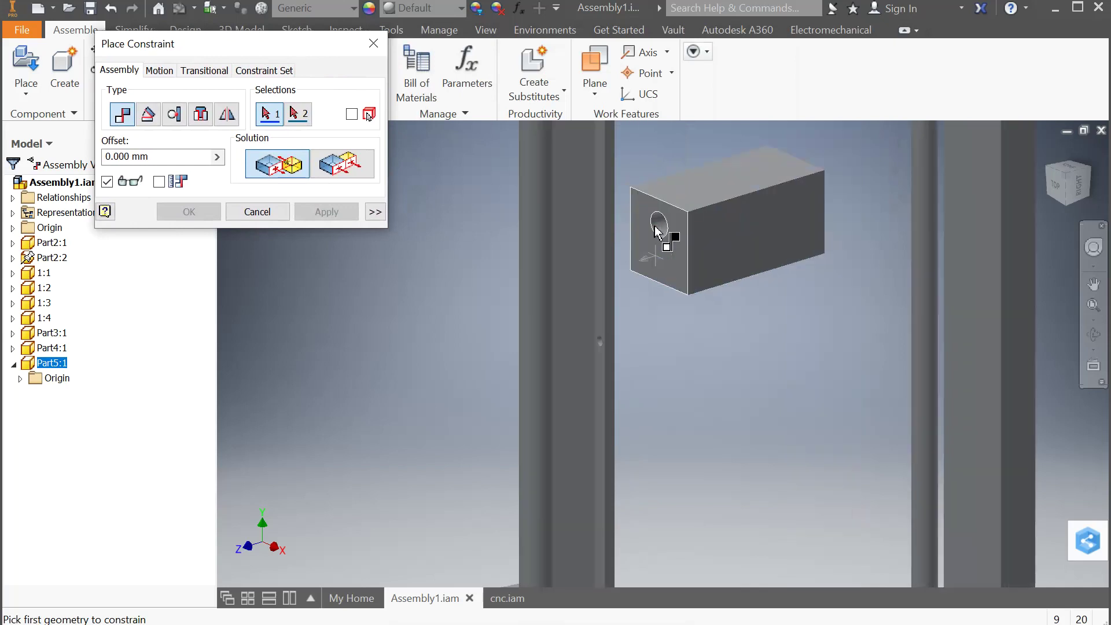
scroll(655, 228, "up", 2)
left_click(658, 220)
scroll(659, 246, "down", 4)
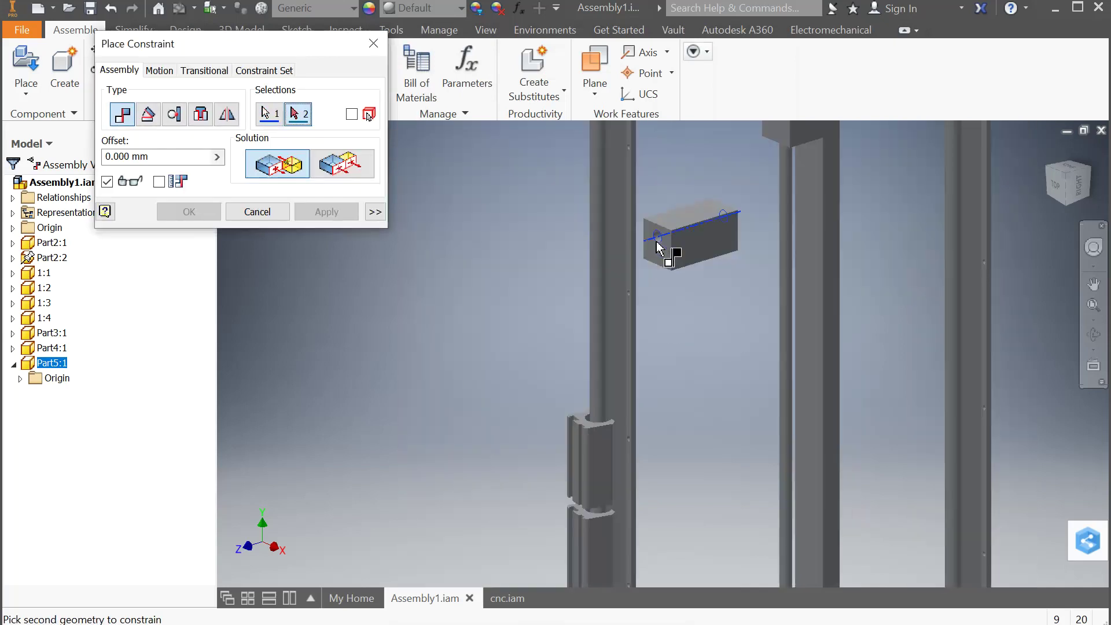
scroll(658, 246, "down", 2)
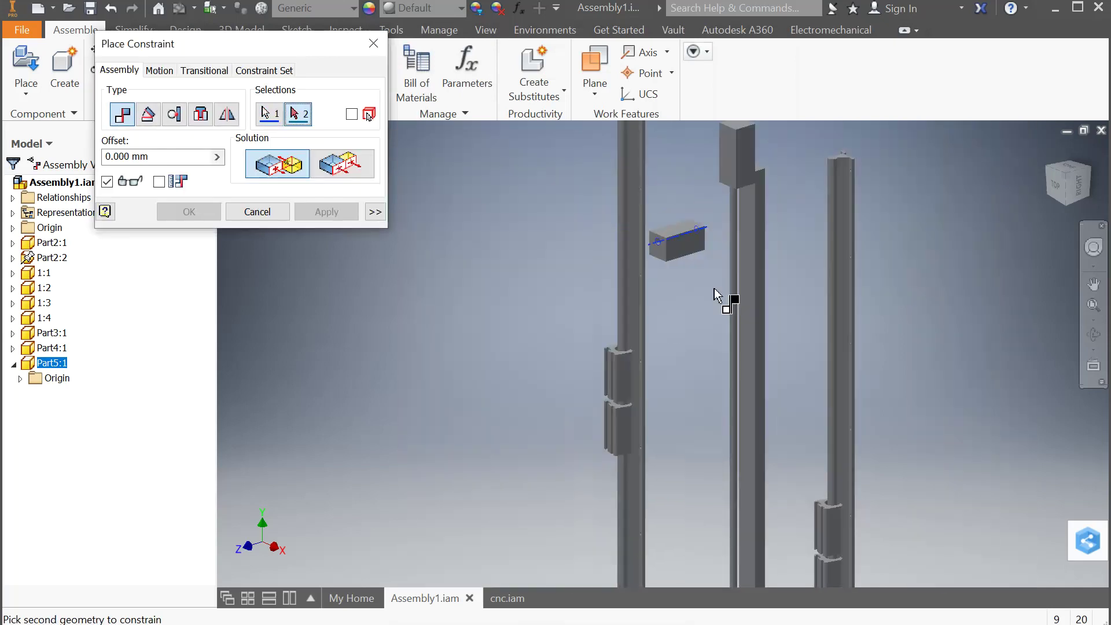
left_click(733, 359)
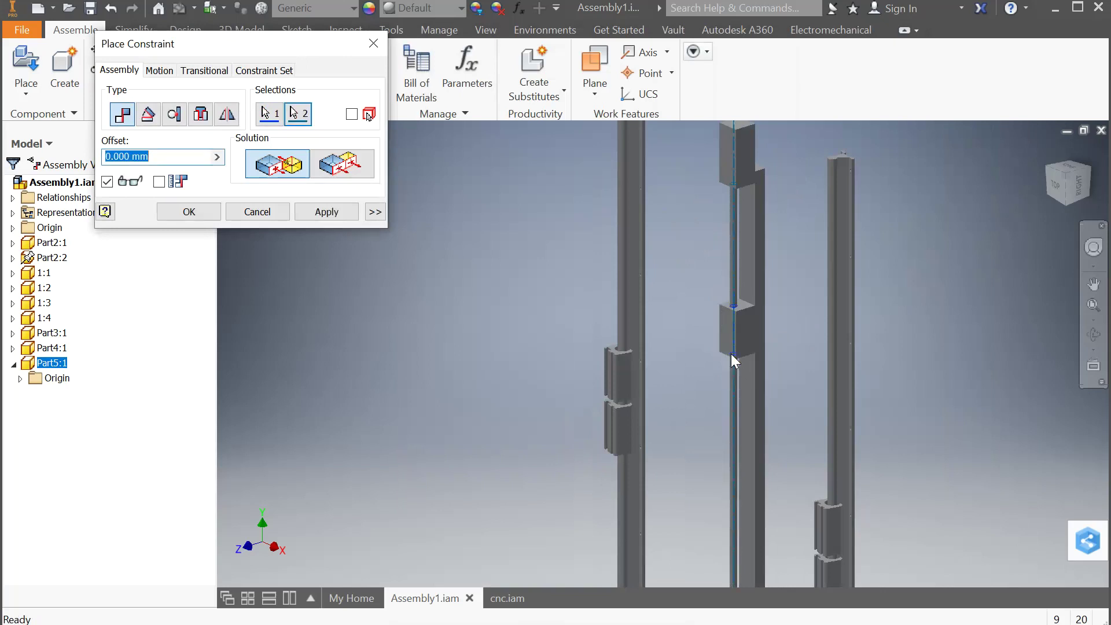
left_click(322, 215)
scroll(758, 323, "up", 4)
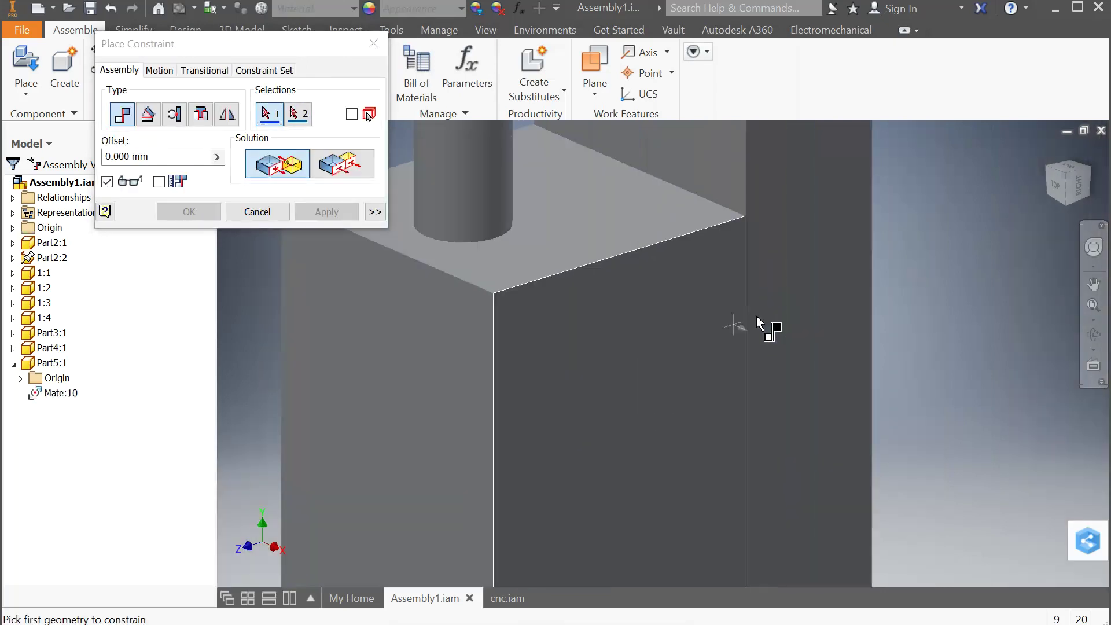
scroll(756, 324, "down", 2)
left_click(372, 42)
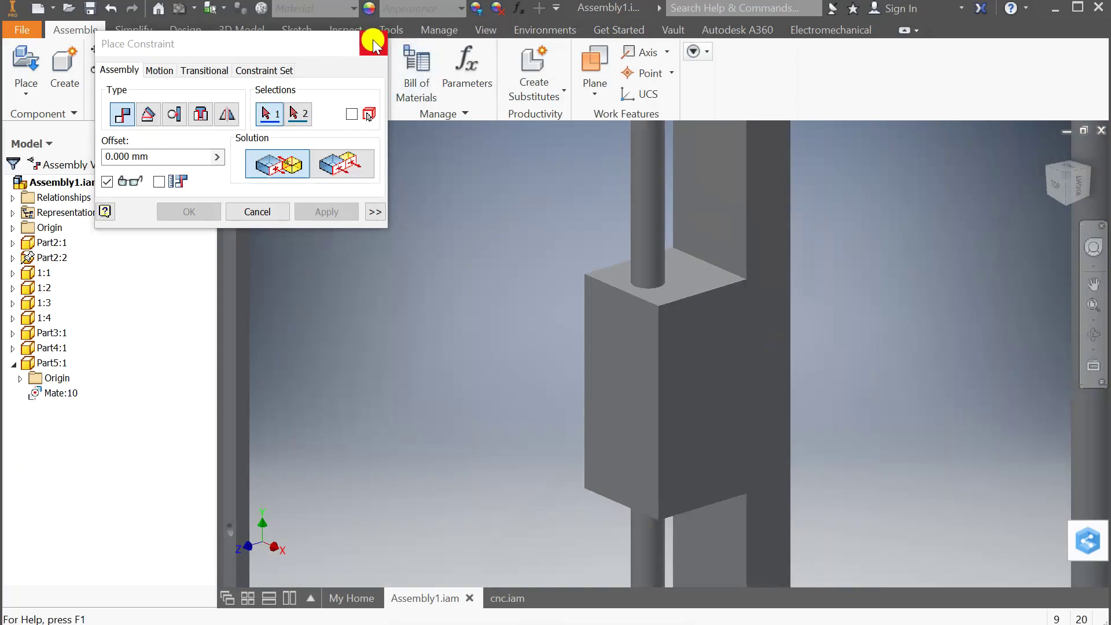
Slide the Part5 block a short distance up the rod to try out its movement
left_click(643, 418)
left_click_drag(643, 418, 678, 360)
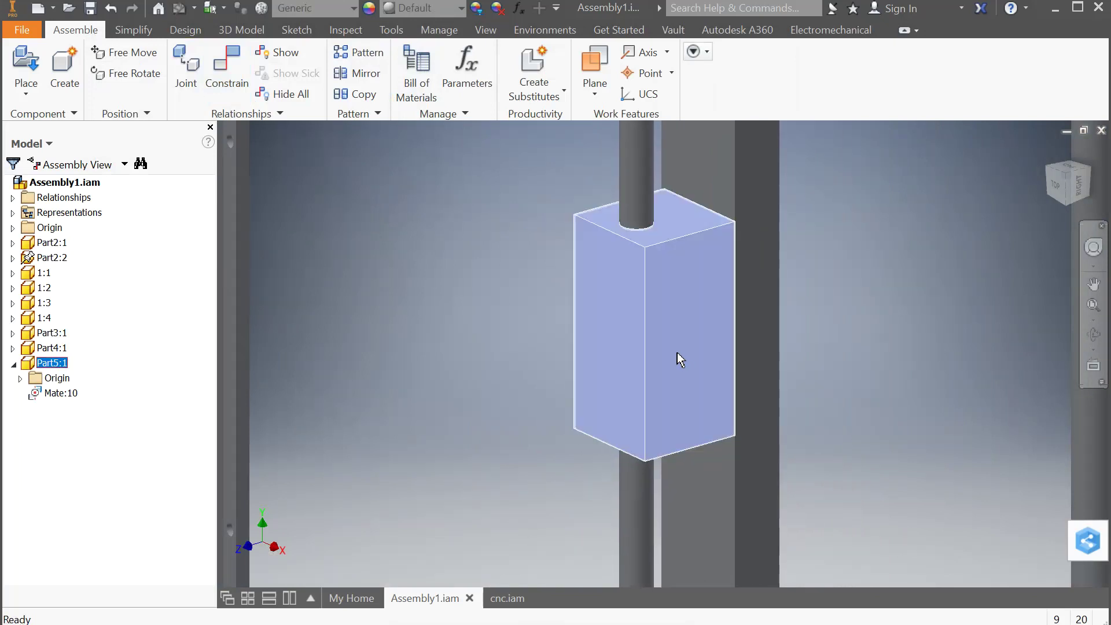
scroll(677, 352, "down", 5)
left_click(675, 346)
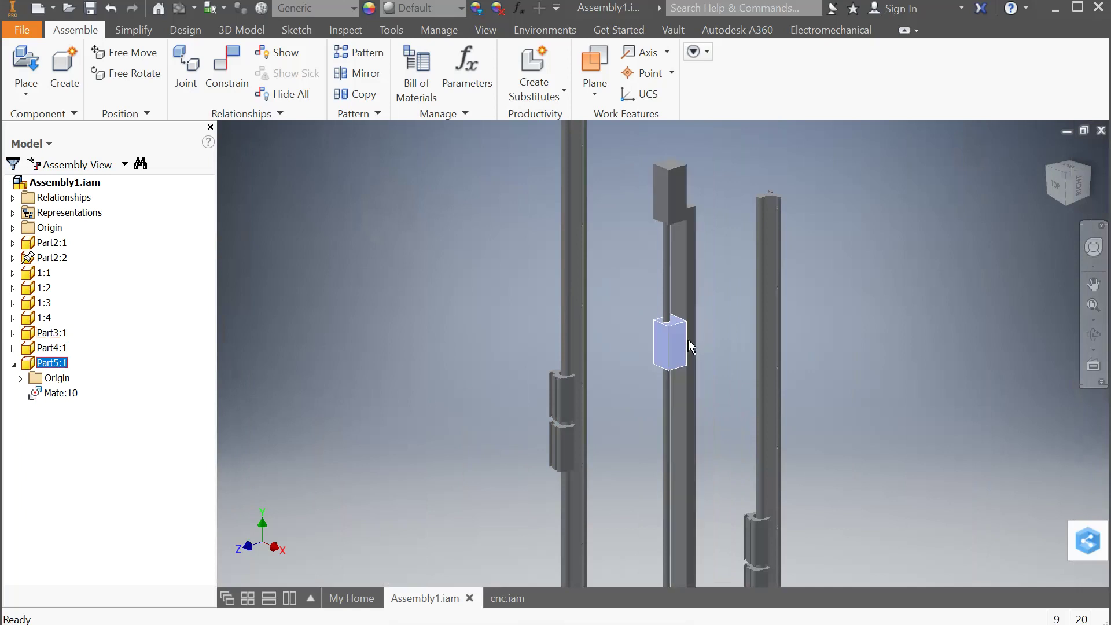
scroll(687, 340, "down", 3)
scroll(693, 340, "up", 4)
scroll(694, 340, "up", 3)
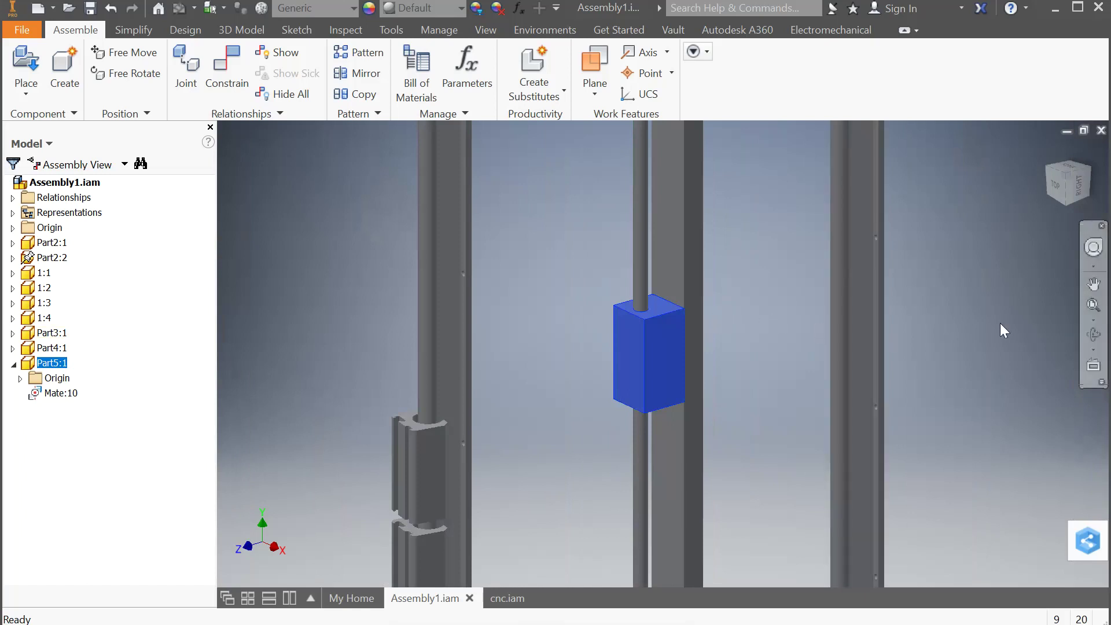
Constrain the block's side face flush with the side face of the Part3 bar at 0 mm offset
left_click(1095, 342)
left_click(657, 317)
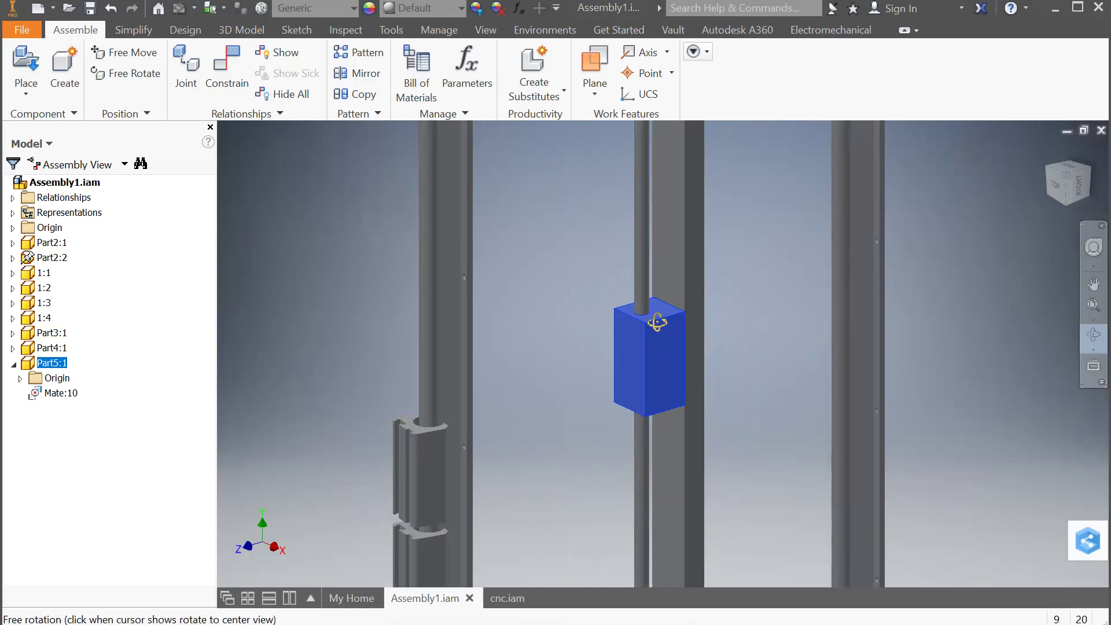
left_click_drag(673, 354, 685, 330)
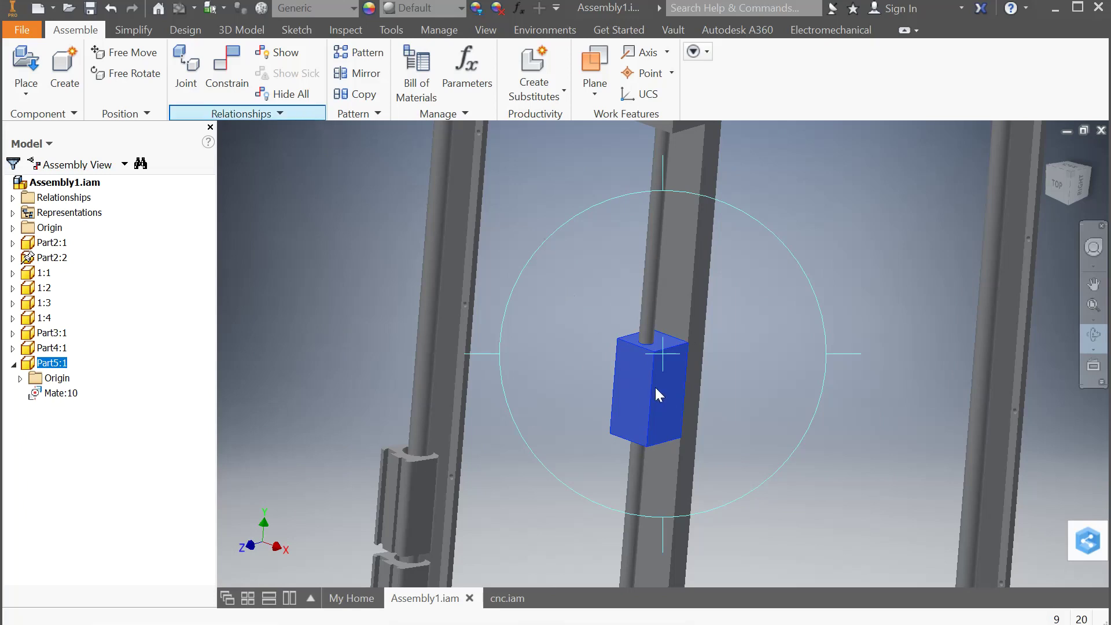
key("c")
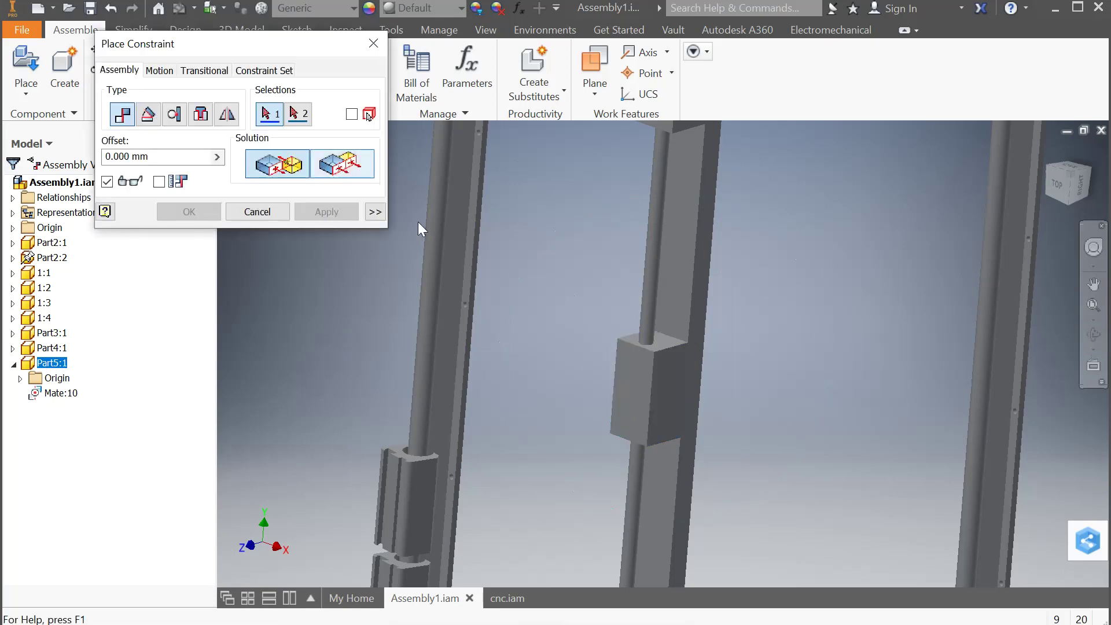
left_click(675, 400)
left_click(692, 391)
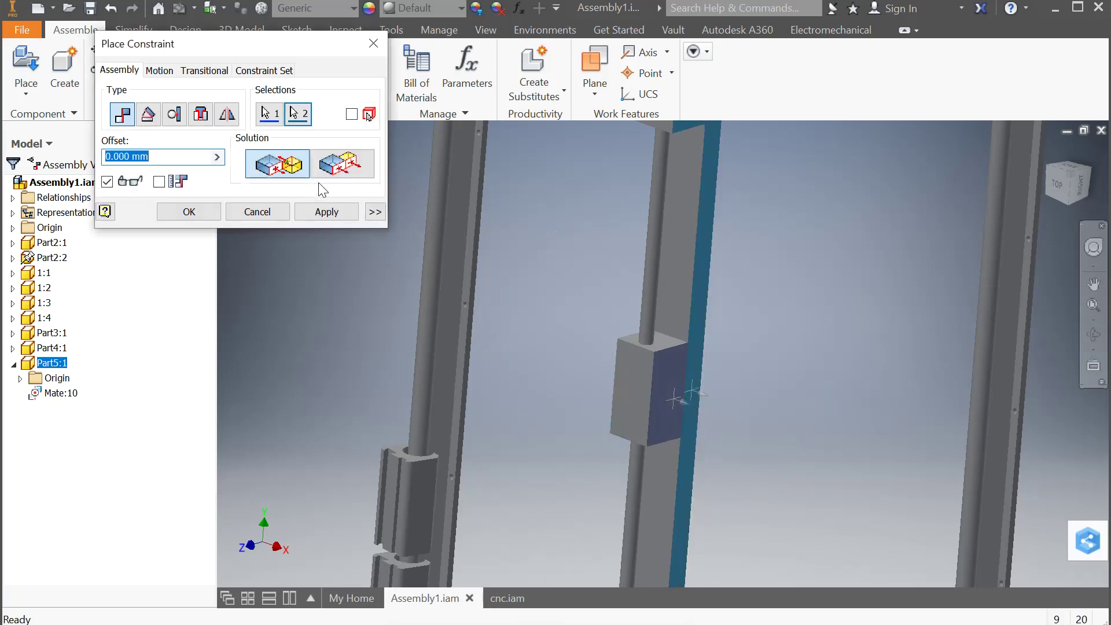
left_click(342, 164)
left_click(327, 211)
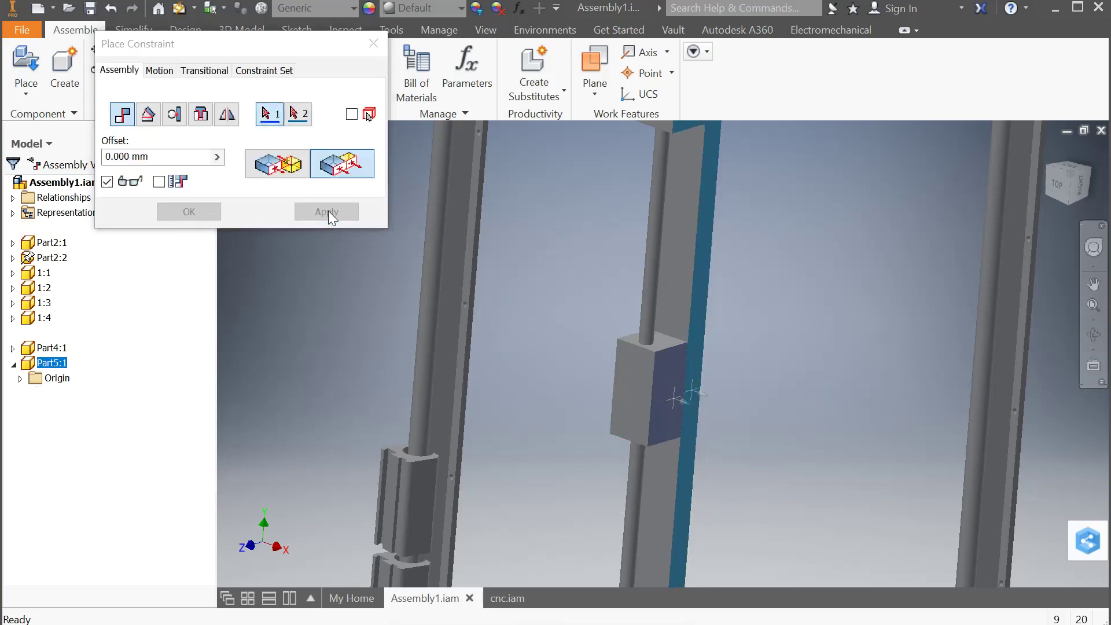
left_click(375, 44)
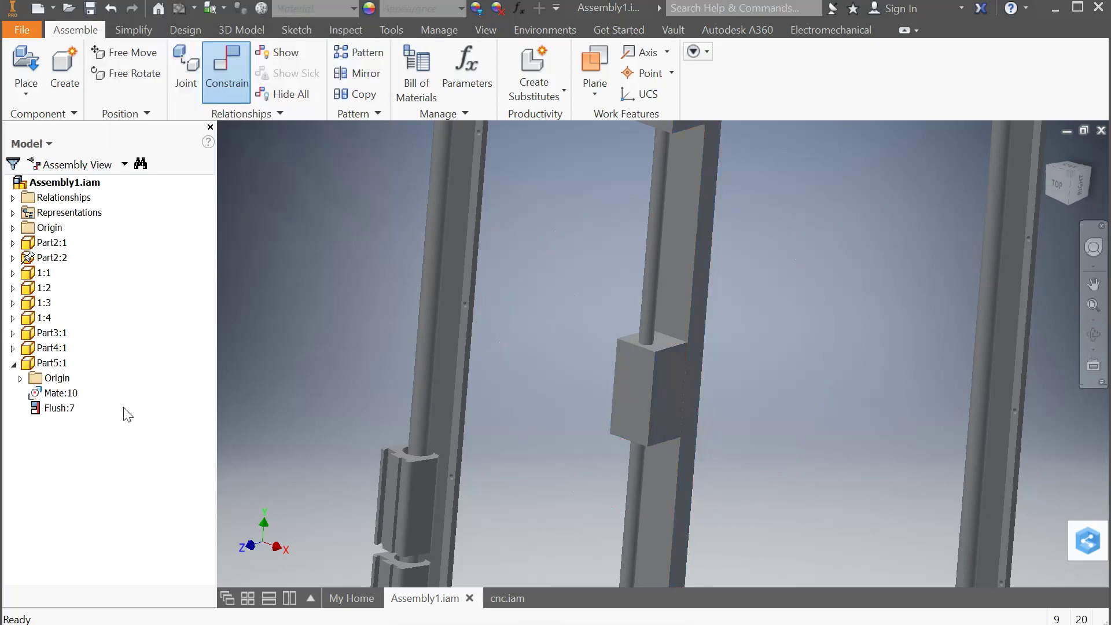
Slide the Part5 block along the rod to about the height of the carriages on the rails
left_click(646, 390)
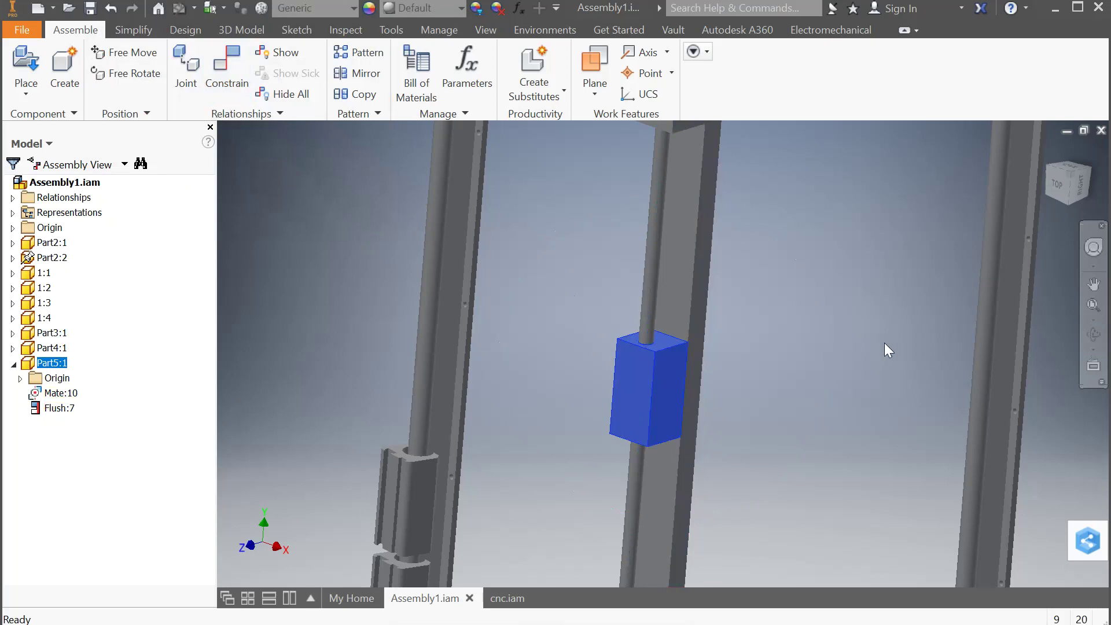
left_click(726, 343)
scroll(724, 342, "down", 3)
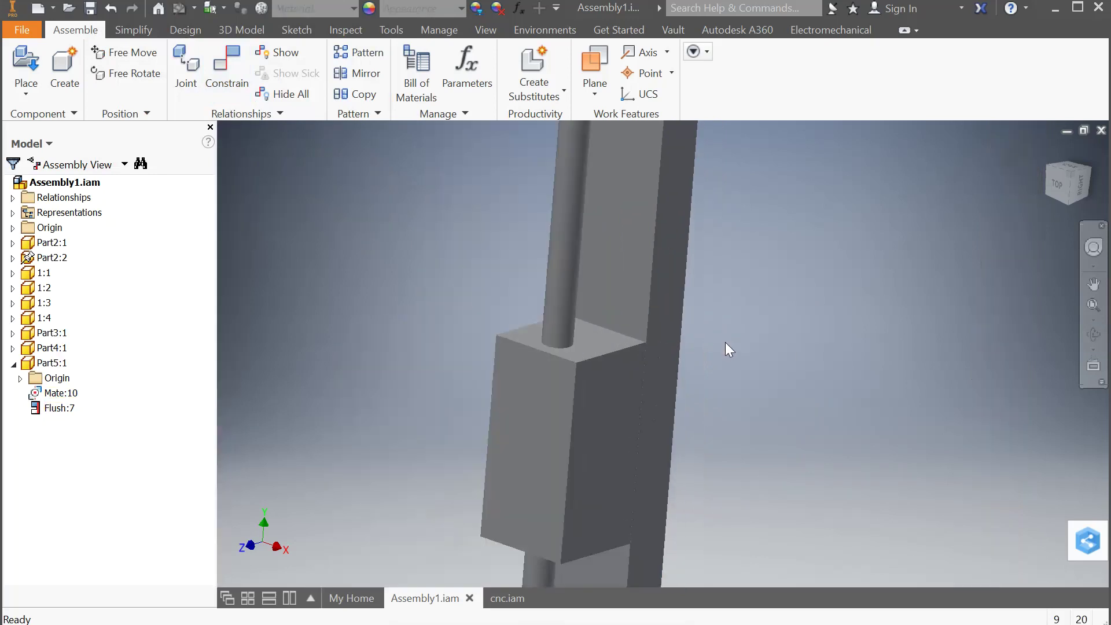
scroll(725, 342, "up", 5)
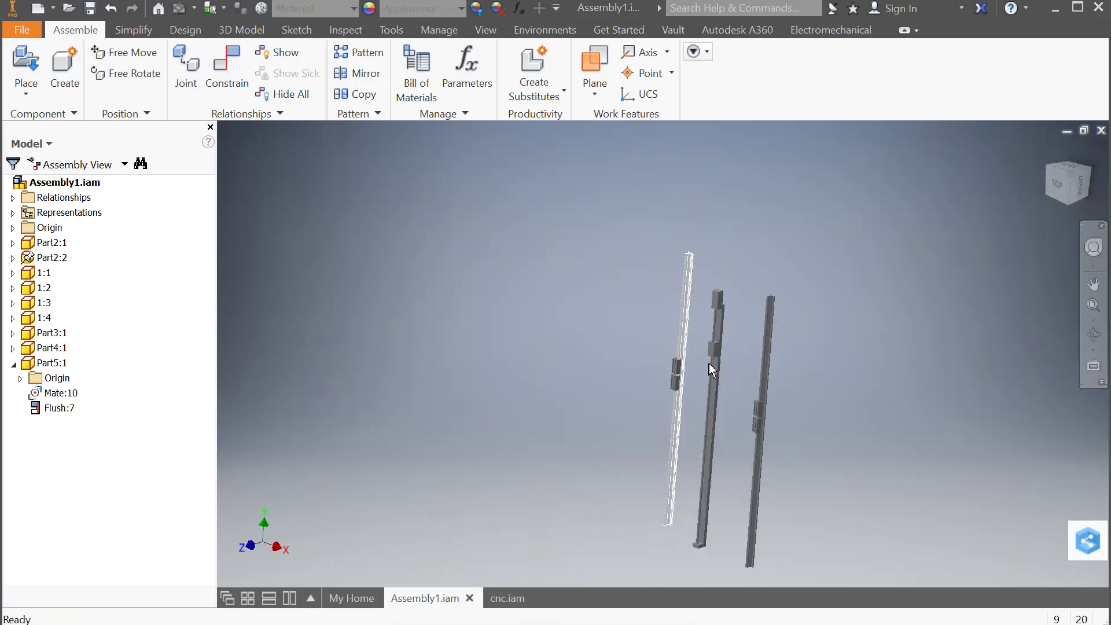
left_click_drag(717, 370, 732, 298)
left_click_drag(727, 347, 716, 376)
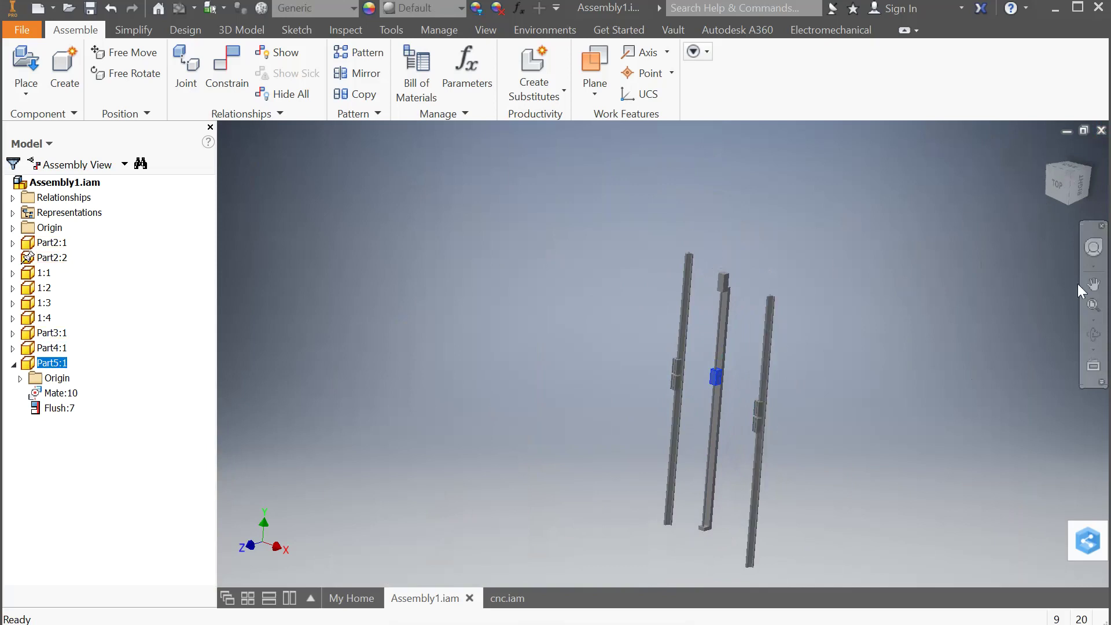
Constrain the block's outer face flush with the top face of a carriage on the nearer rail at 0 mm offset
left_click(1094, 335)
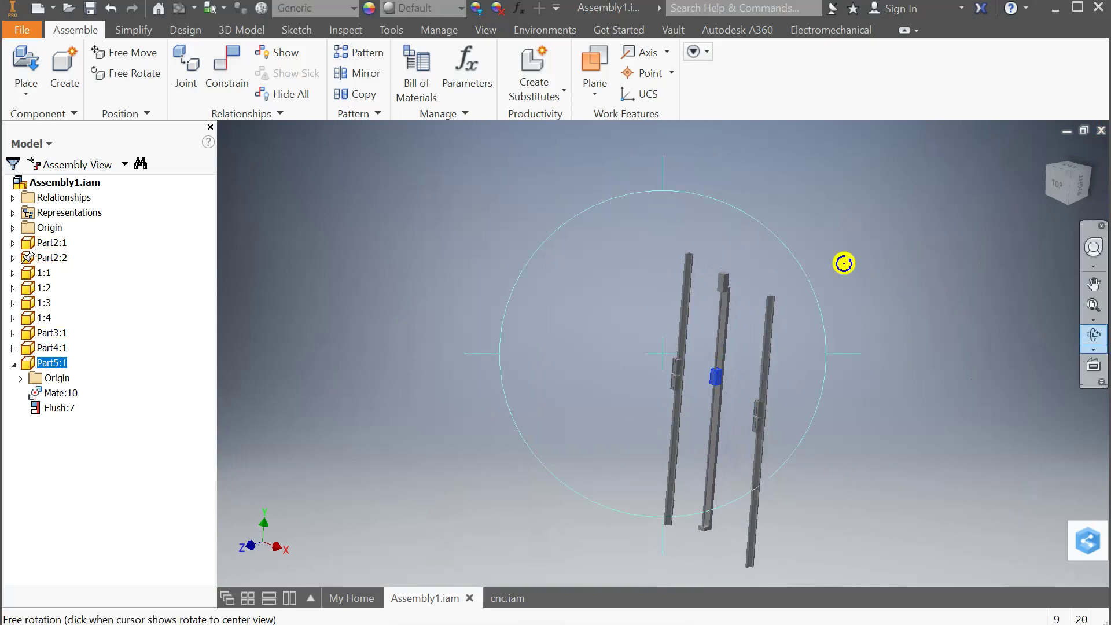
left_click_drag(843, 261, 781, 520)
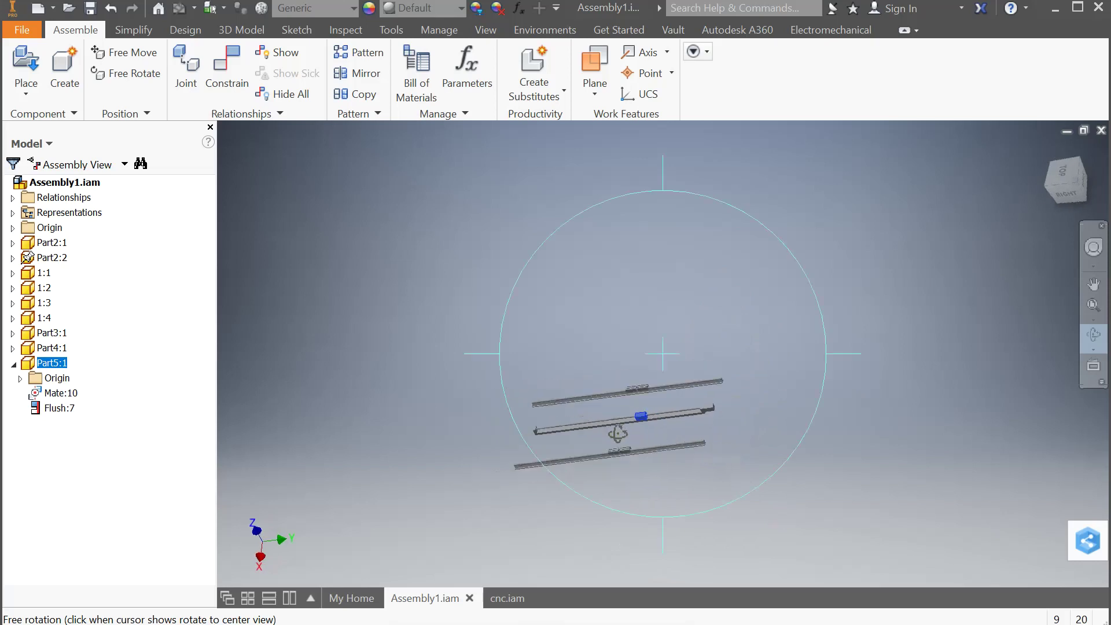
scroll(620, 434, "down", 3)
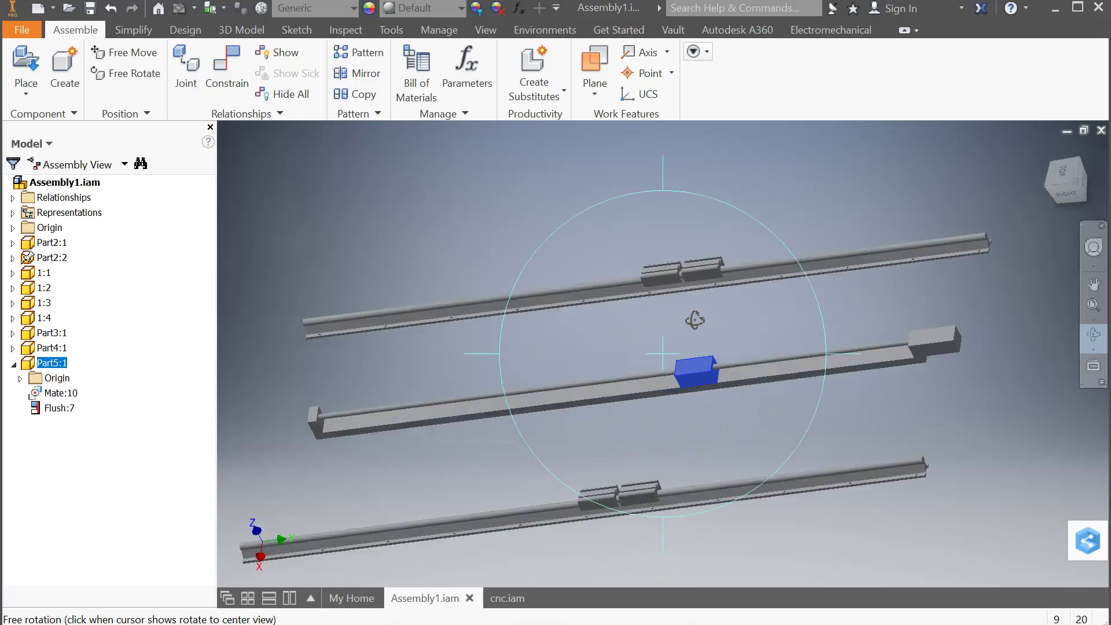
key("Escape")
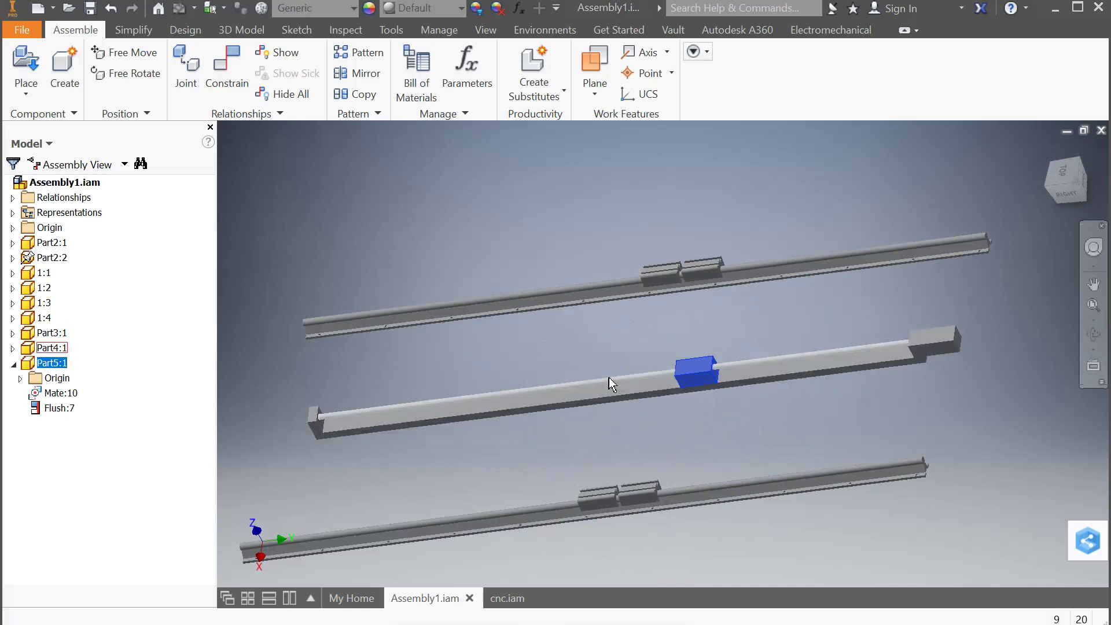
key("c")
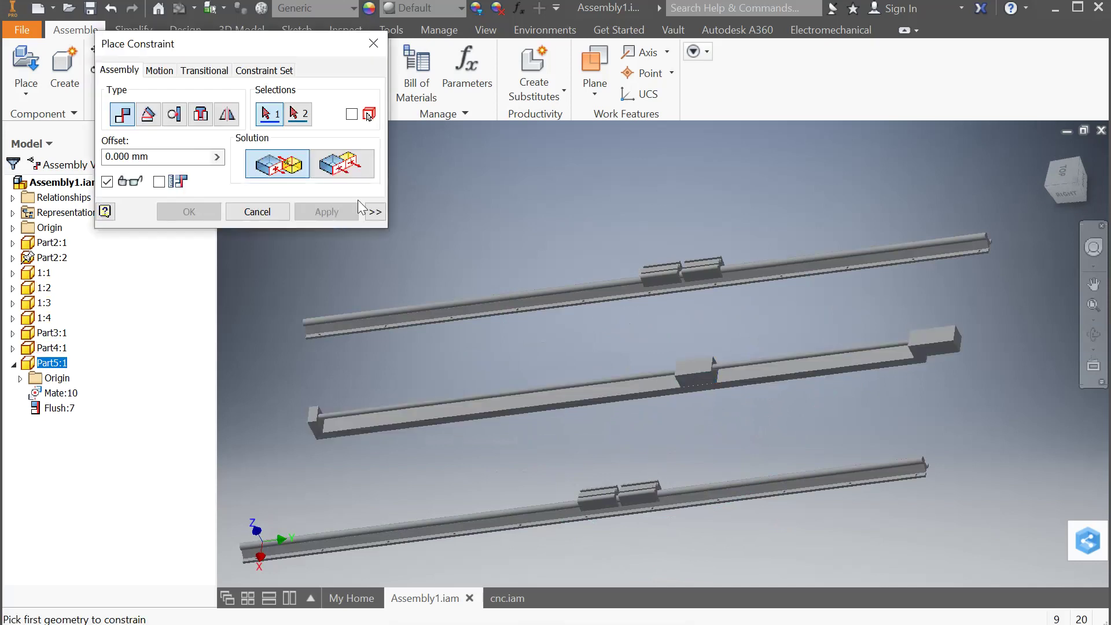
left_click(704, 376)
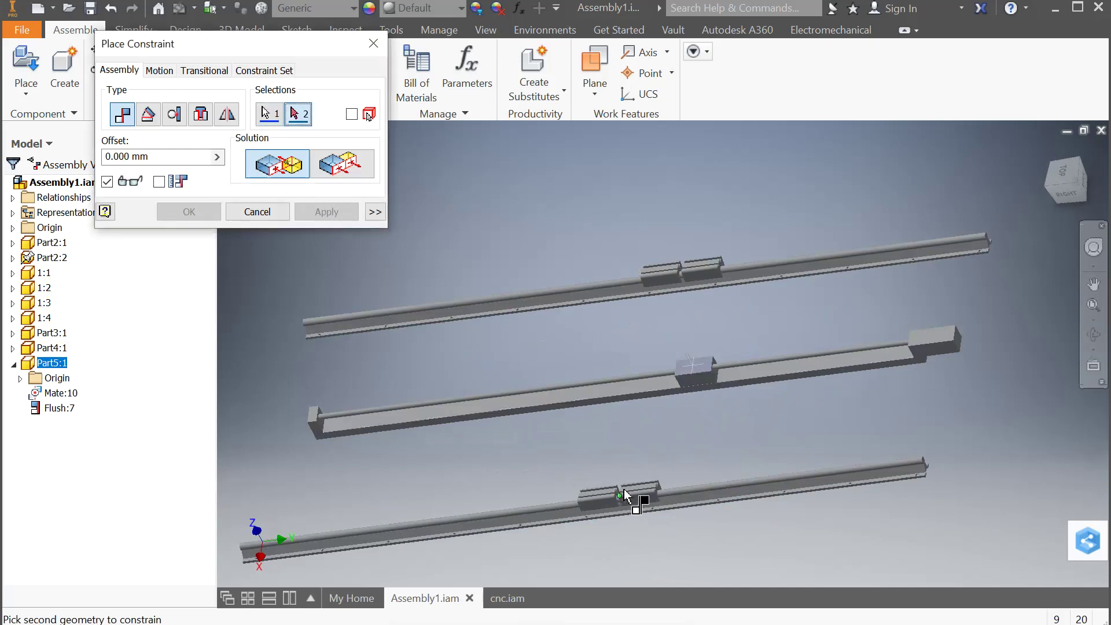
scroll(637, 496, "down", 5)
left_click(648, 494)
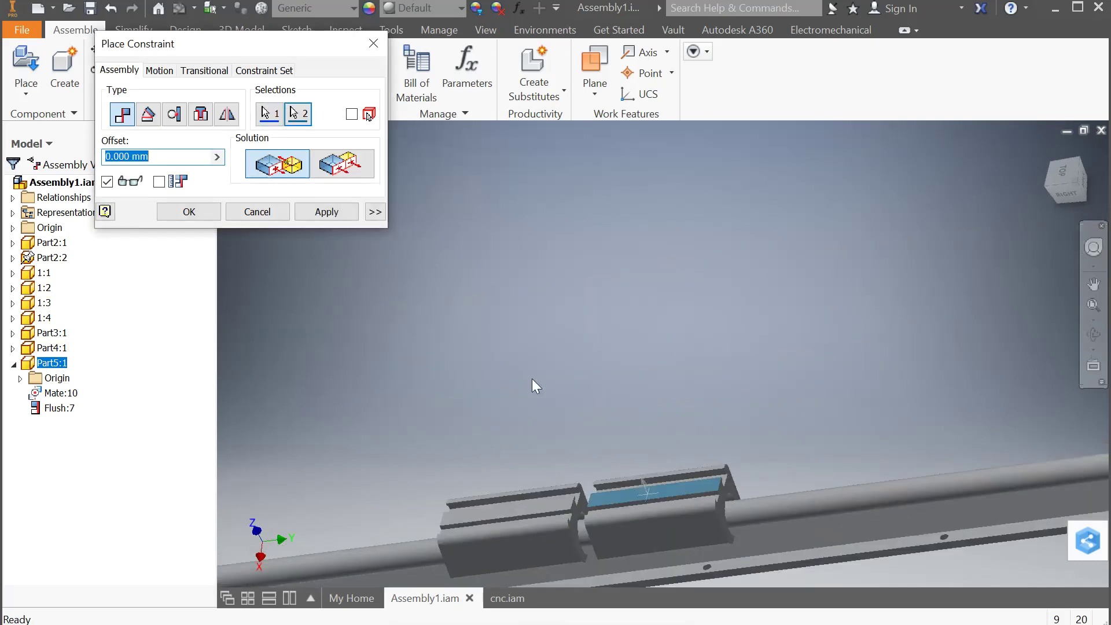
left_click(342, 167)
scroll(552, 273, "up", 5)
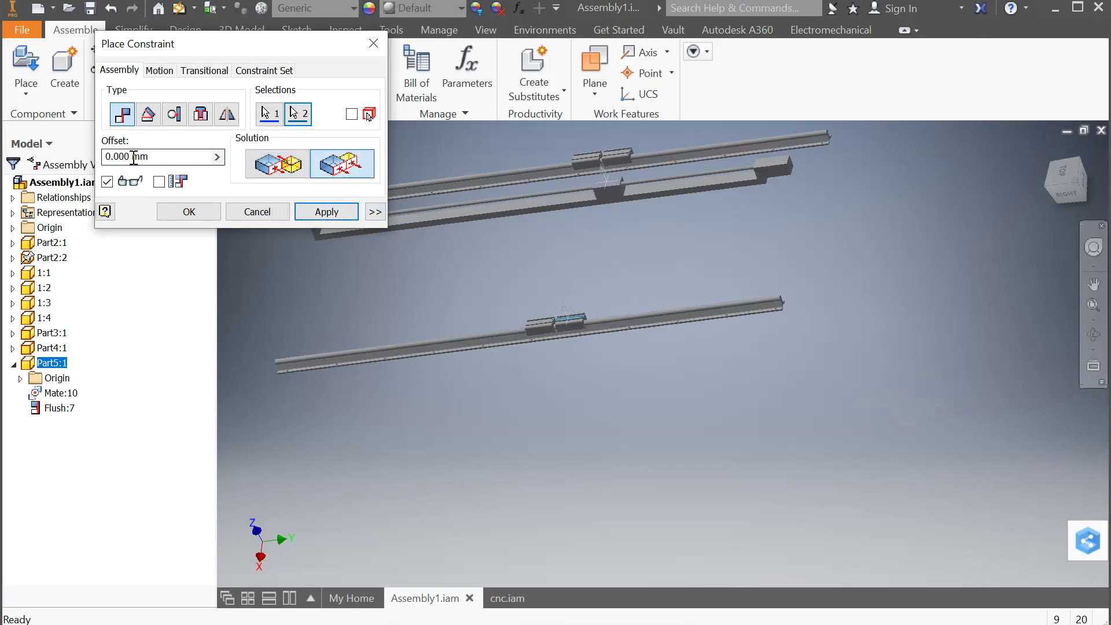
left_click(319, 212)
left_click(215, 214)
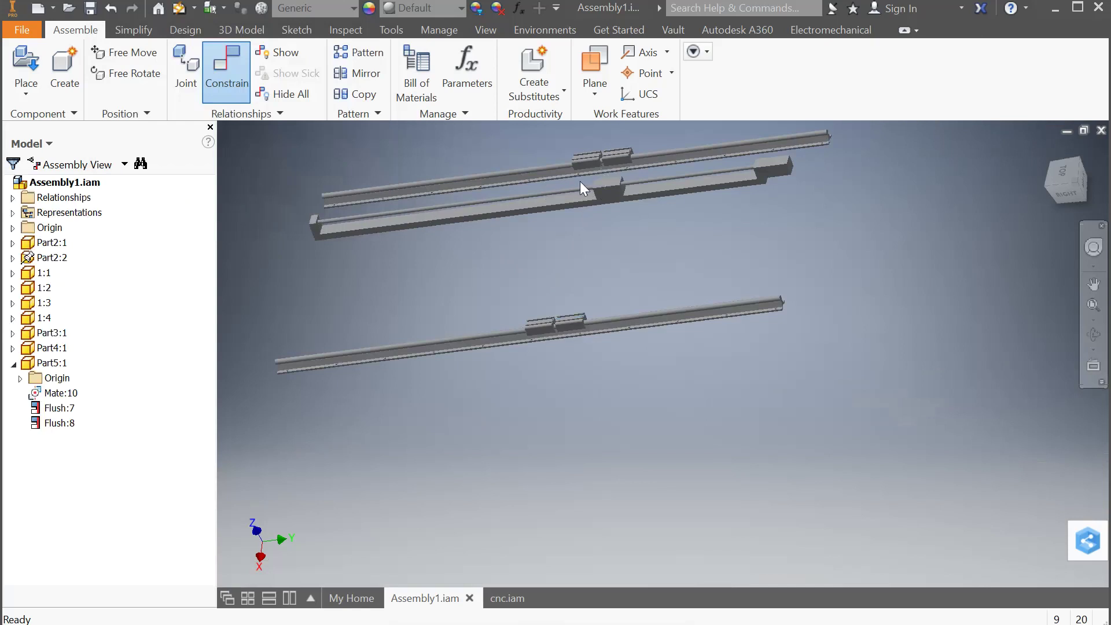
Move the Part3 bar with its rod and block toward the middle between the two rails
left_click_drag(618, 203, 634, 224)
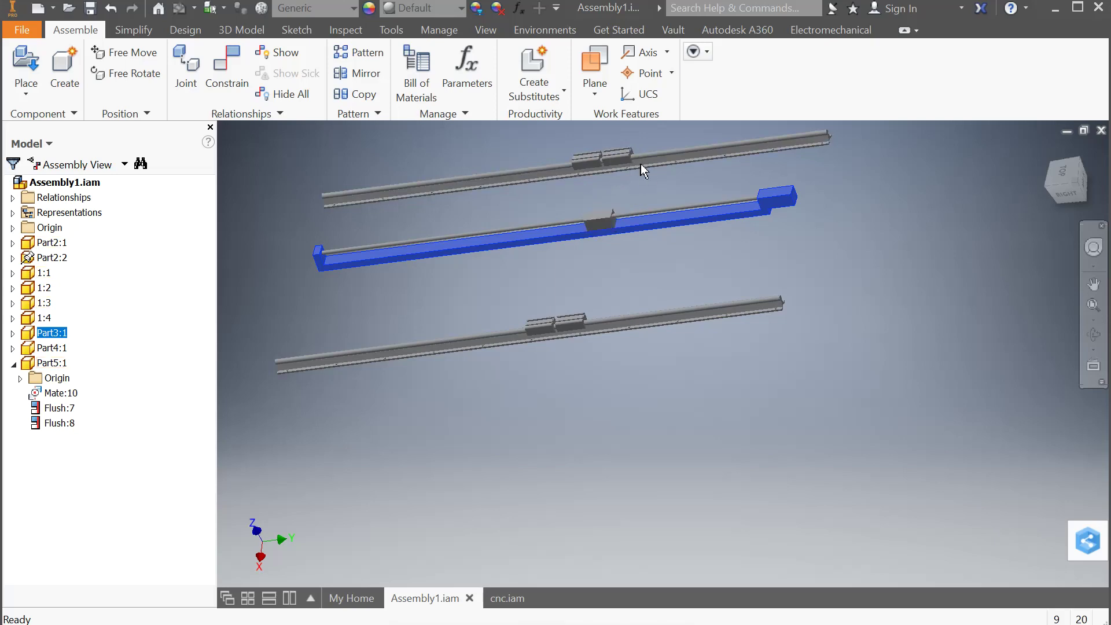
scroll(633, 160, "up", 5)
scroll(632, 159, "up", 3)
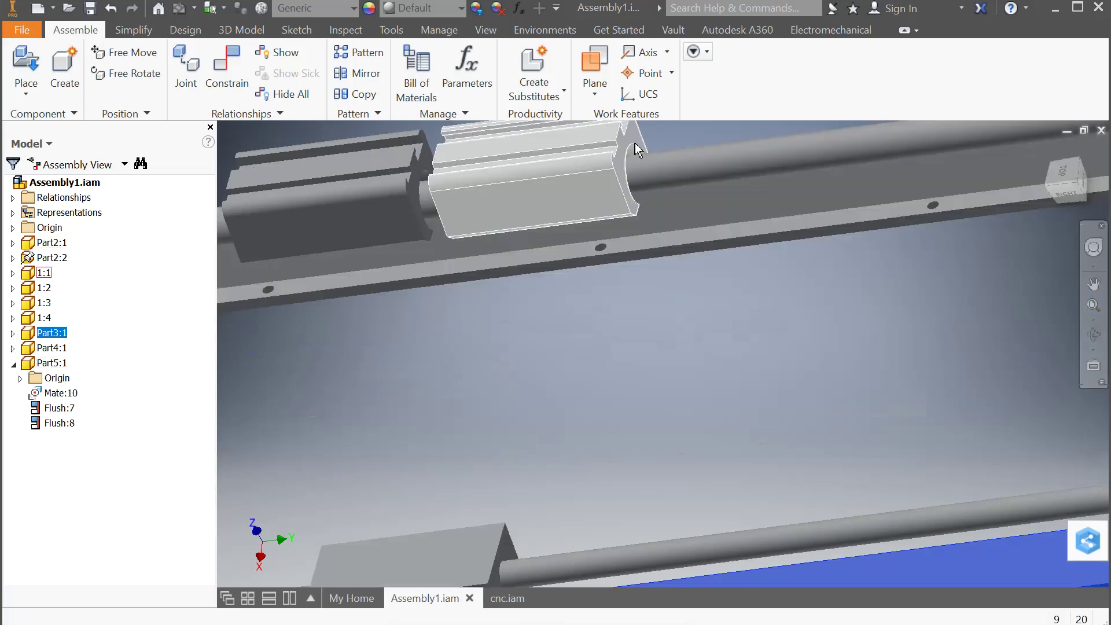
Set up a flush constraint between the carriage's end face and the Part5 block's end face, trying offsets of 90 and -90 mm
key("c")
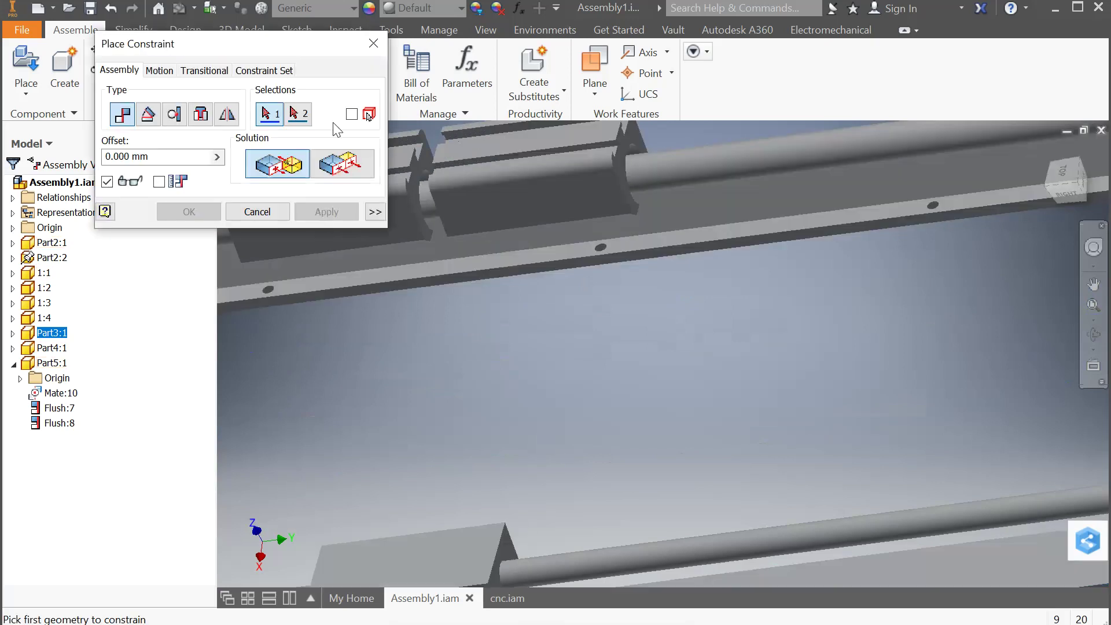
left_click(622, 171)
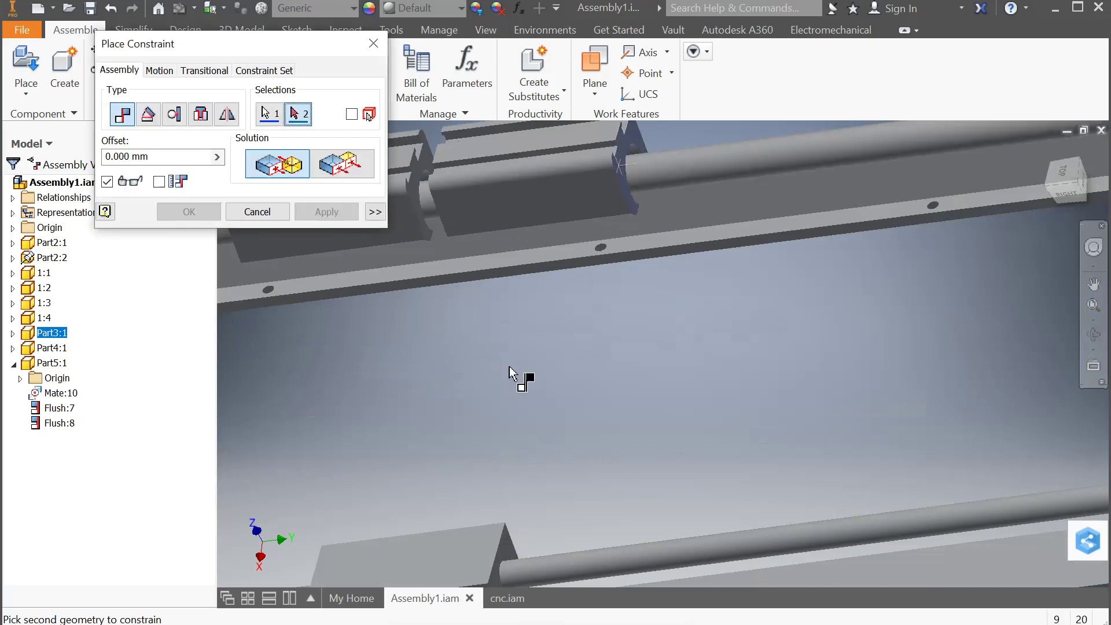
left_click(505, 550)
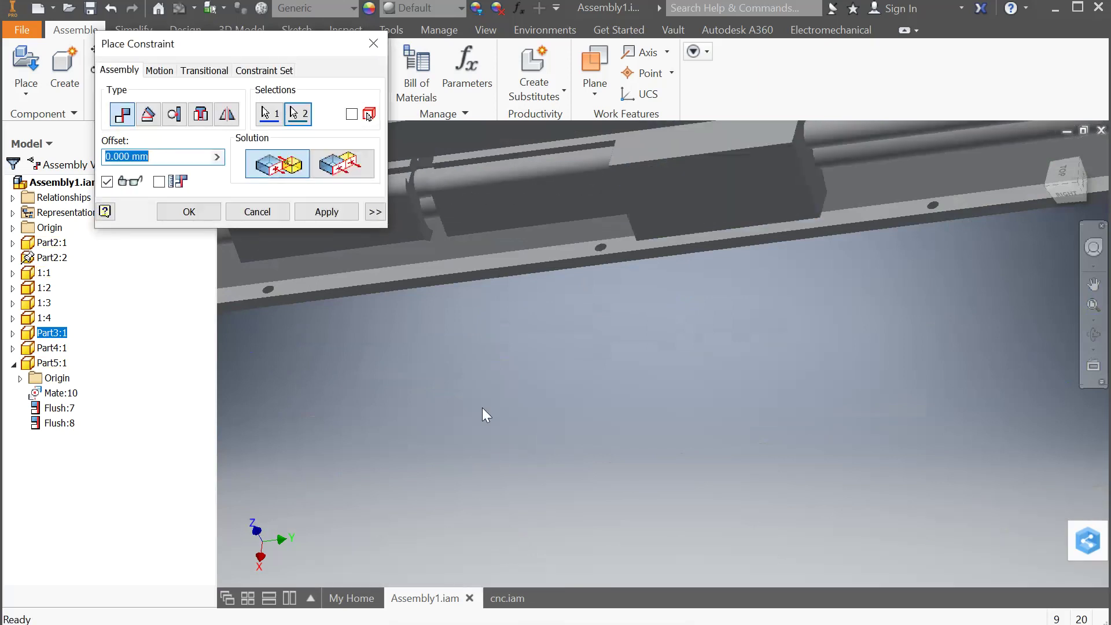
left_click(356, 174)
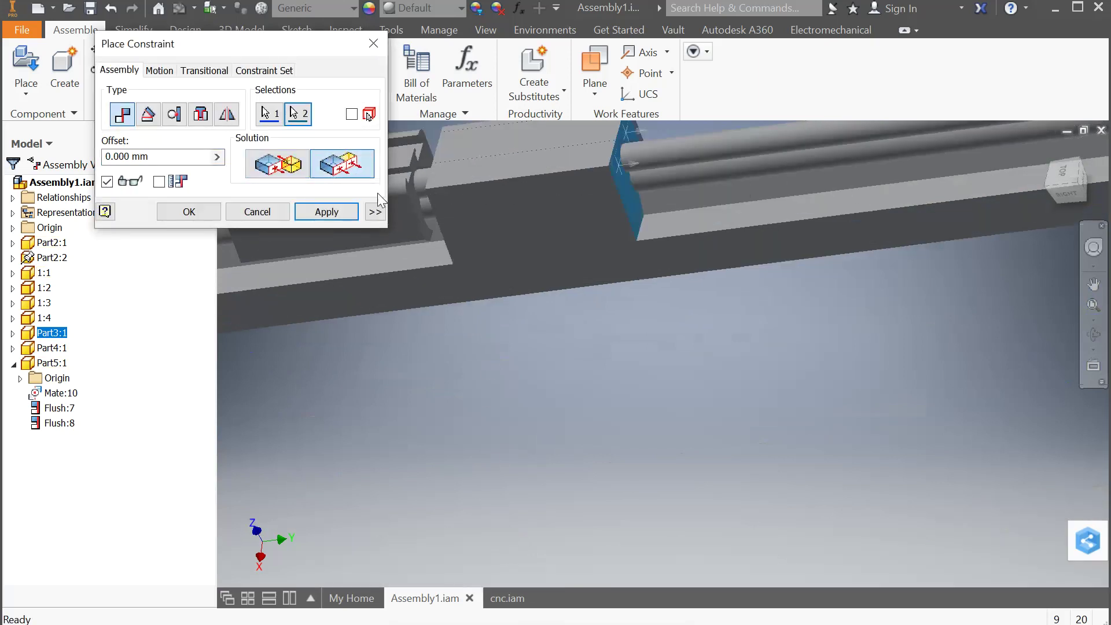
left_click(161, 156)
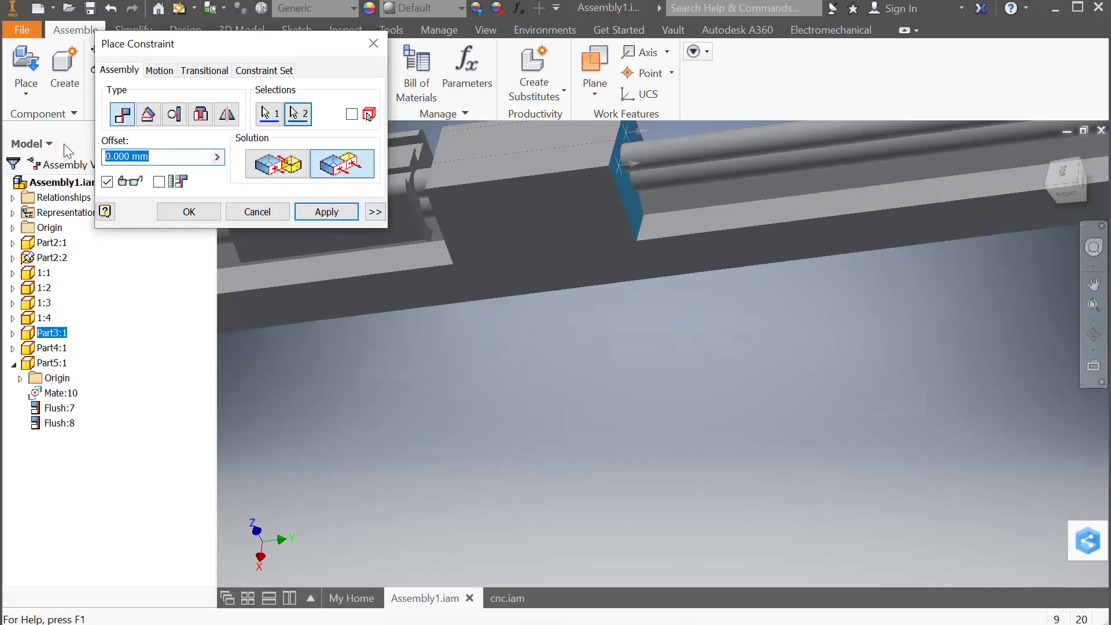
type("90")
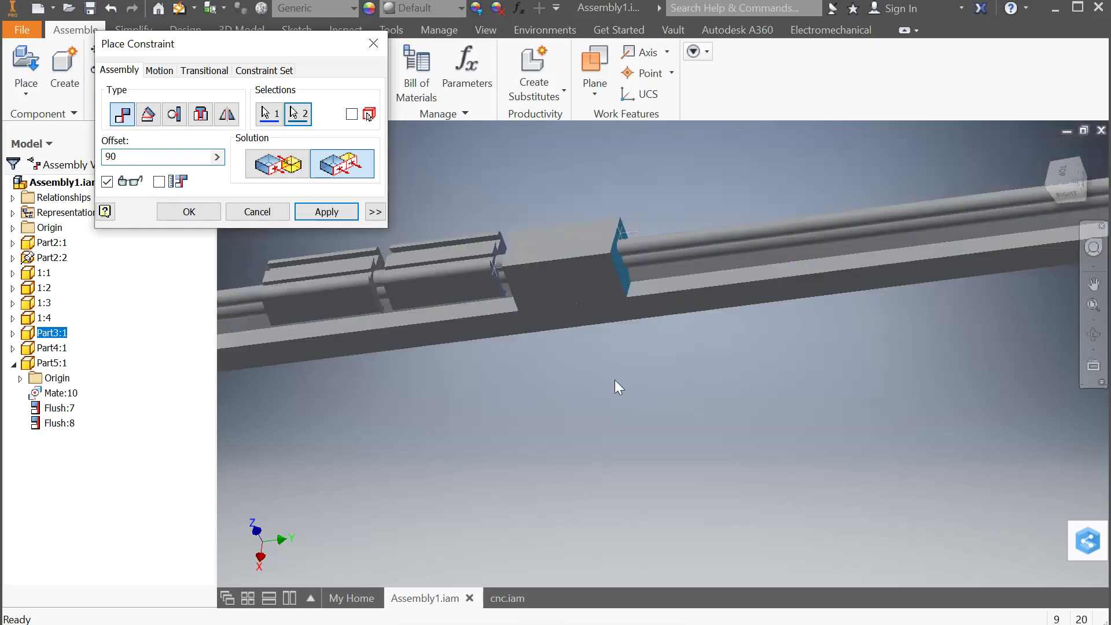
left_click(112, 158)
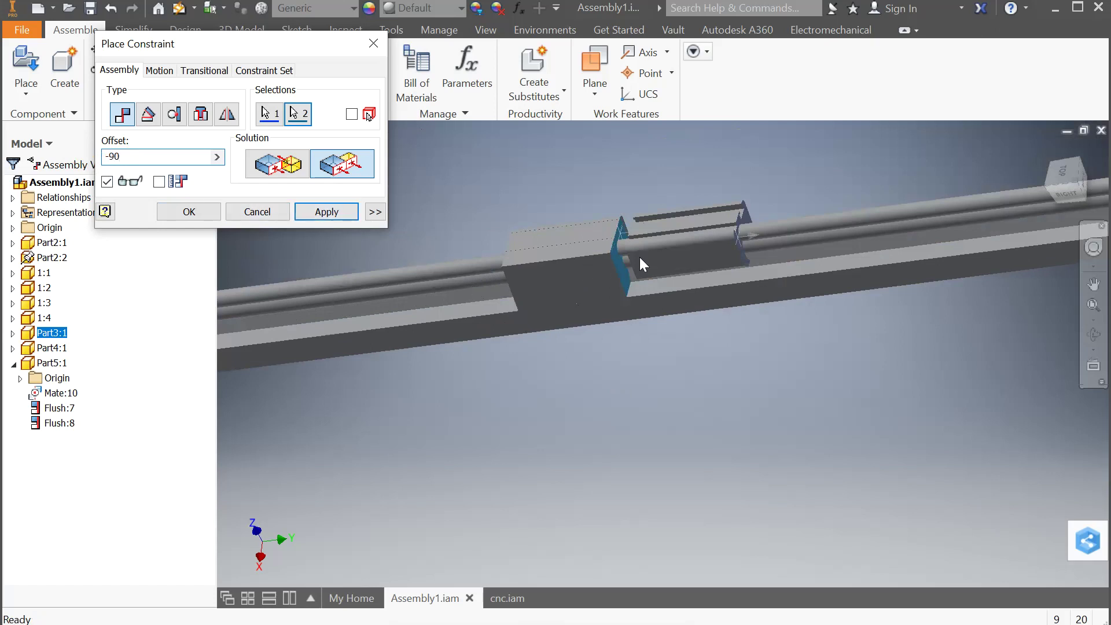
Set the flush offset to -45 mm to centre the block on the two carriages, and create the constraint
left_click(1062, 173)
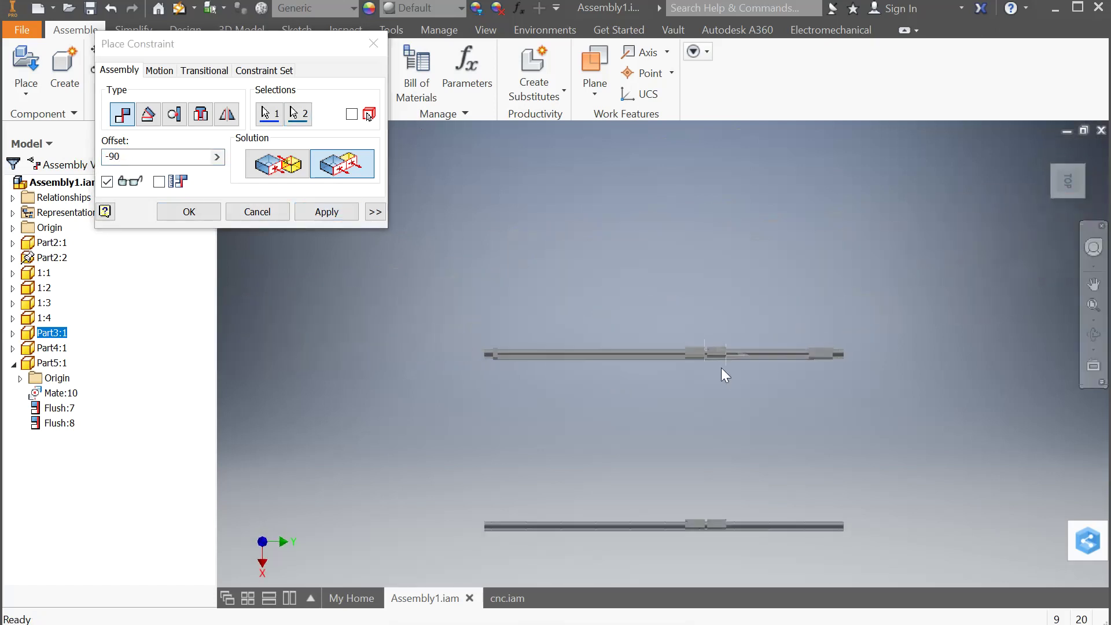
scroll(703, 352, "down", 5)
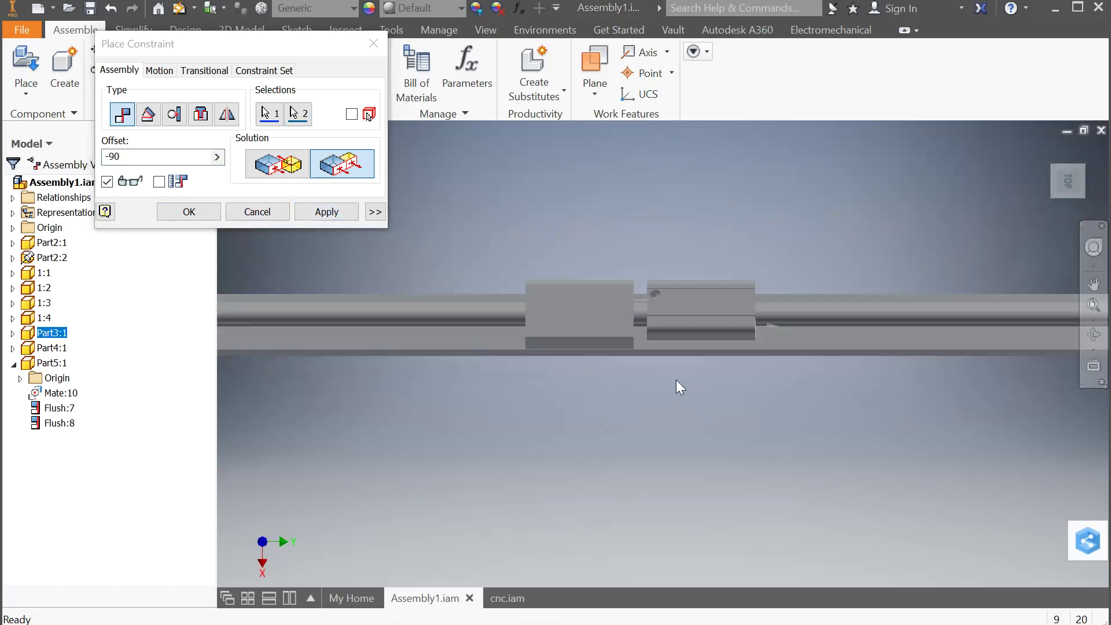
double_click(111, 156)
type("-45")
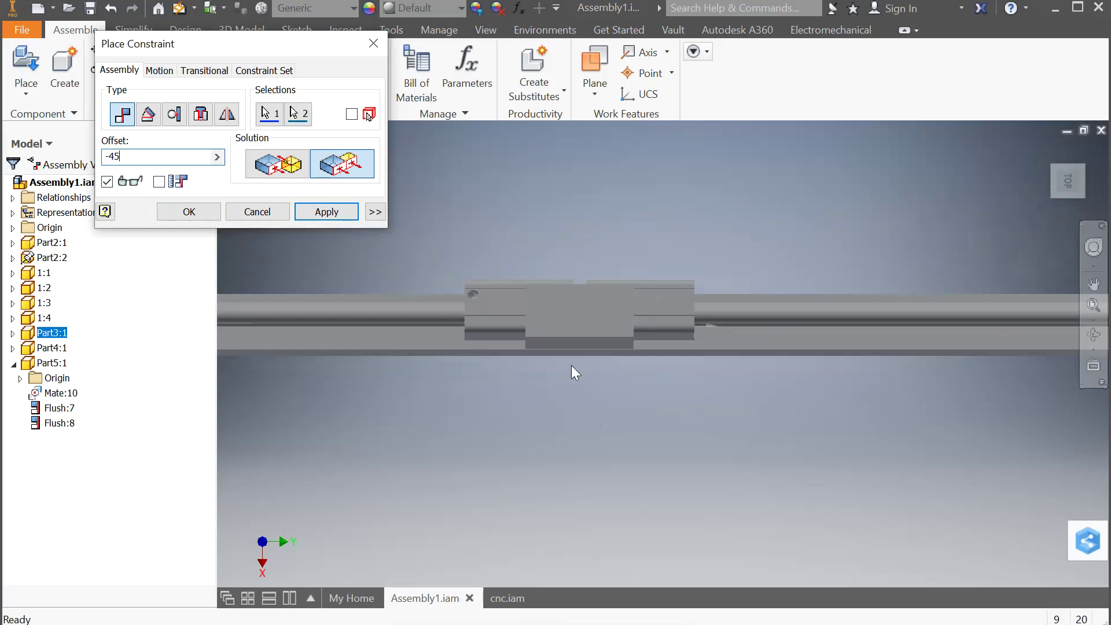
left_click(184, 213)
Move the Part5 block and the Part3 bar to roughly midway between the two rails
left_click_drag(745, 344, 732, 531)
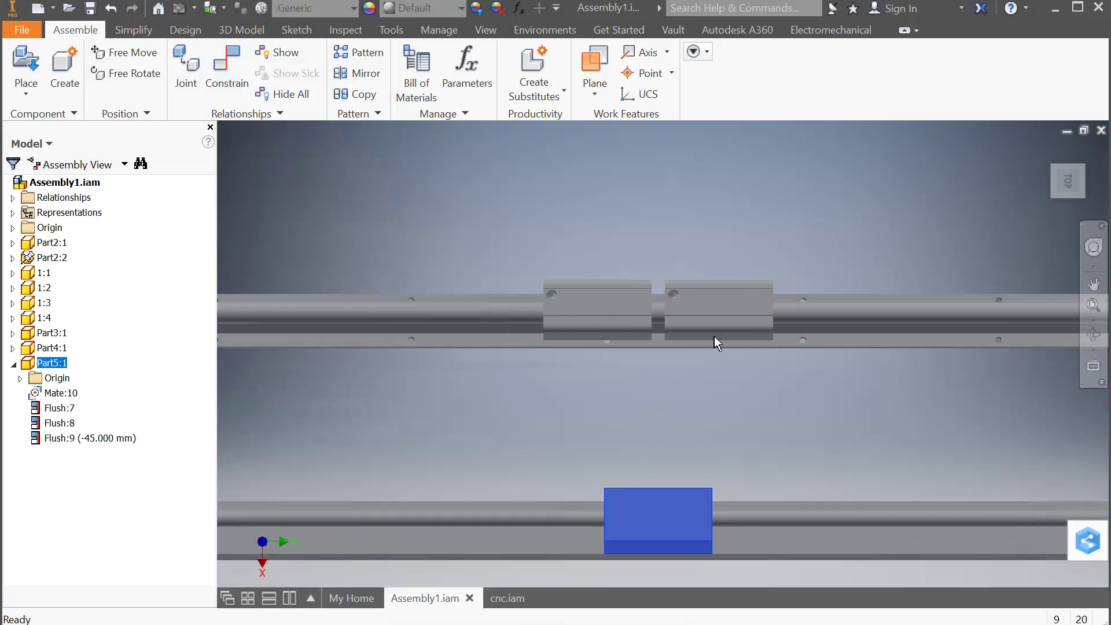
scroll(720, 333, "up", 5)
left_click_drag(702, 347, 673, 367)
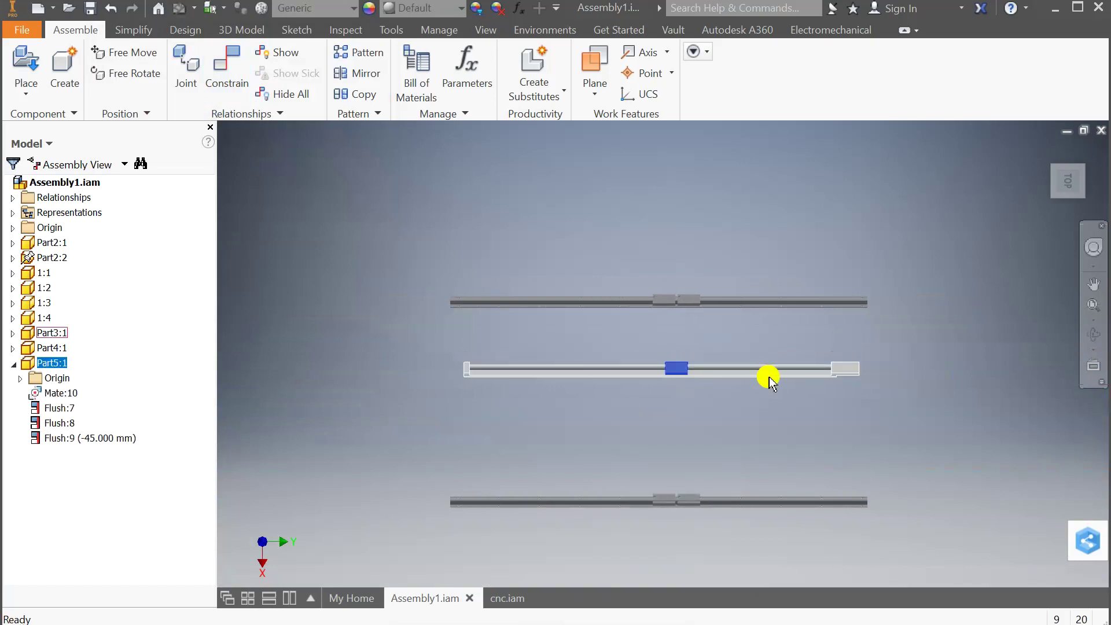
left_click_drag(769, 376, 746, 417)
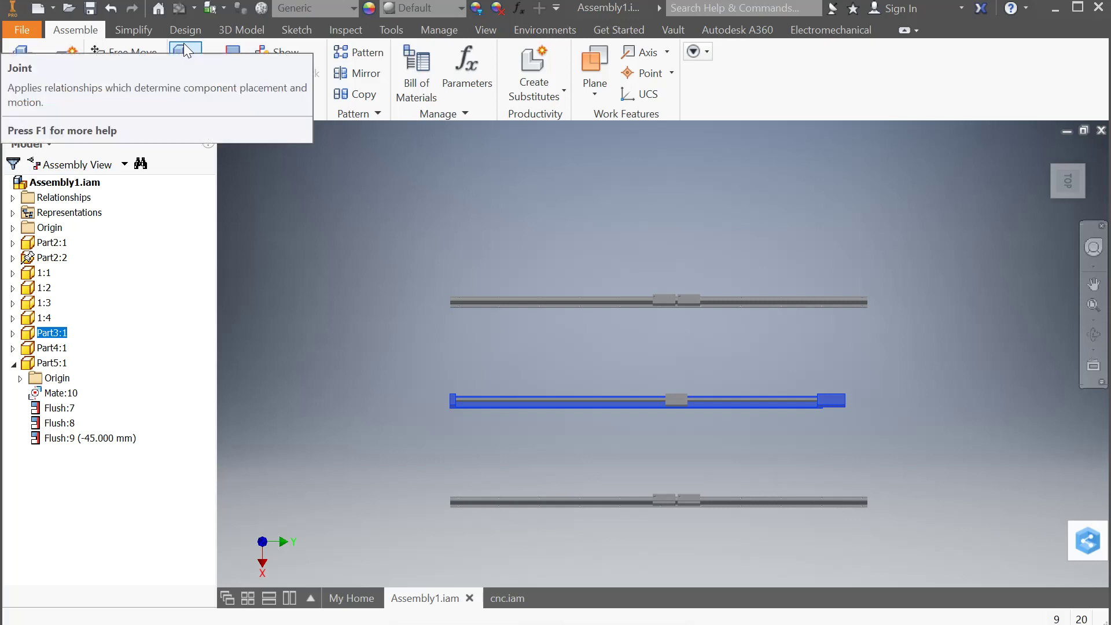
Set up a mate constraint between the Part3 bar's side face and the inner edge face of the rail it faces
key("c")
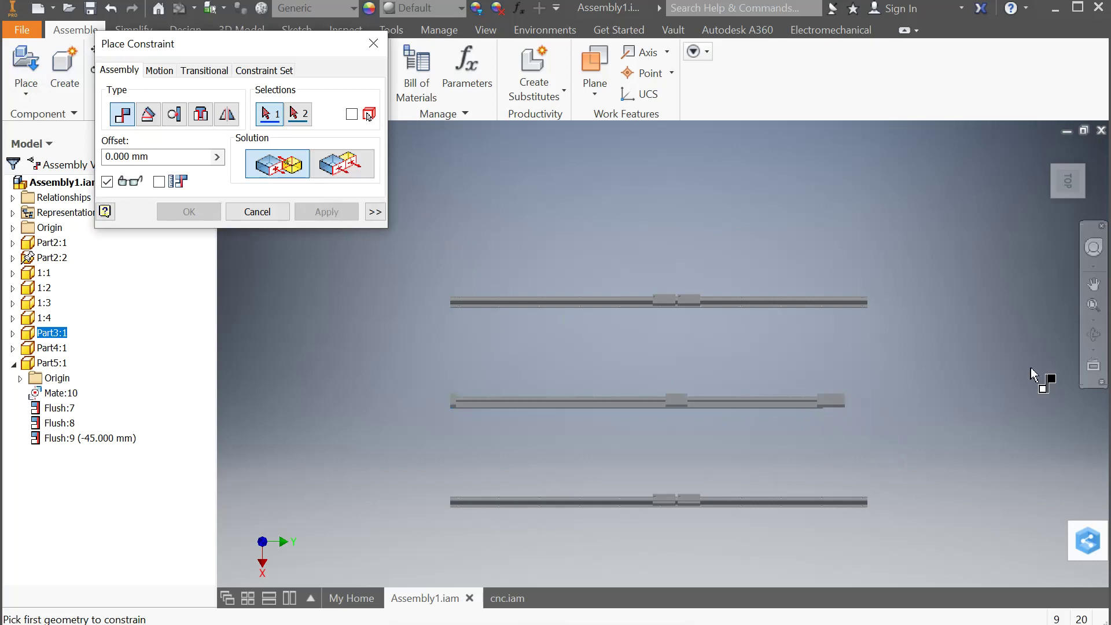
scroll(832, 413, "up", 5)
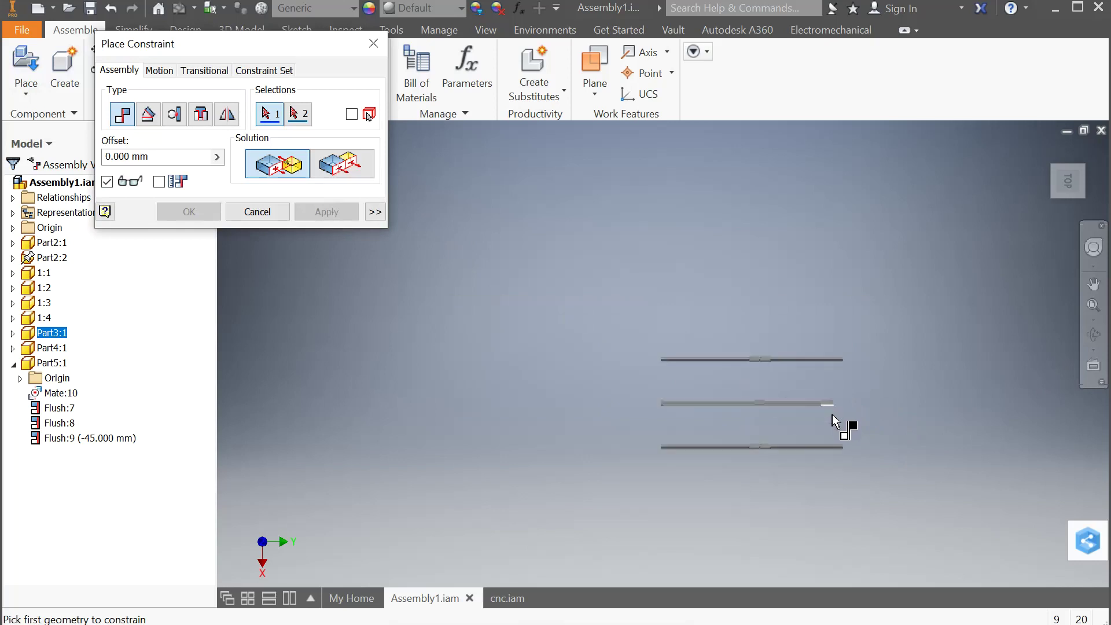
left_click(808, 358)
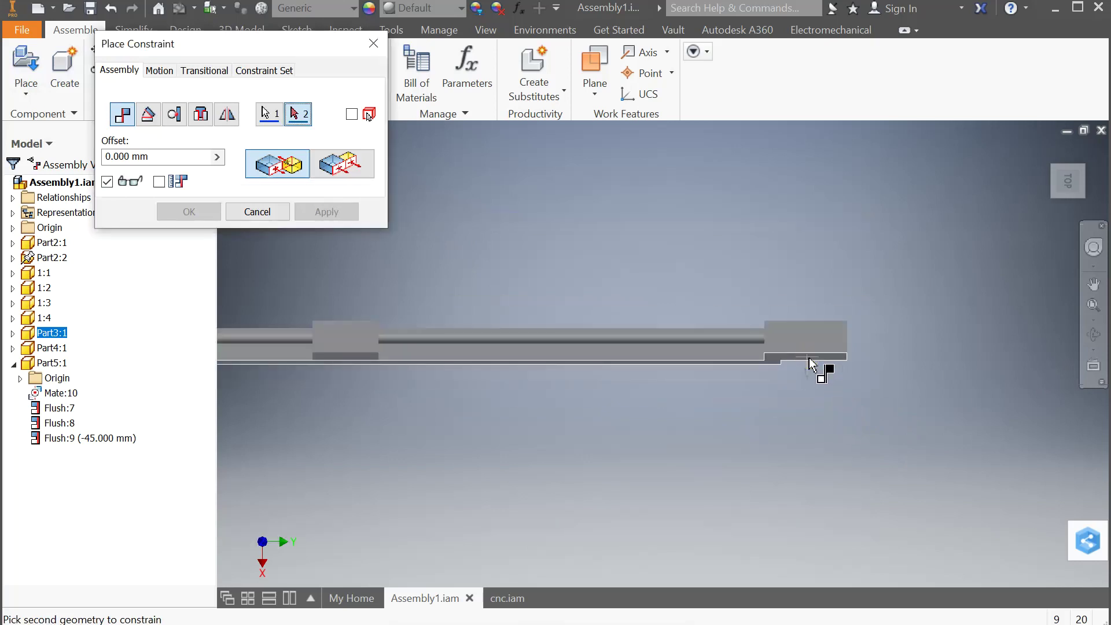
scroll(763, 382, "down", 5)
scroll(763, 383, "down", 3)
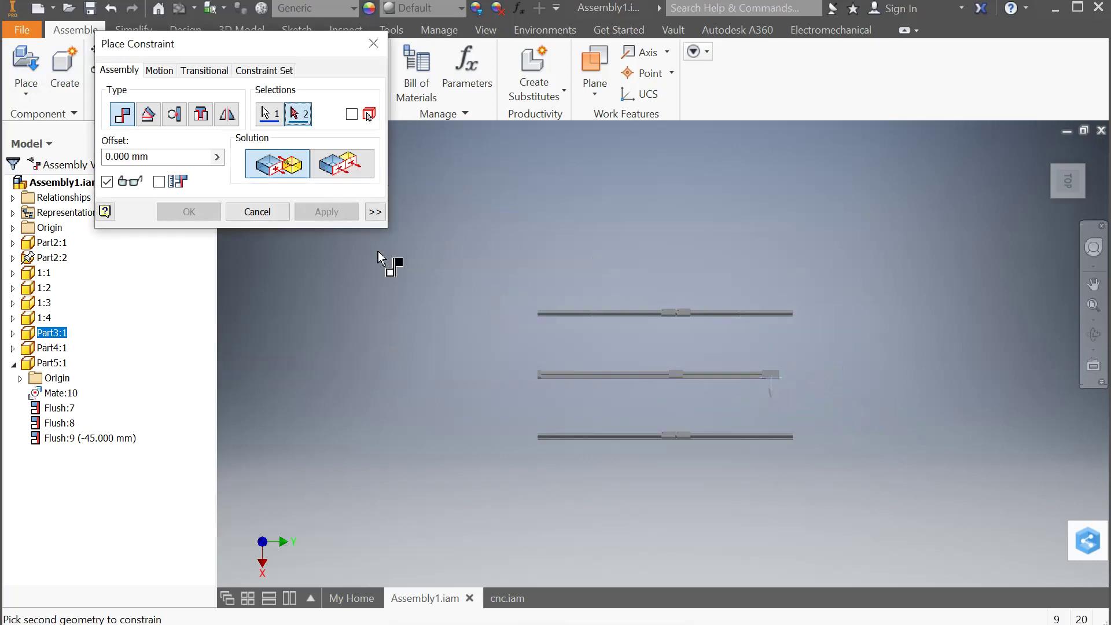
scroll(778, 437, "up", 6)
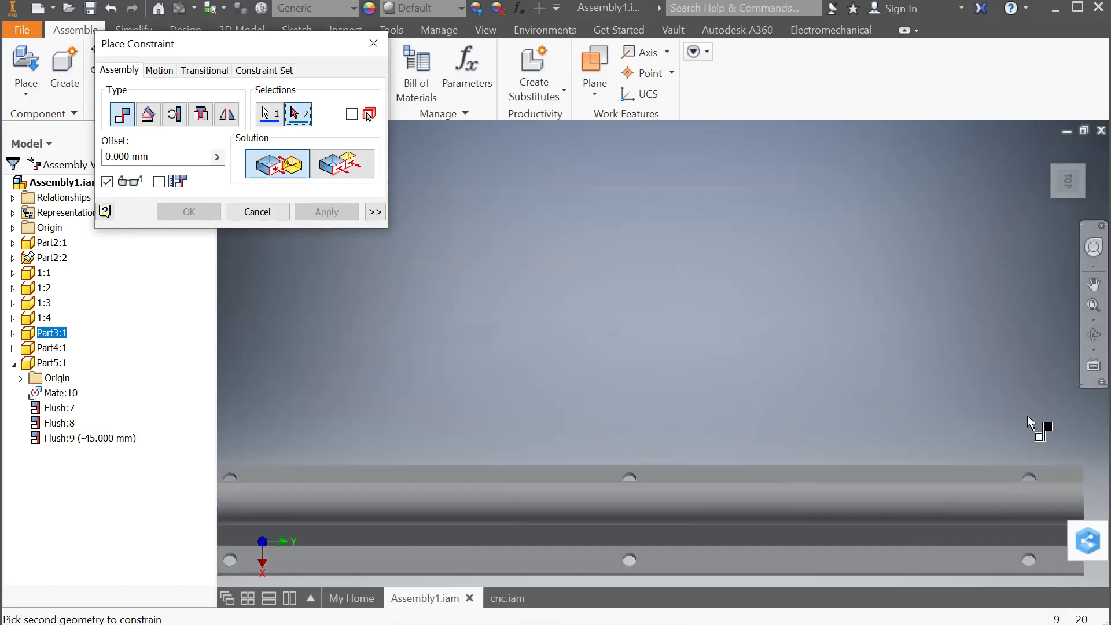
left_click(1093, 334)
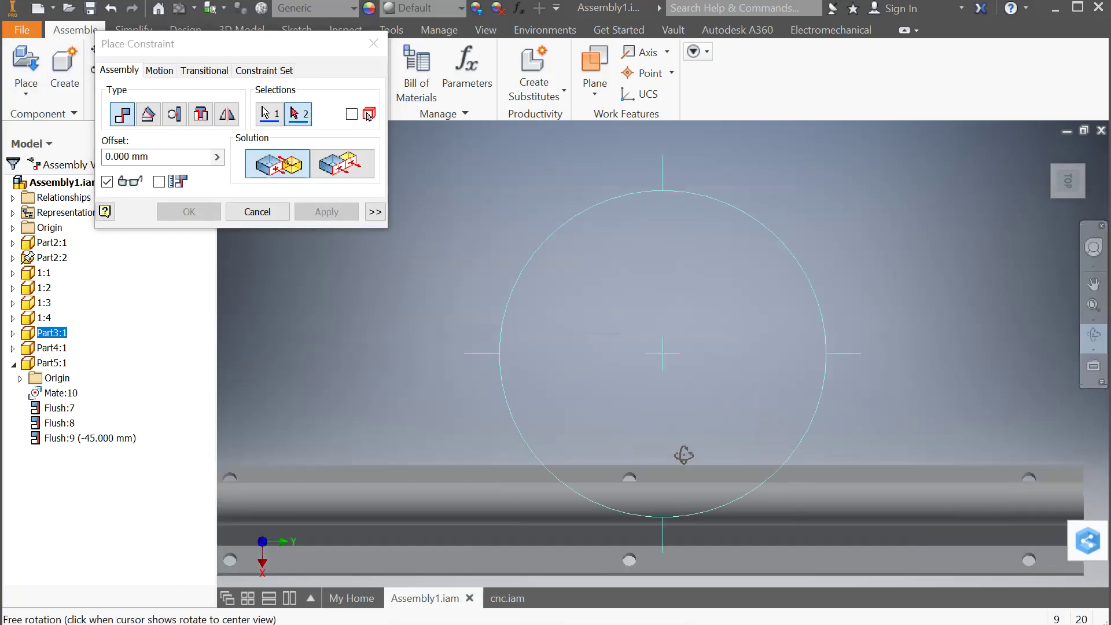
left_click_drag(685, 453, 686, 420)
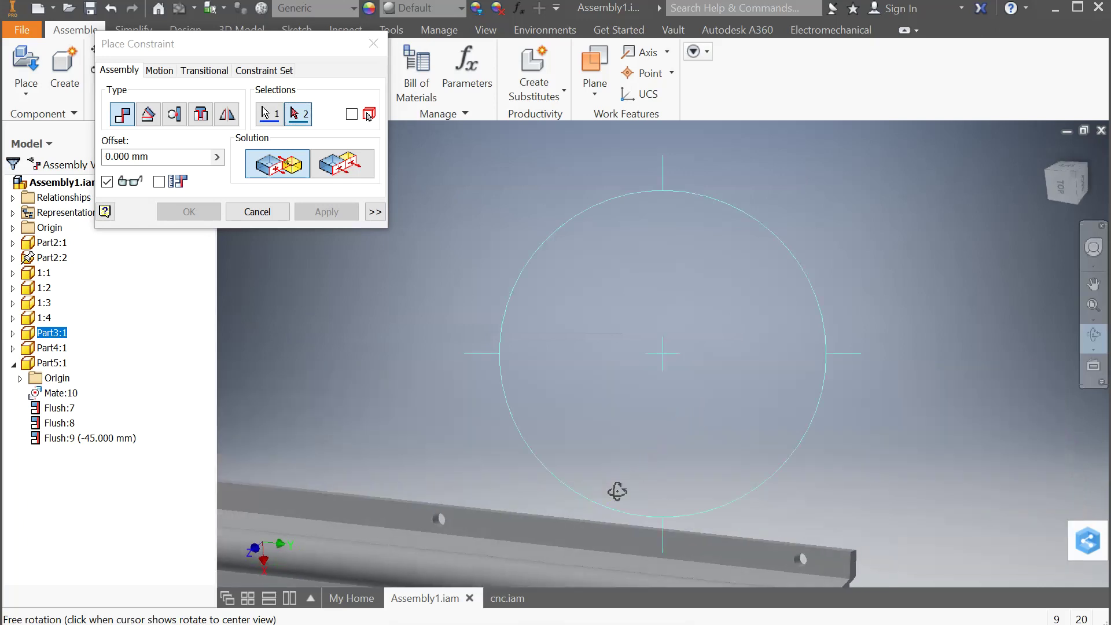
left_click_drag(607, 513, 656, 379)
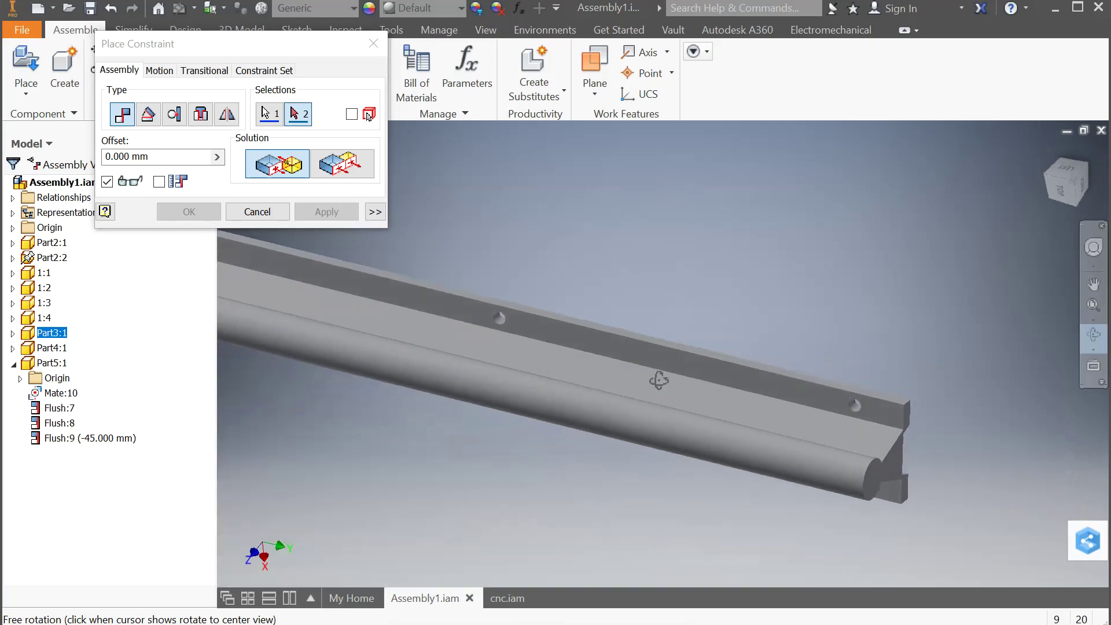
key("Escape")
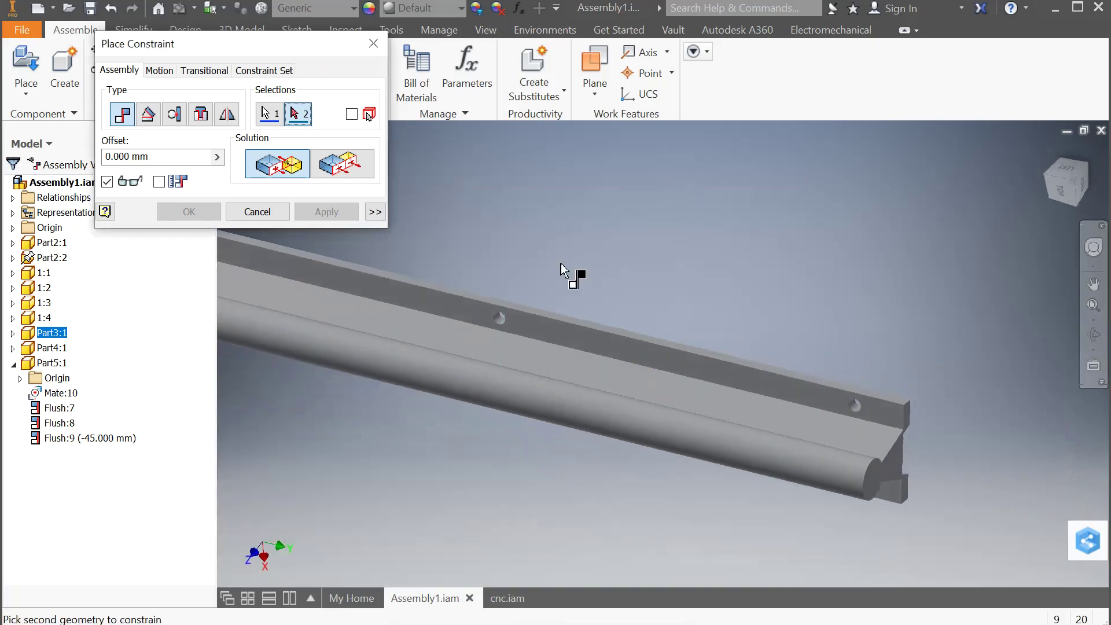
left_click(639, 336)
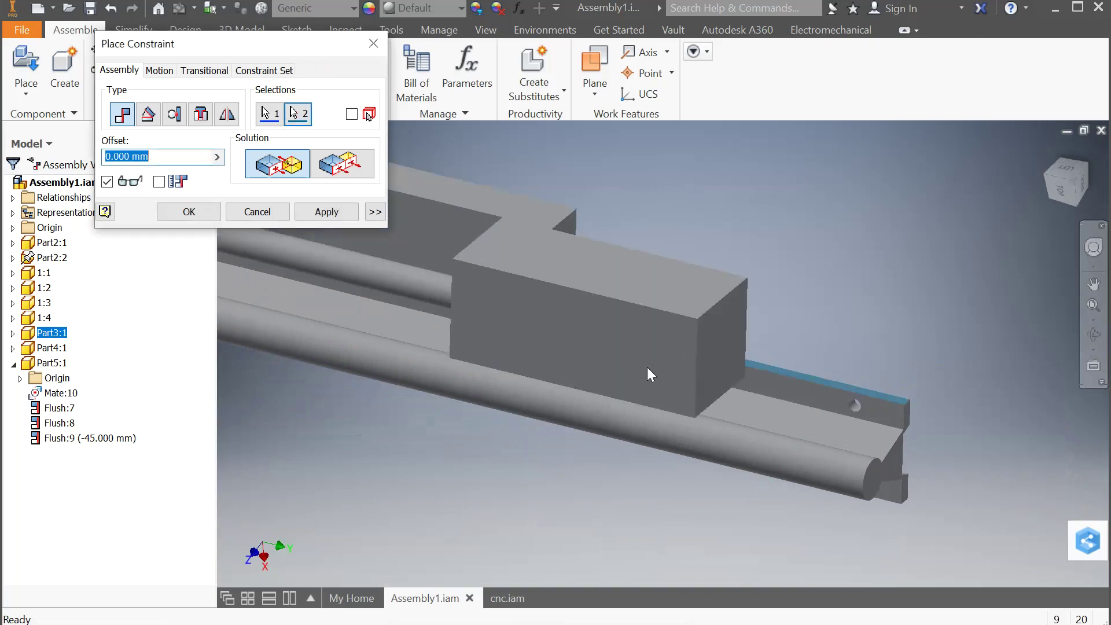
Fill the mate offset by measuring the distance between the facing inner edge faces of the two rails
scroll(601, 368, "up", 5)
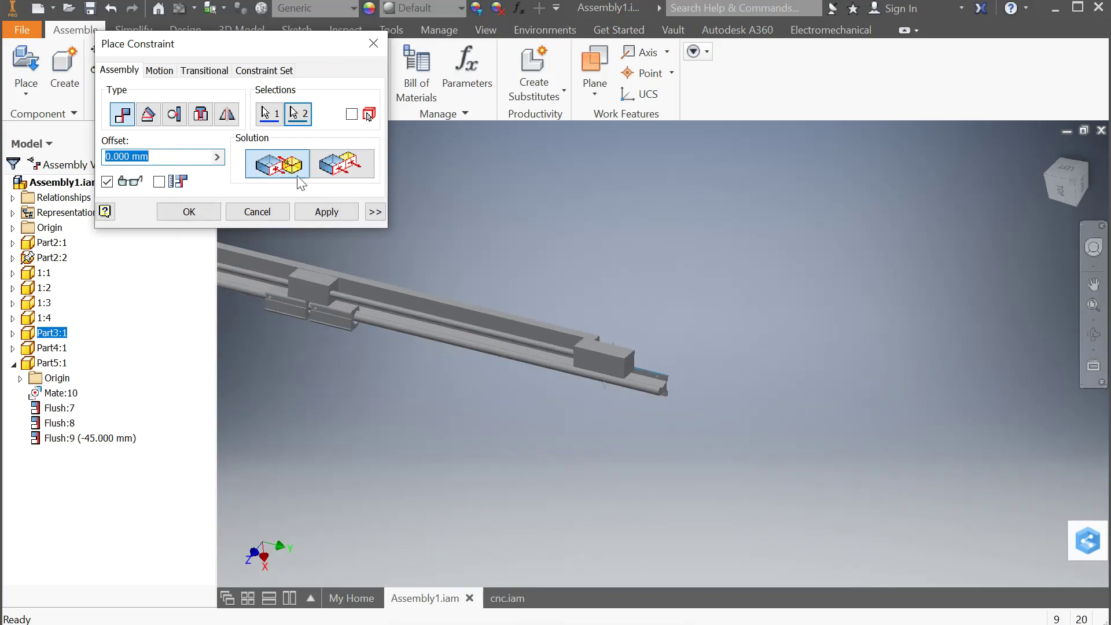
left_click(217, 157)
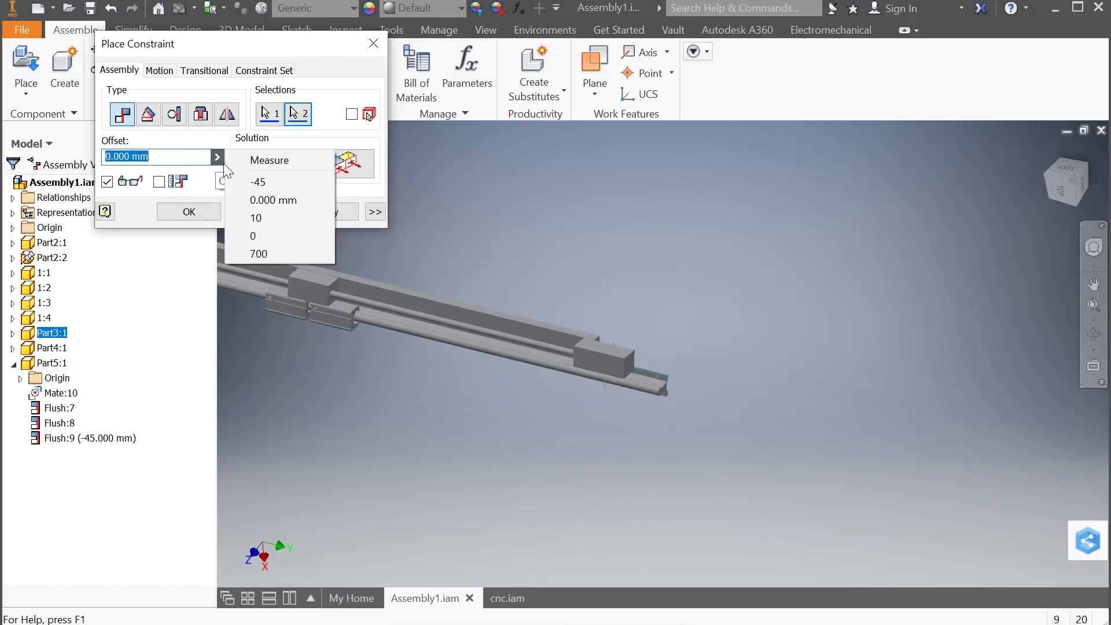
left_click(267, 162)
scroll(660, 358, "up", 3)
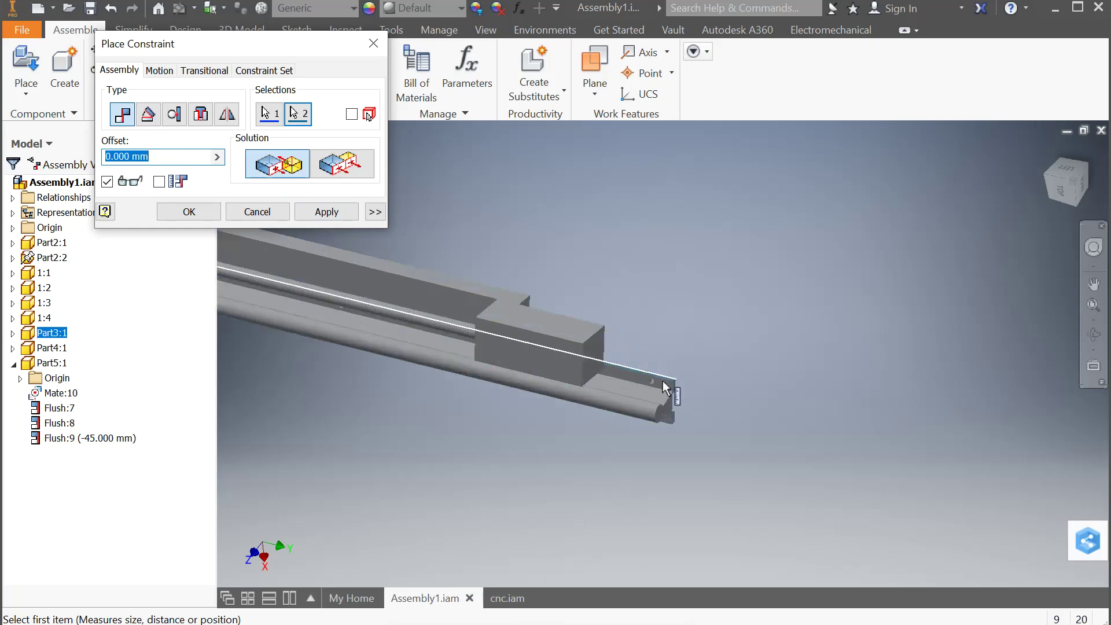
scroll(670, 382, "up", 5)
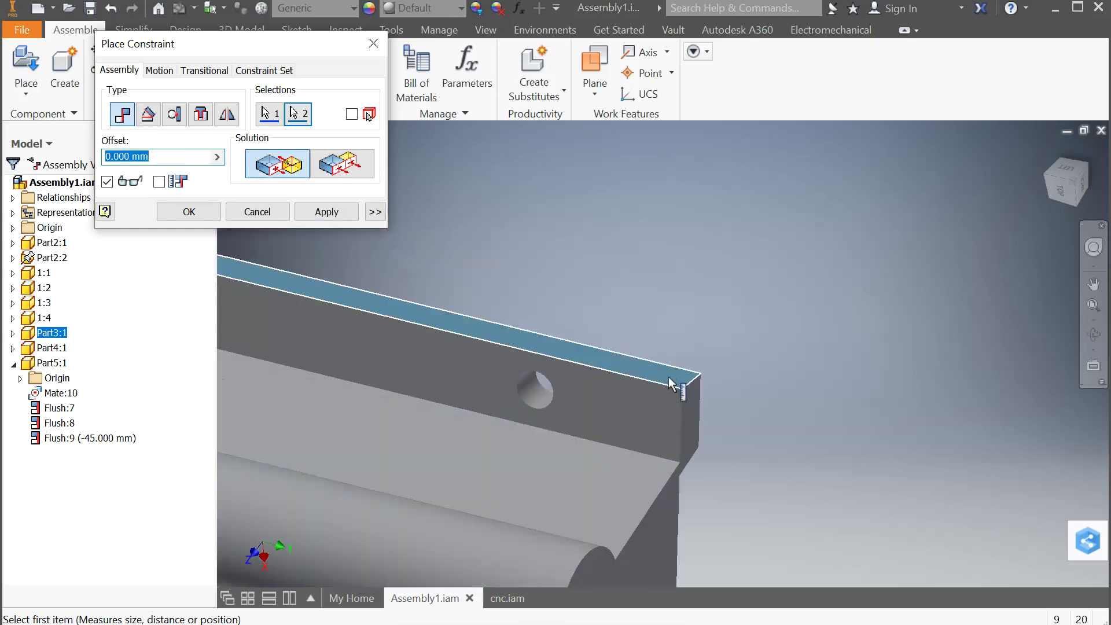
left_click(670, 383)
scroll(653, 380, "down", 10)
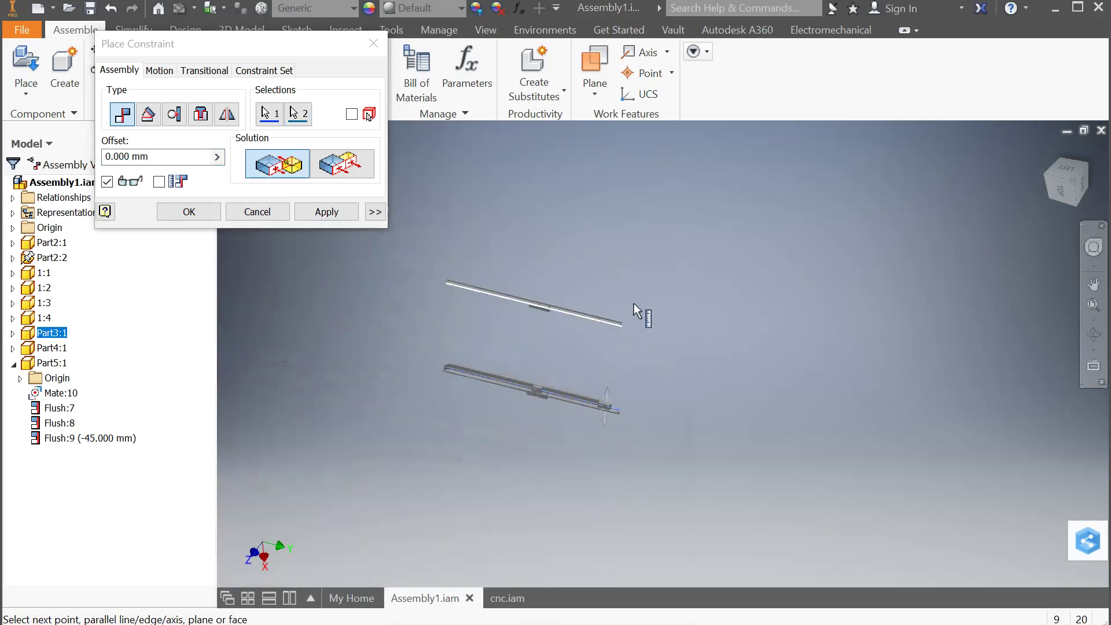
left_click(1094, 334)
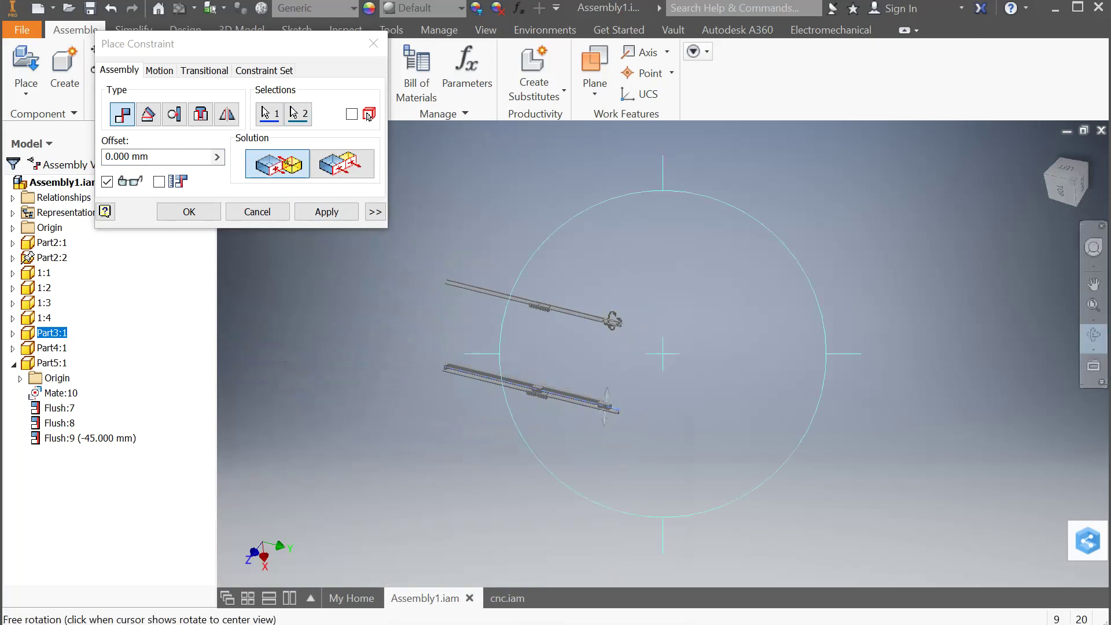
left_click(612, 320)
left_click_drag(638, 352, 659, 246)
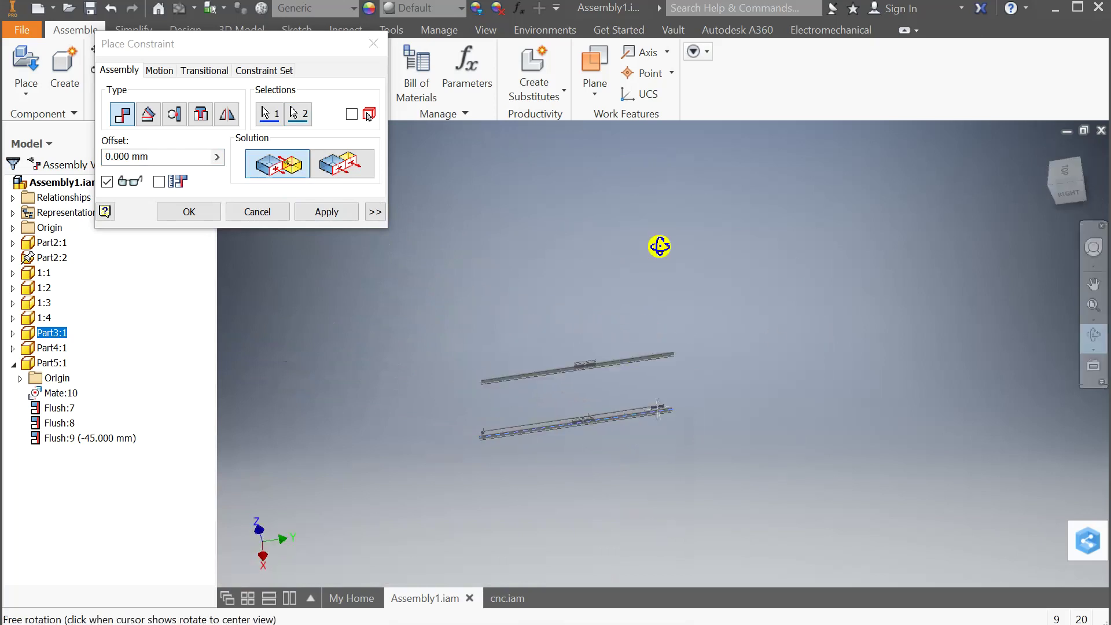
scroll(659, 350, "up", 6)
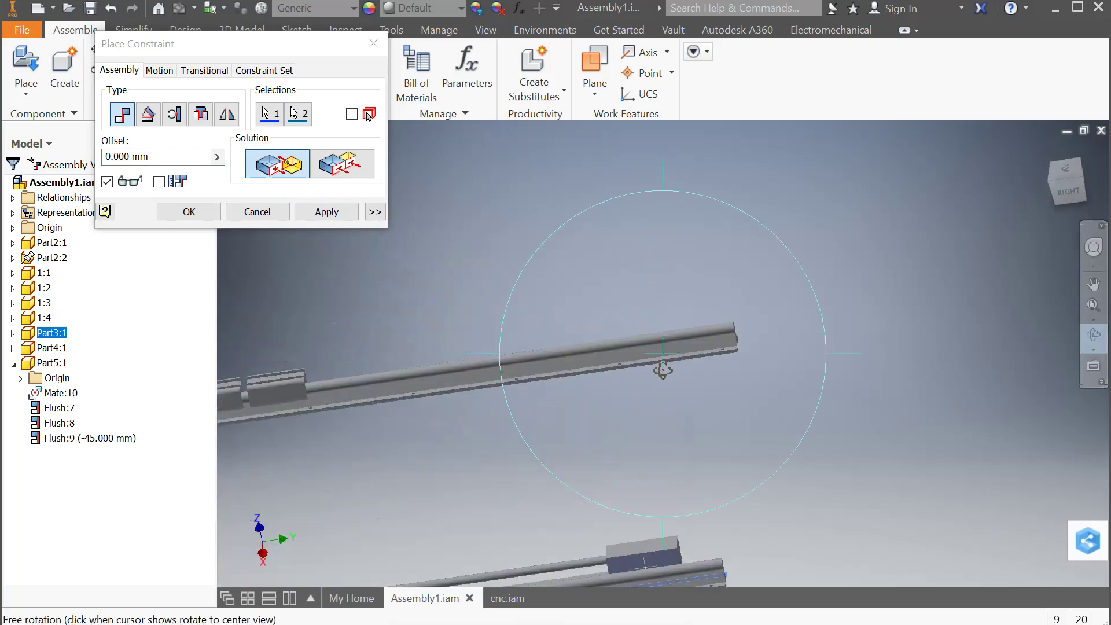
scroll(663, 370, "up", 4)
left_click(325, 48)
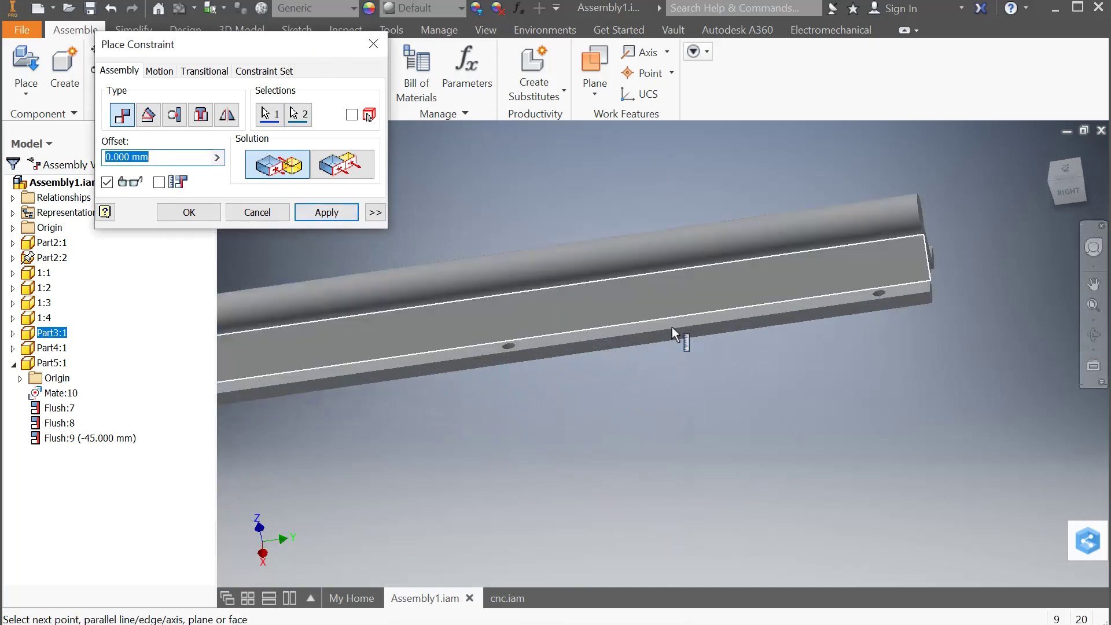
left_click(691, 332)
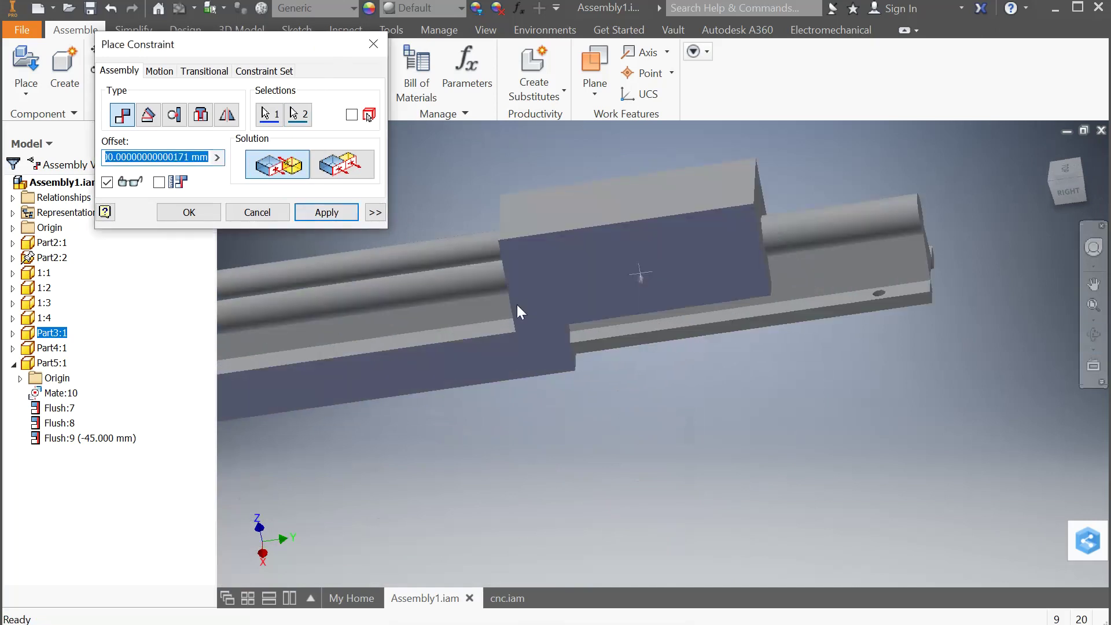
Remove the unit from the measured mate offset and divide the value by 2
left_click(191, 156)
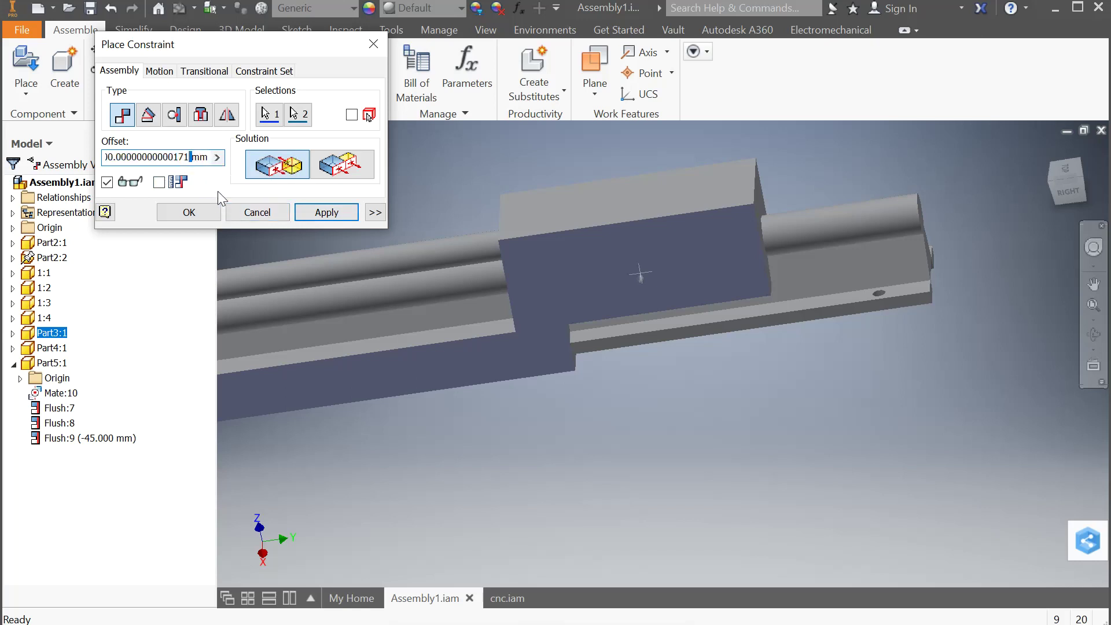
key("Delete")
key("Delete")
key("Delete")
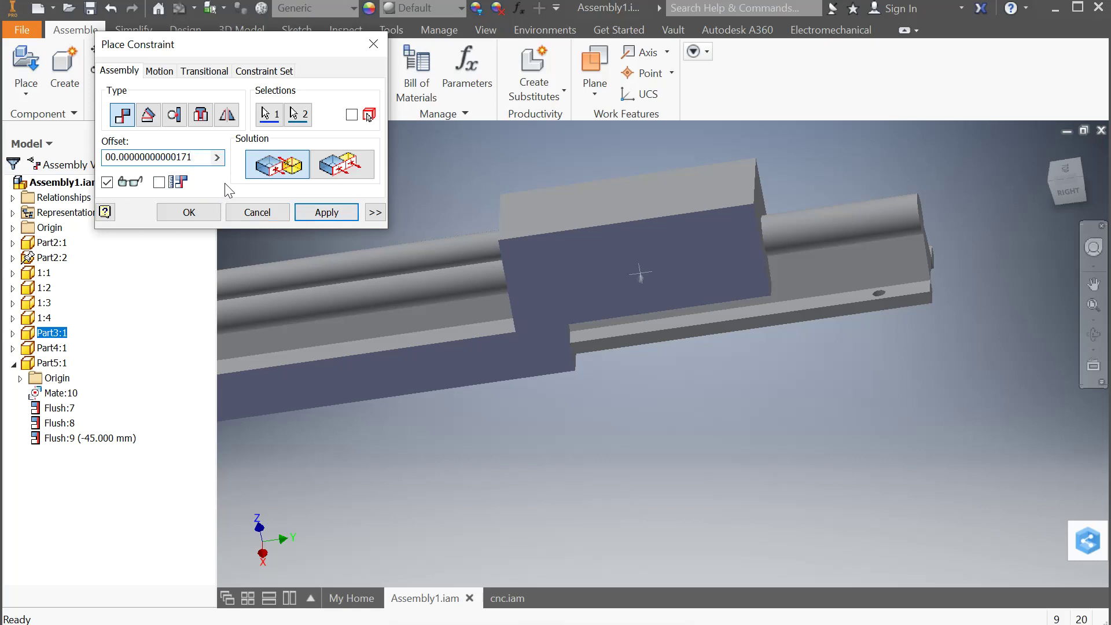
type("/2")
scroll(671, 297, "down", 5)
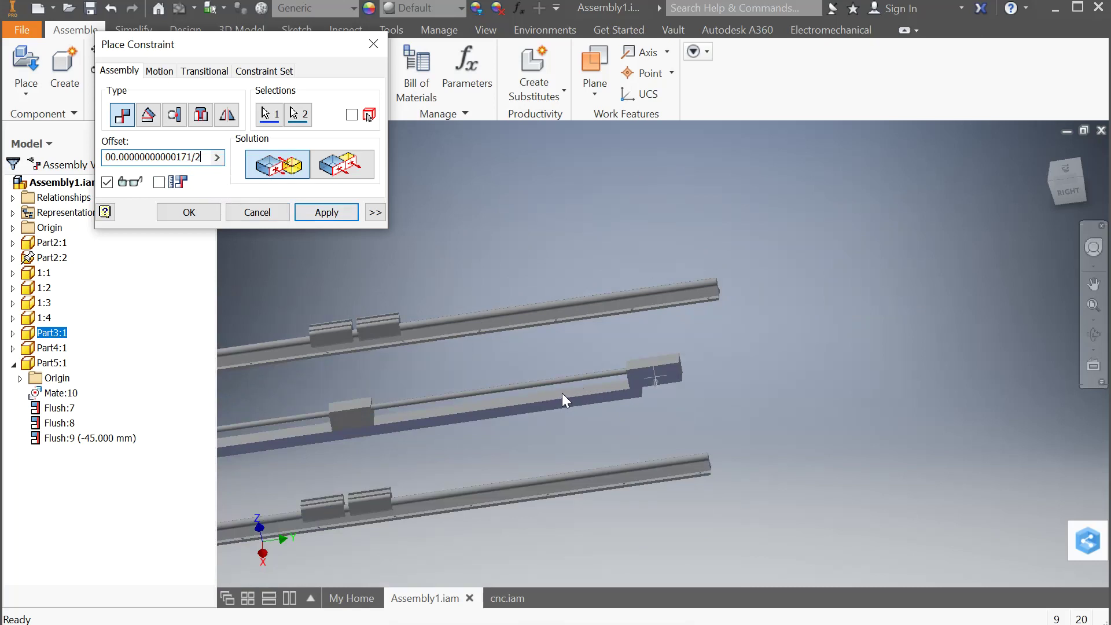
Add 20 to the halved offset expression and create the mate constraint between the Part3 bar and the rail
type("=2")
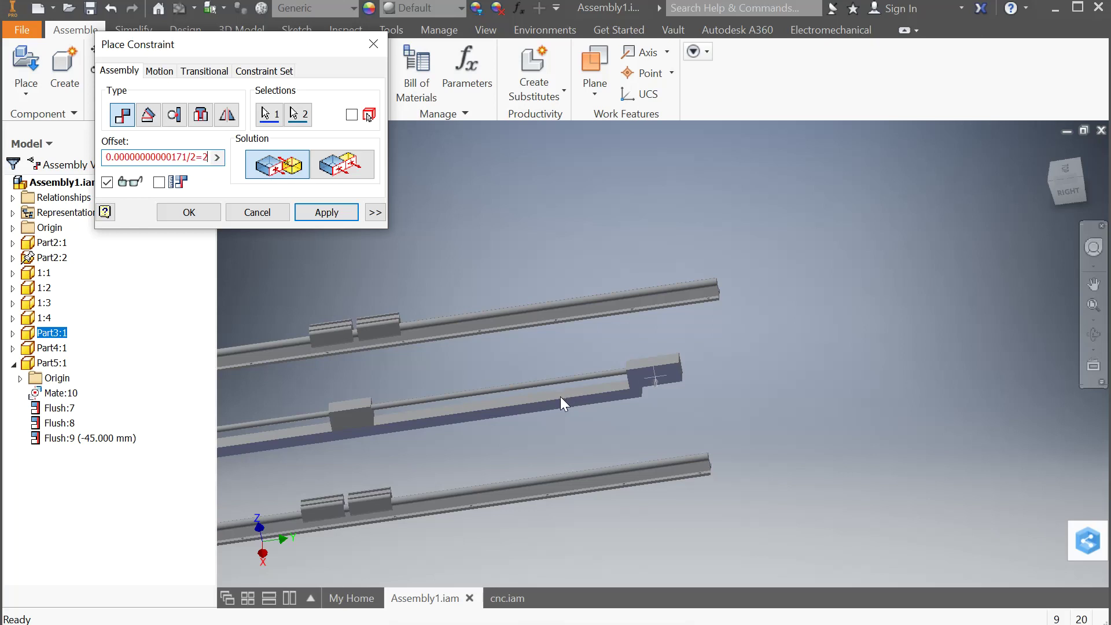
type("0")
key("BackSpace")
key("BackSpace")
key("BackSpace")
type("+20")
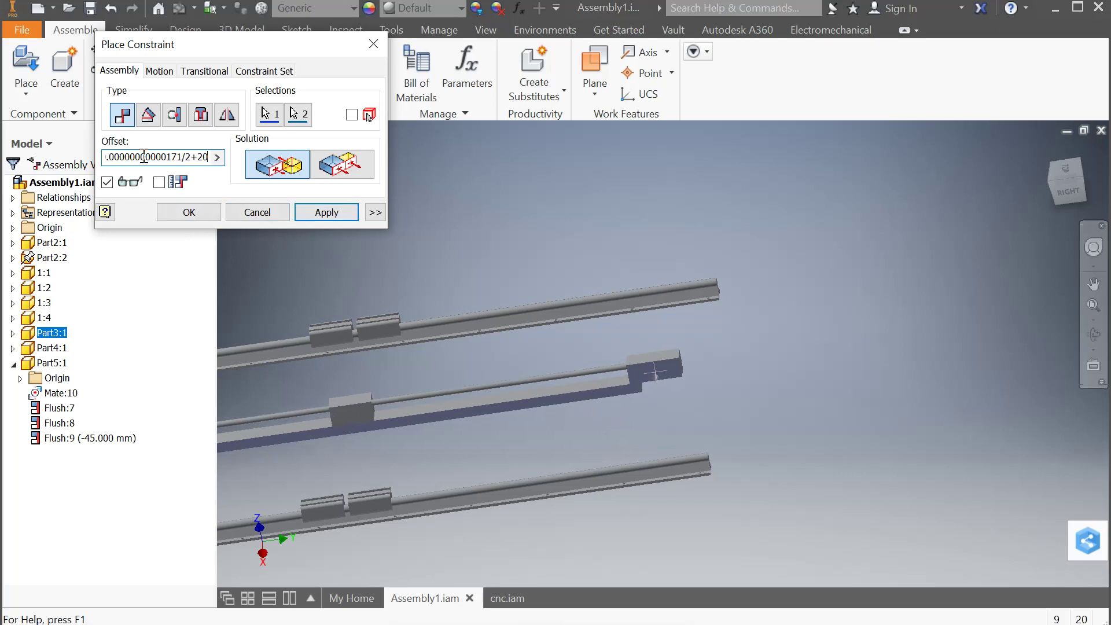
mouse_move(134, 164)
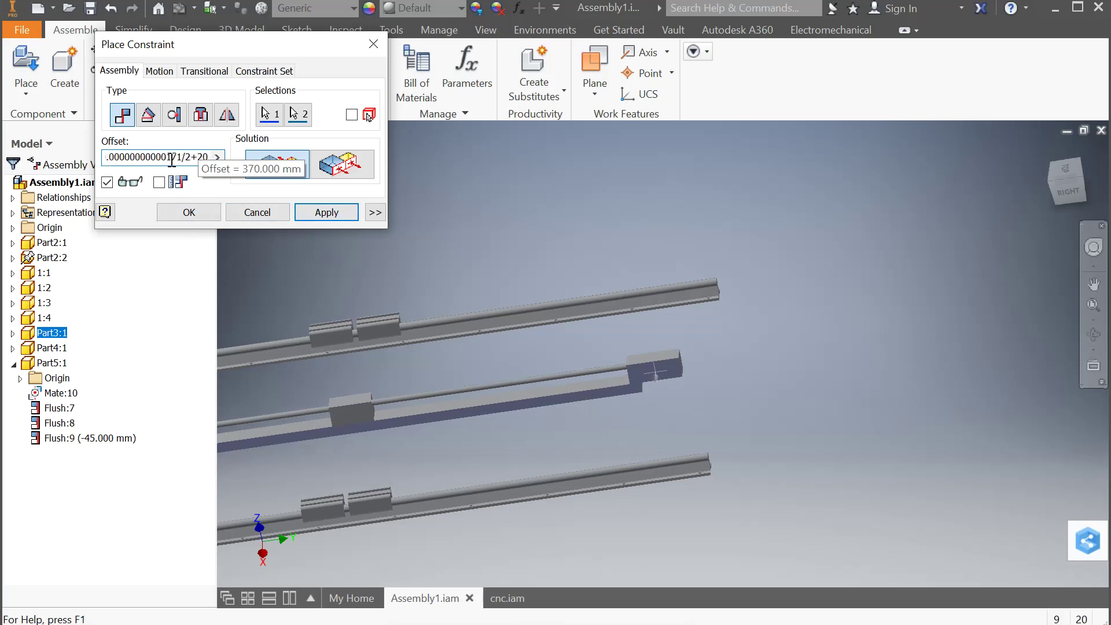
left_click(196, 216)
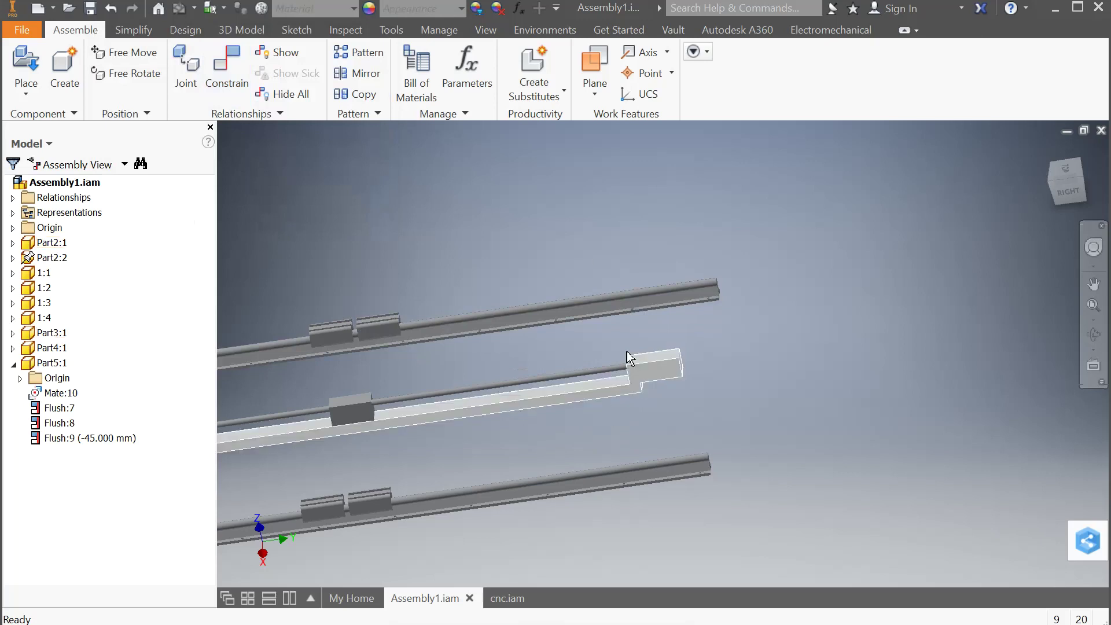
Measure the distance from the Part3 bar's side face to the inner edge face of the rail it faces
left_click(384, 29)
left_click(48, 78)
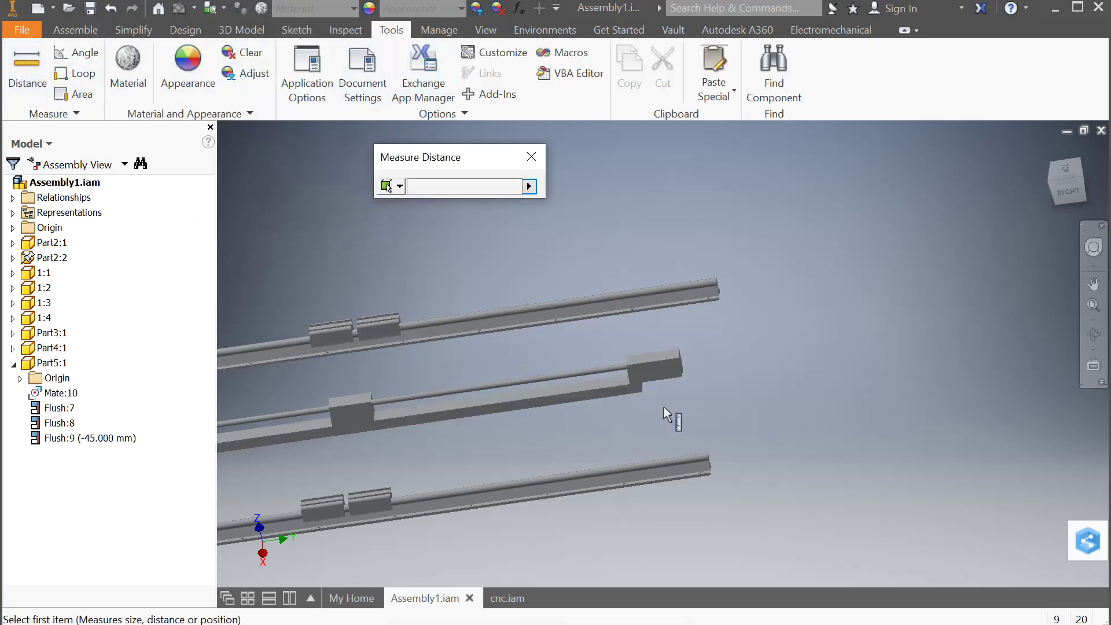
left_click(651, 370)
scroll(694, 445, "up", 5)
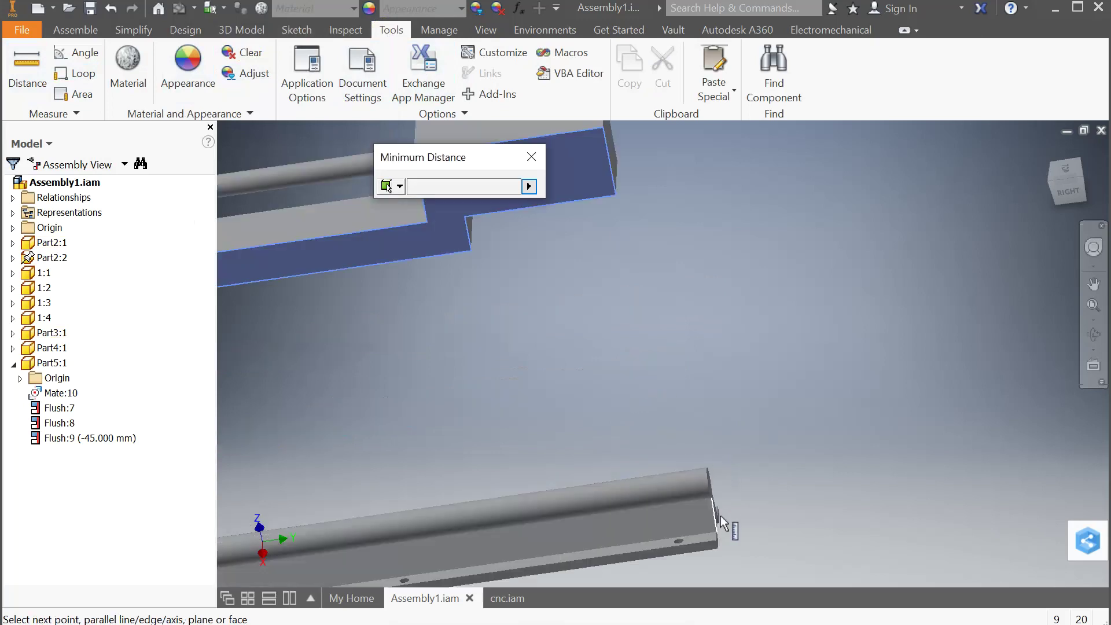
scroll(719, 515, "up", 6)
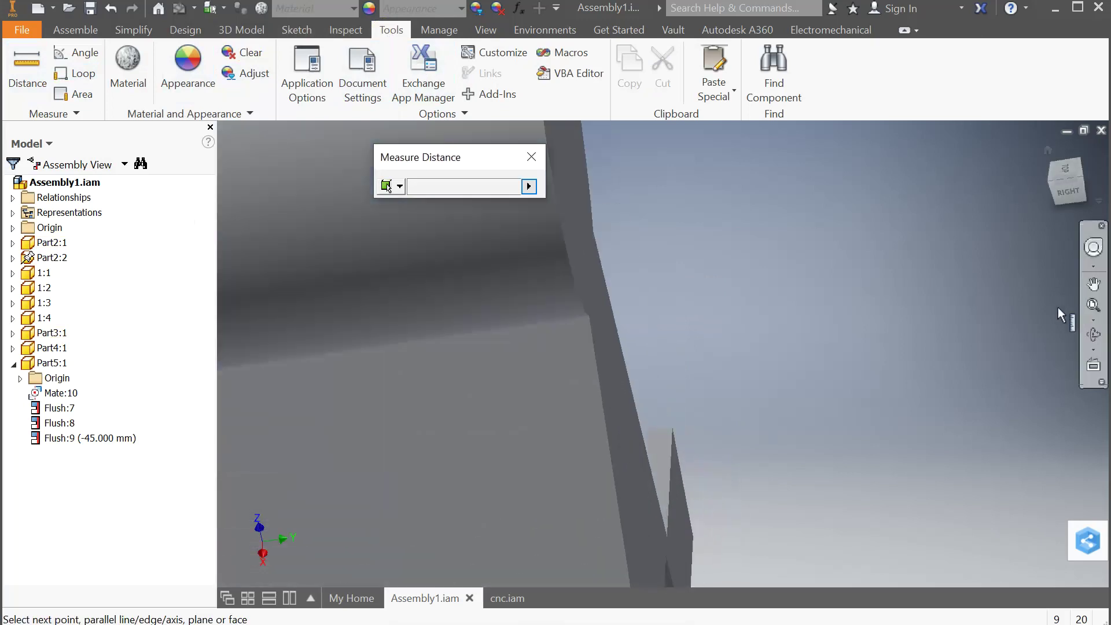
scroll(1057, 307, "down", 5)
left_click(1093, 334)
left_click(659, 343)
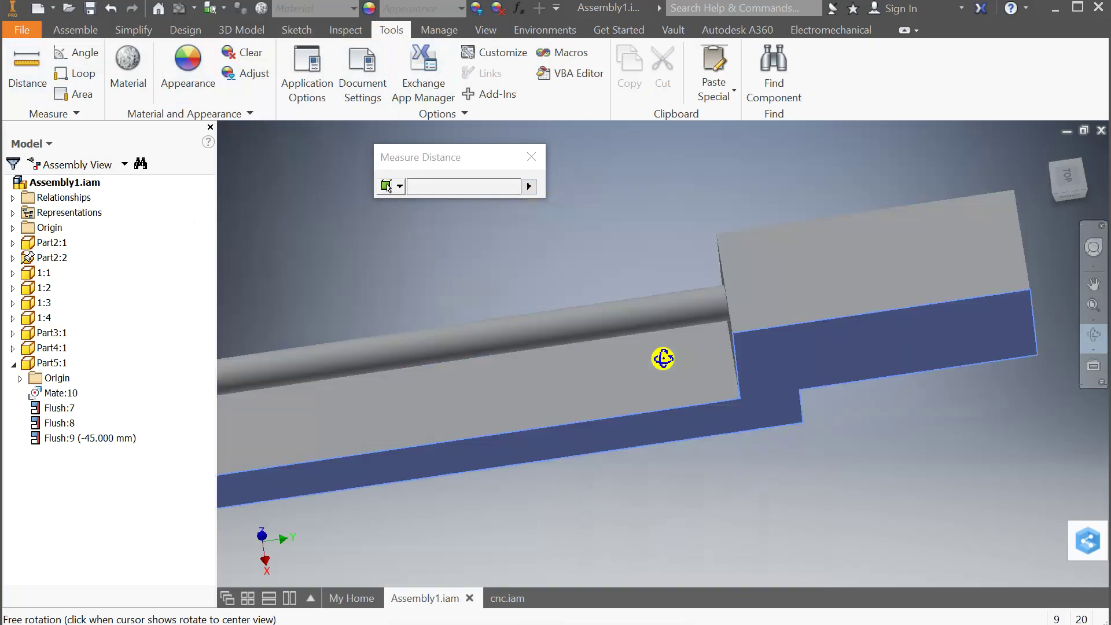
scroll(669, 350, "down", 2)
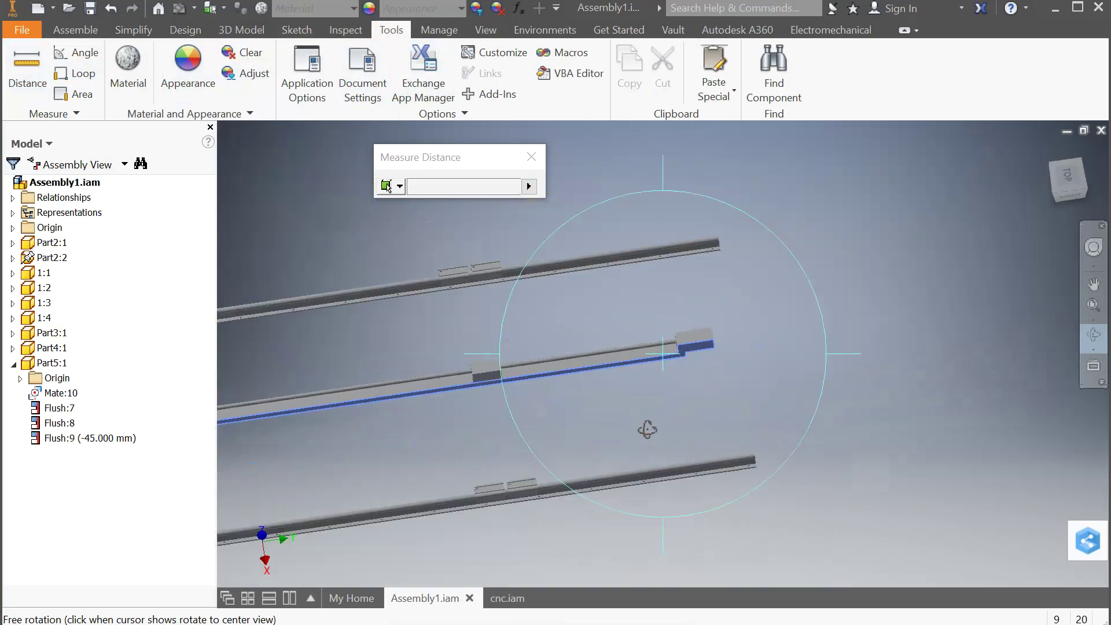